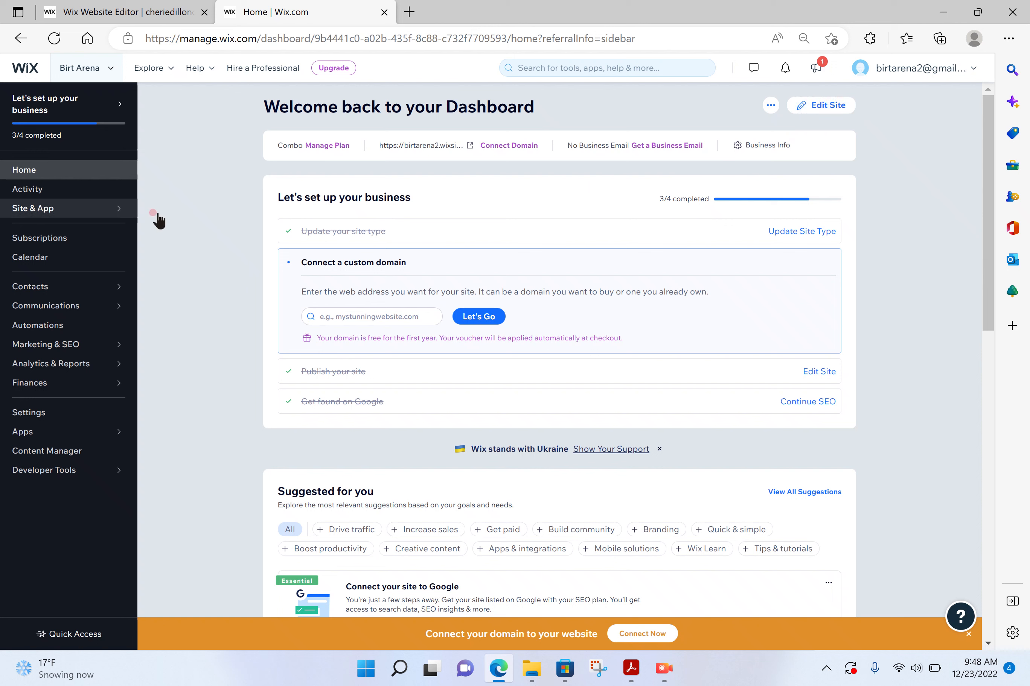
Step: View the Activity and Calendar pages of the site dashboard and return to its Home page
left_click(45, 189)
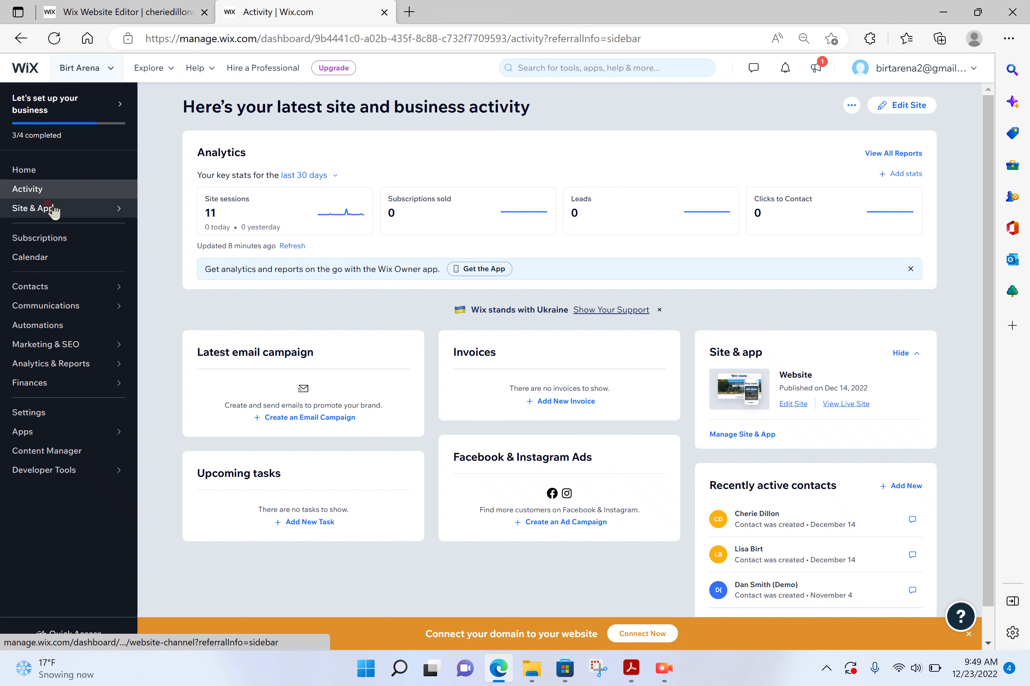
mouse_move(53, 212)
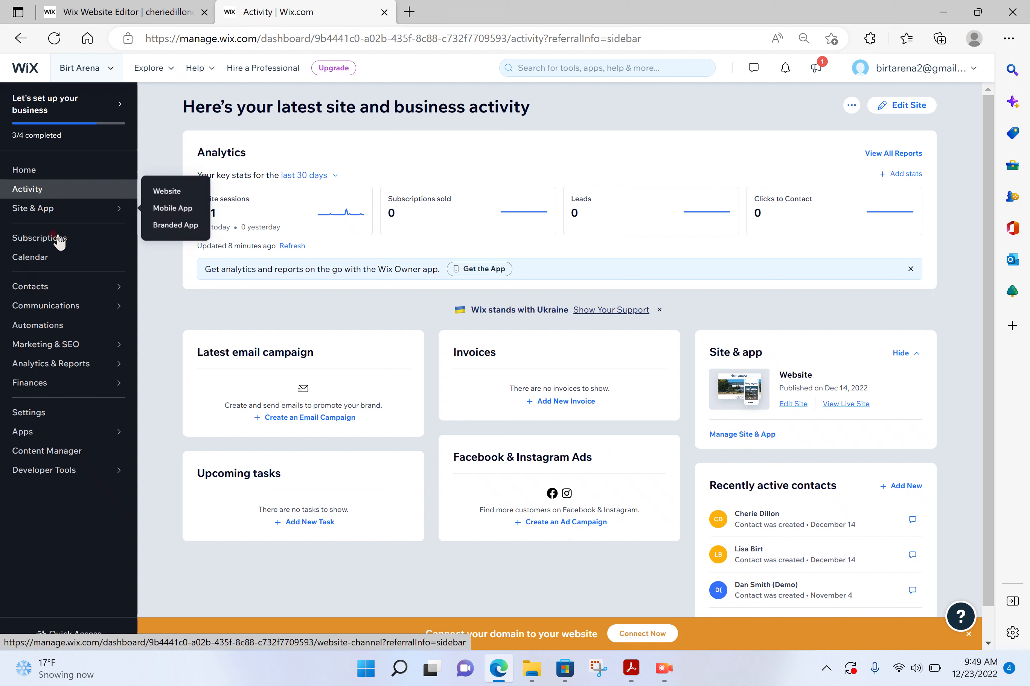
mouse_move(66, 310)
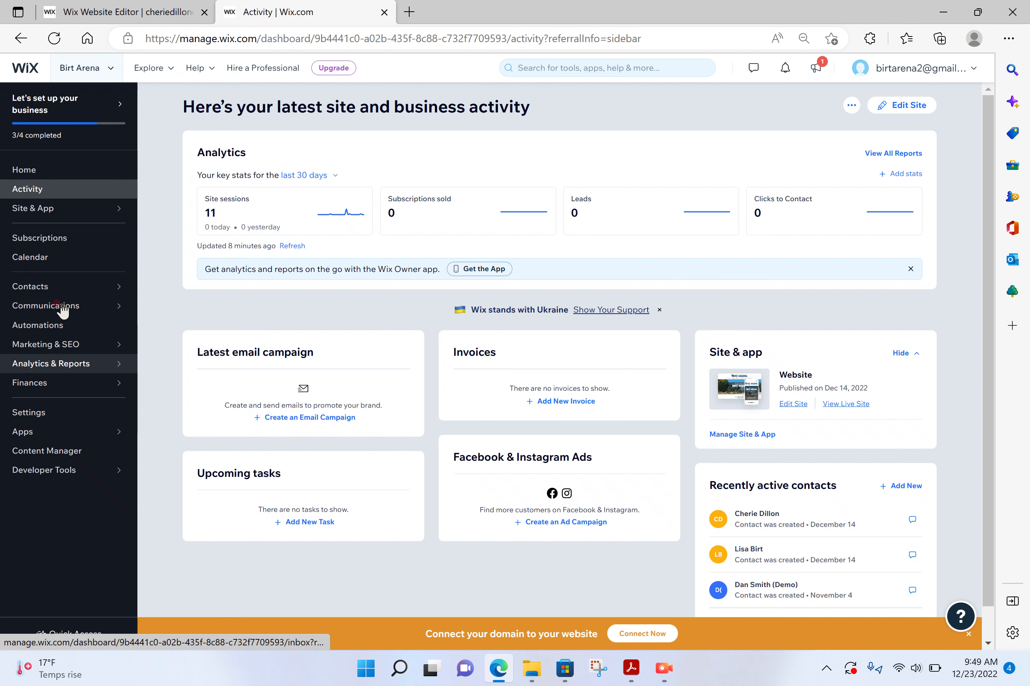
left_click(40, 258)
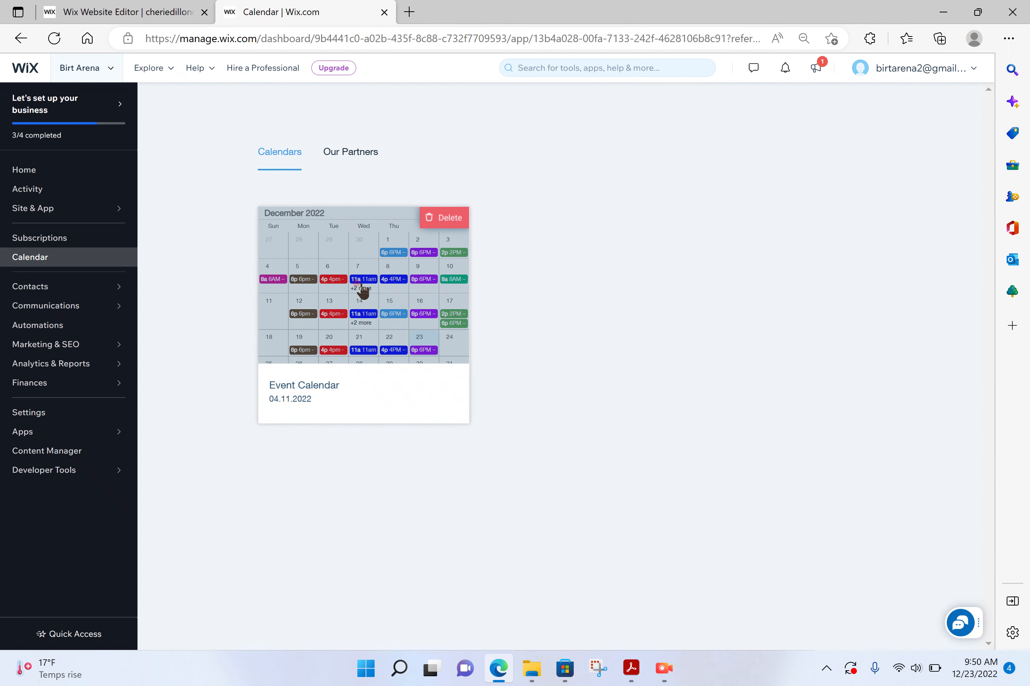
left_click(27, 170)
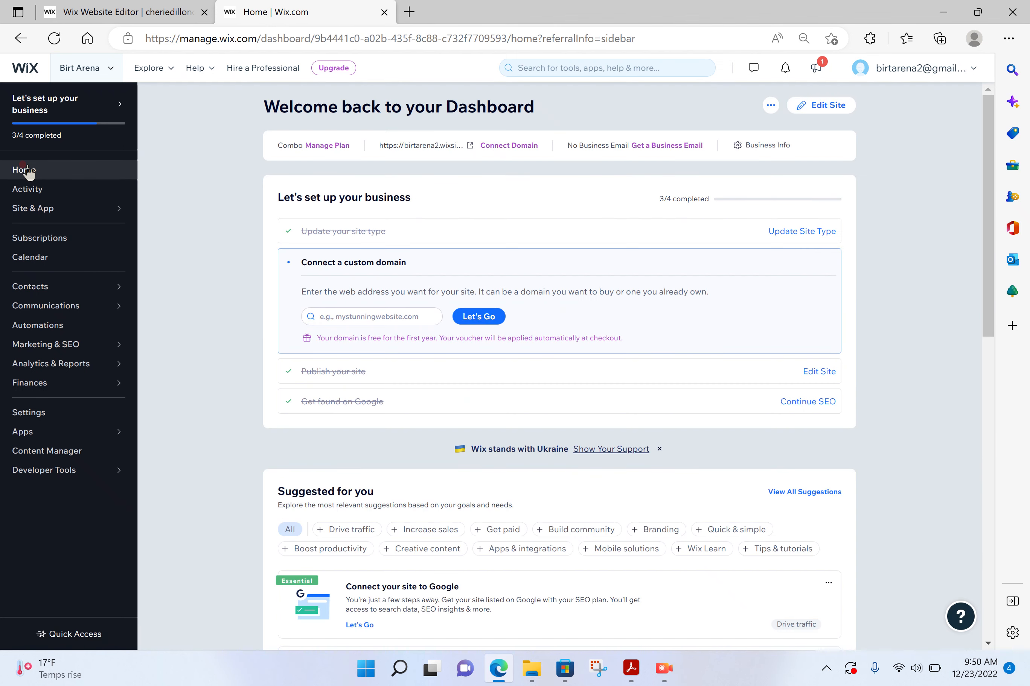
Step: Open the Birt Arena site for editing and switch to the ARENA SCHEDULE page
left_click(825, 106)
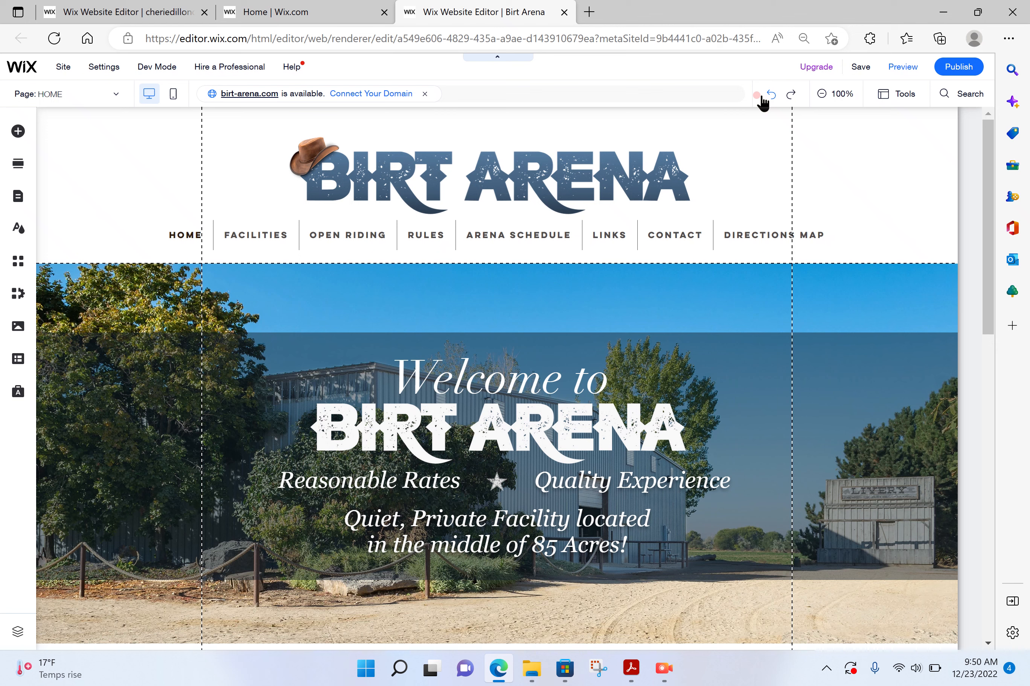
left_click(149, 102)
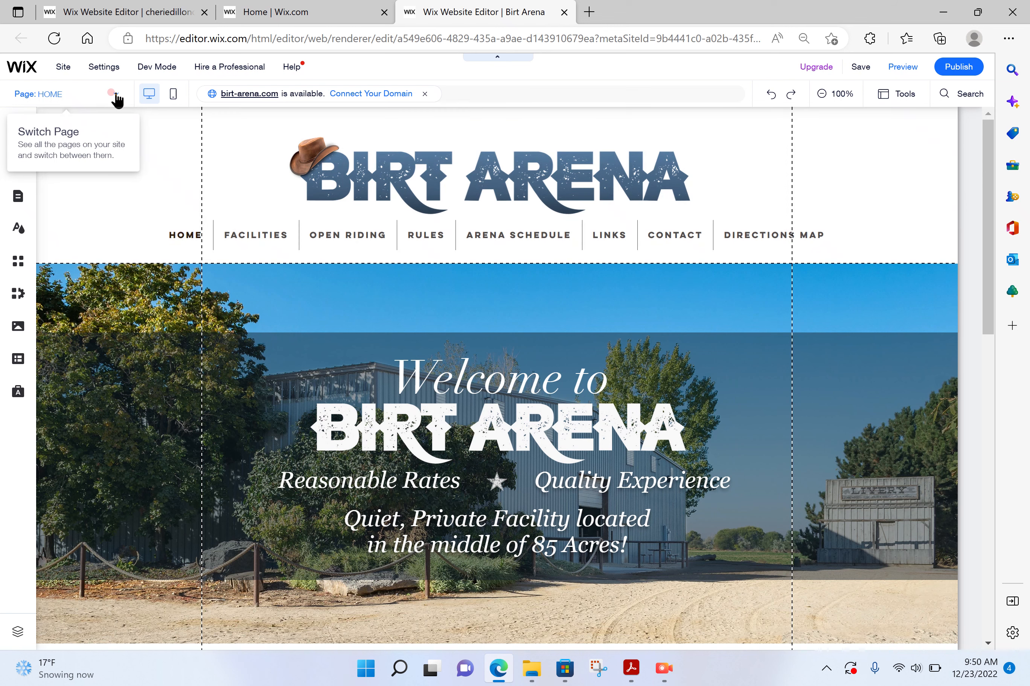
left_click(115, 93)
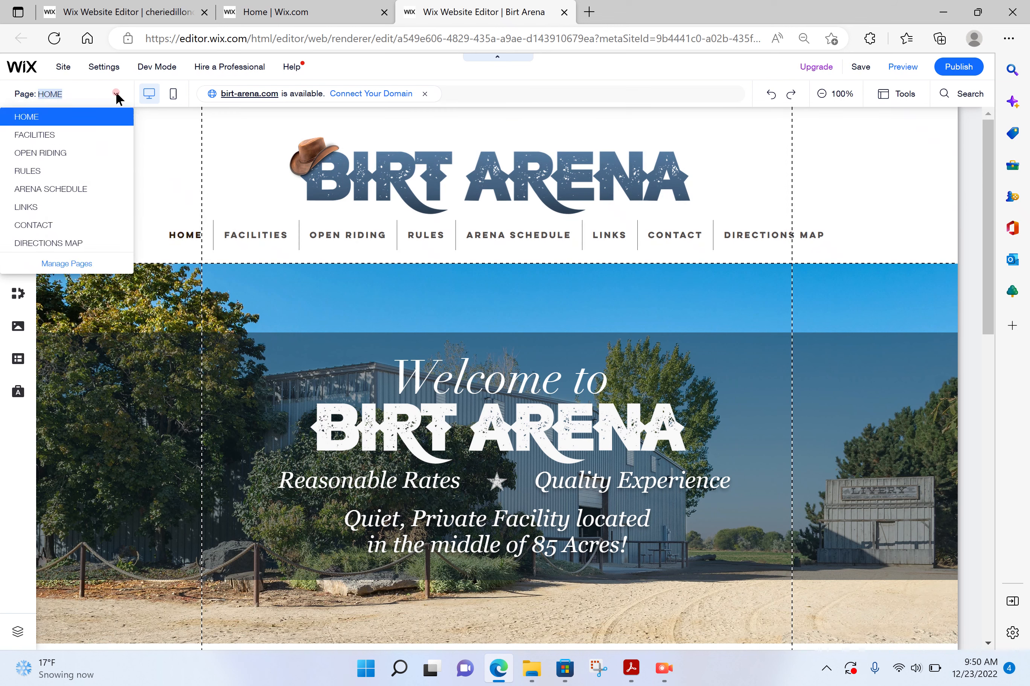
left_click(86, 195)
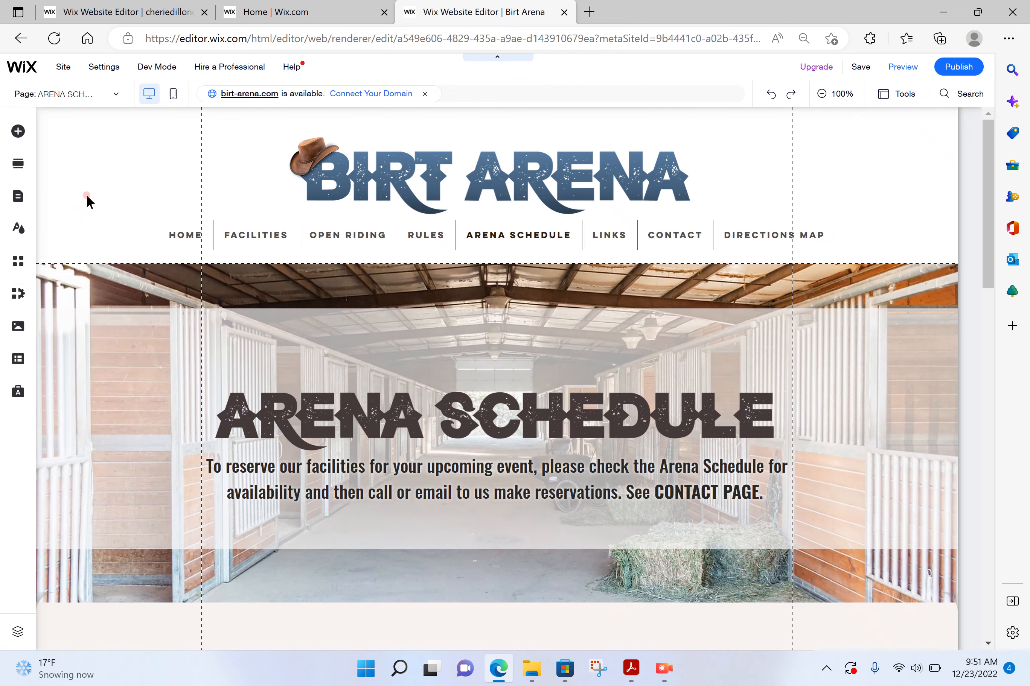
Step: Look through the December 2022 event calendar on the Arena Schedule page down to its category legend
scroll(138, 444, "down", 3)
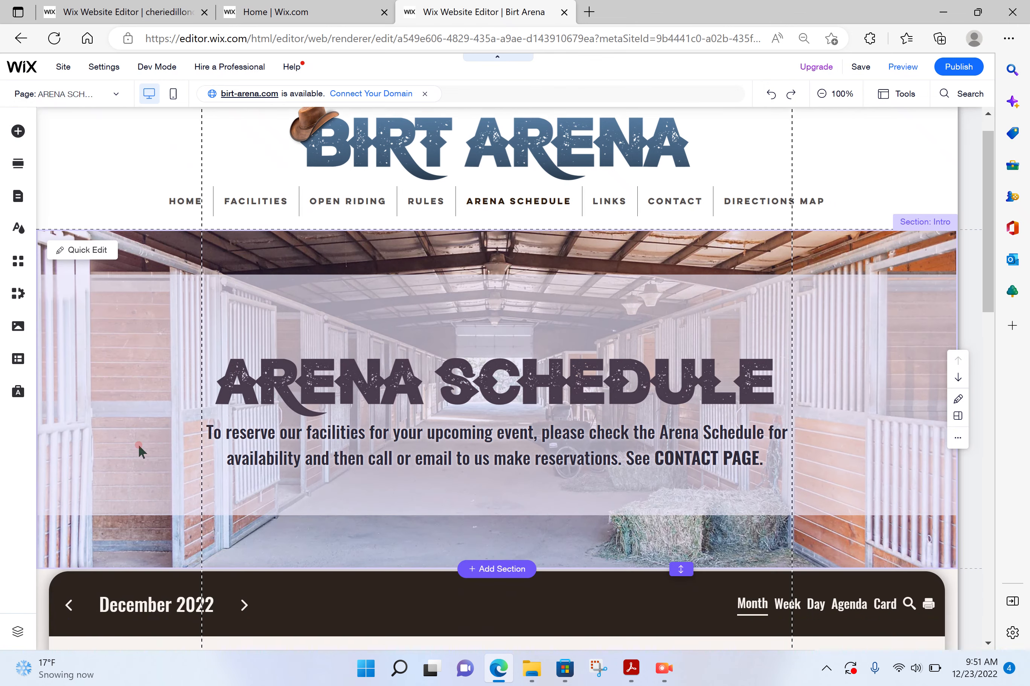
scroll(138, 448, "down", 6)
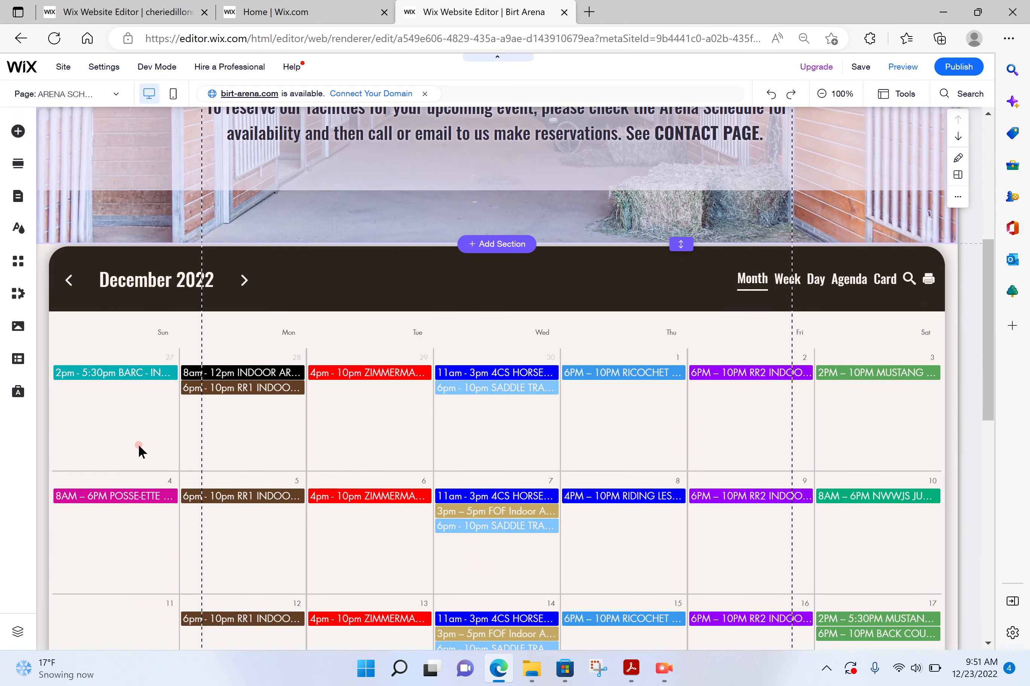
left_click(360, 300)
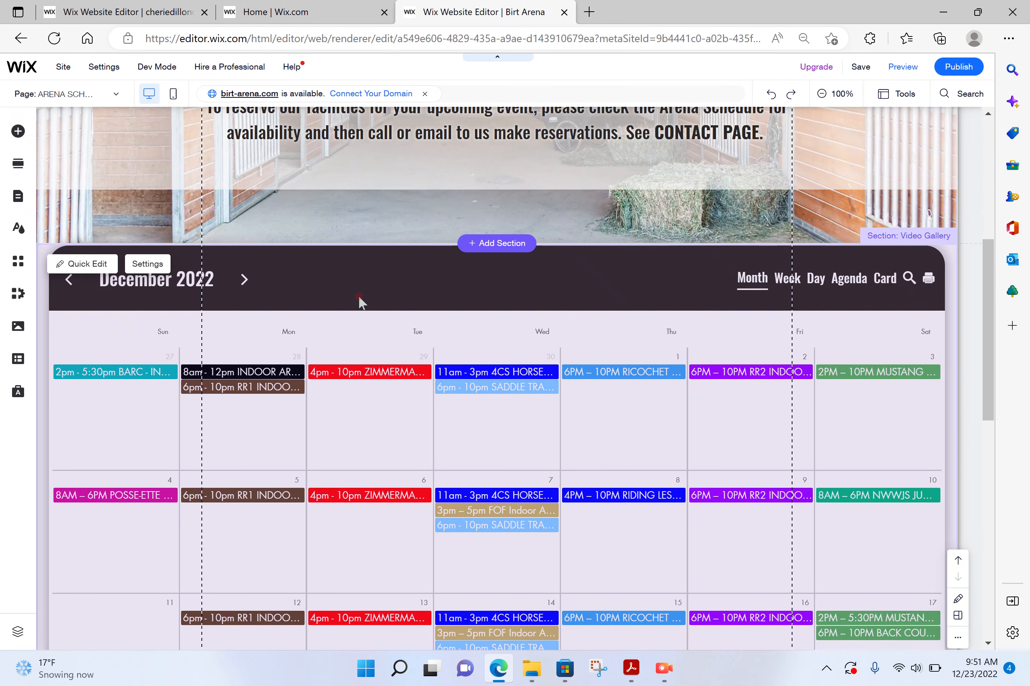
scroll(502, 325, "down", 1)
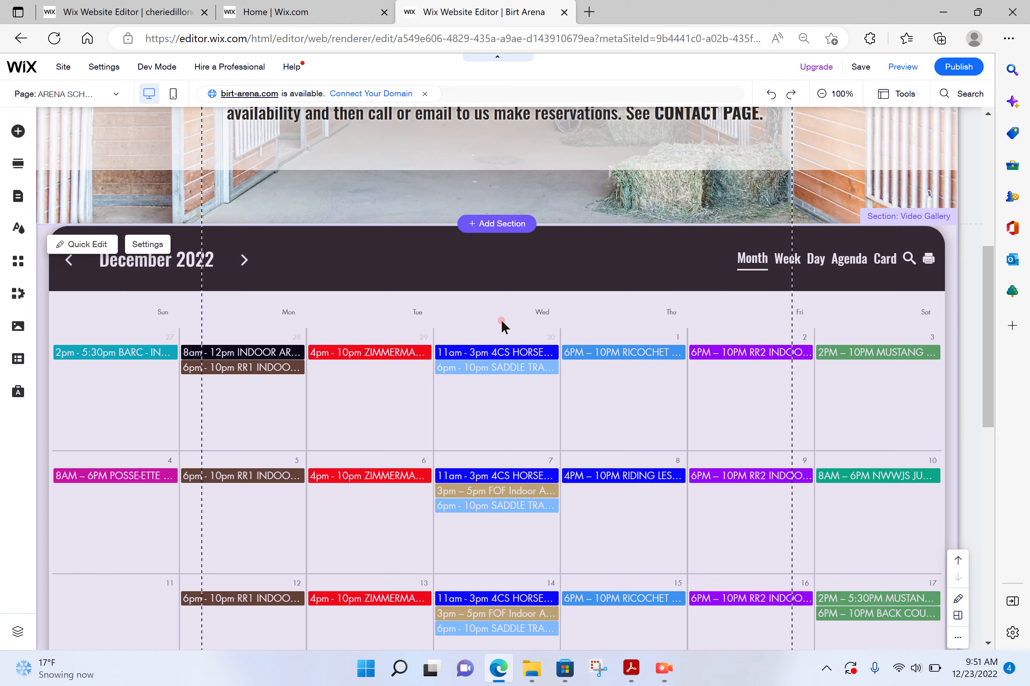
scroll(501, 325, "down", 1)
scroll(503, 325, "down", 8)
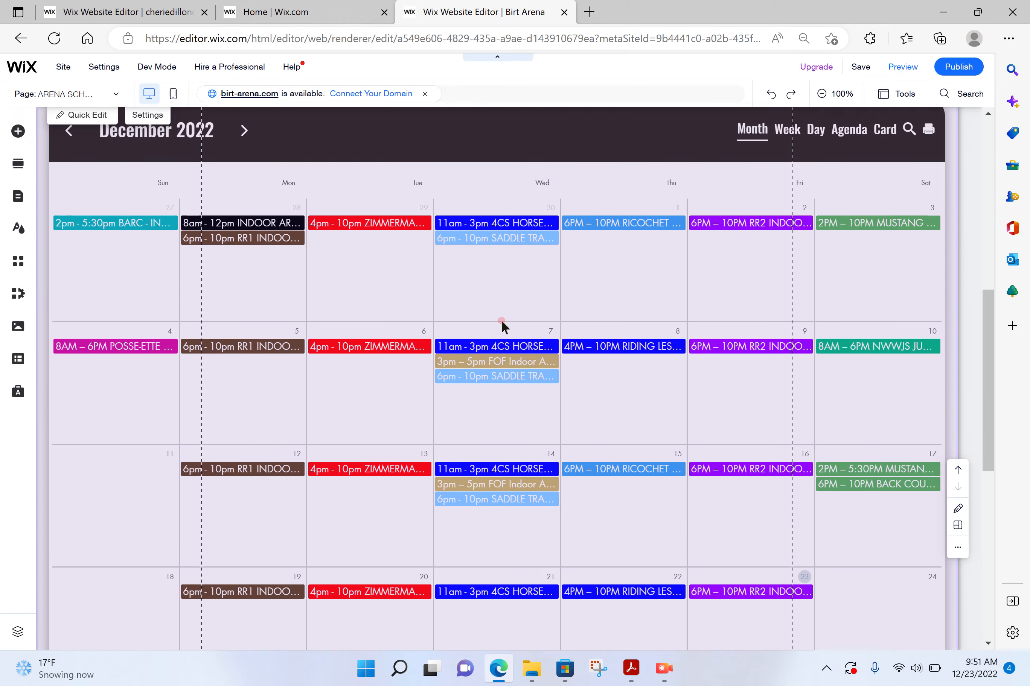
scroll(500, 319, "down", 3)
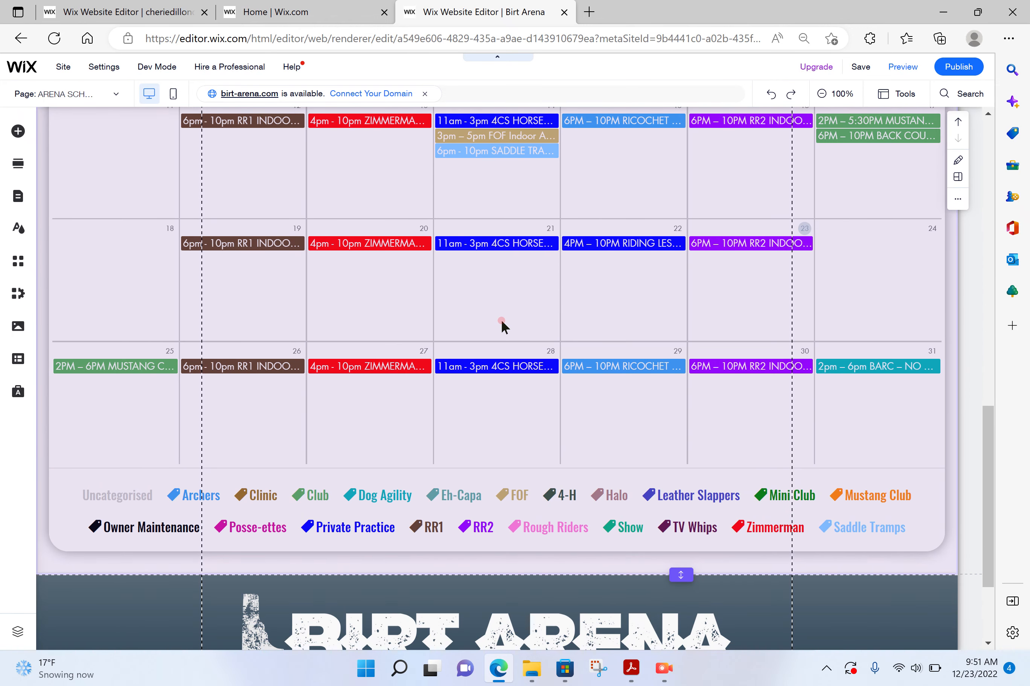
Step: Examine the colour-coded category tags below the calendar, such as Archers, Dog Agility, Eh-Capa, FOF and 4-H
left_click(189, 494)
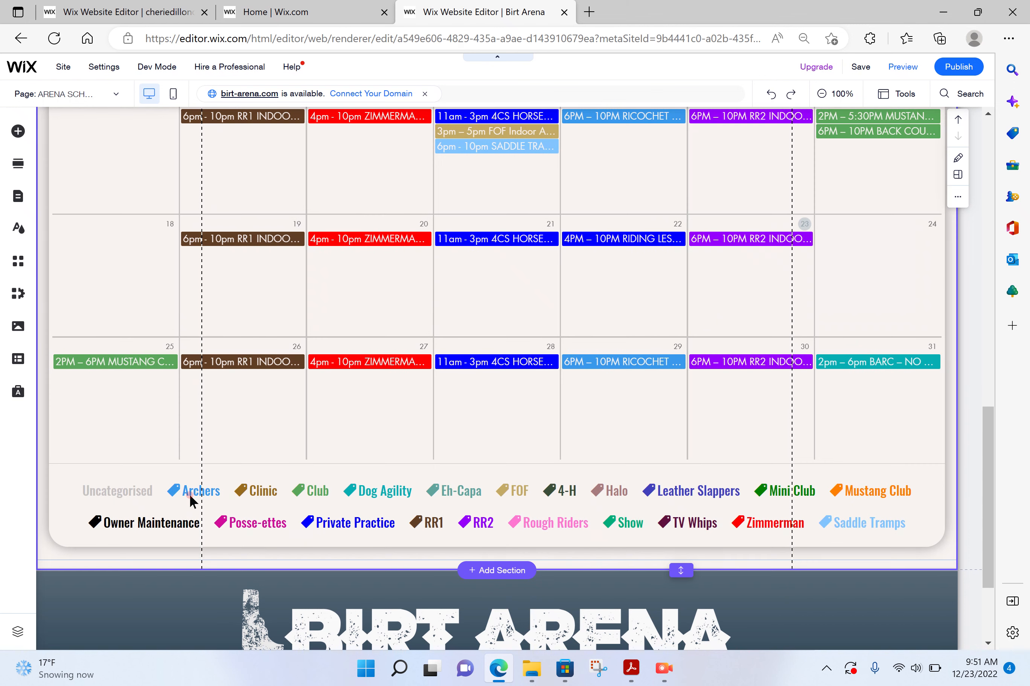
left_click(409, 438)
left_click(374, 488)
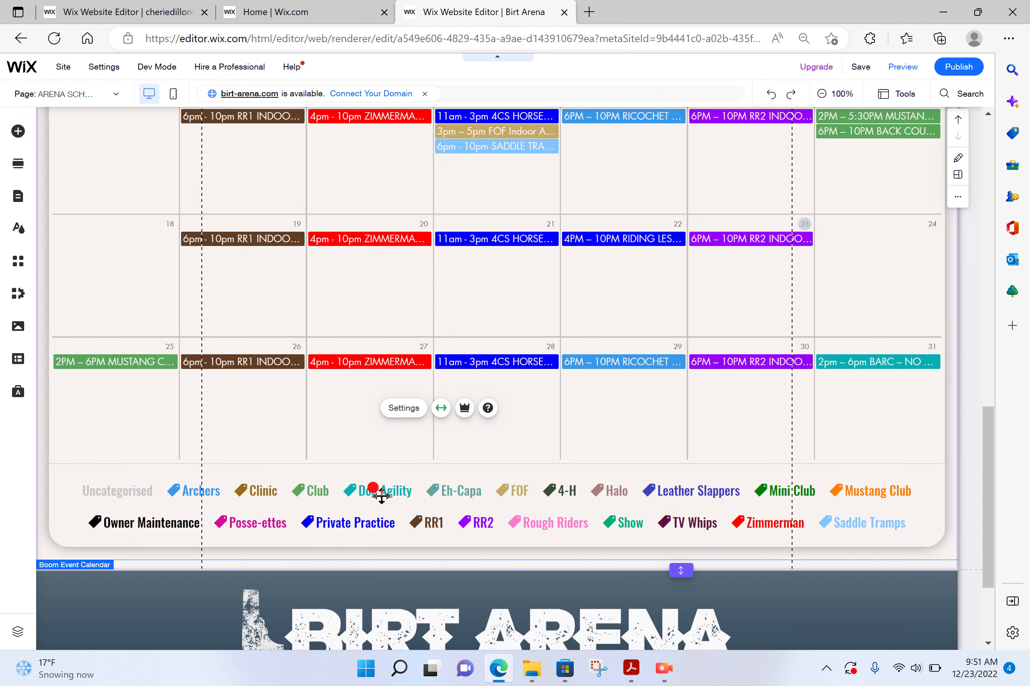
left_click(447, 486)
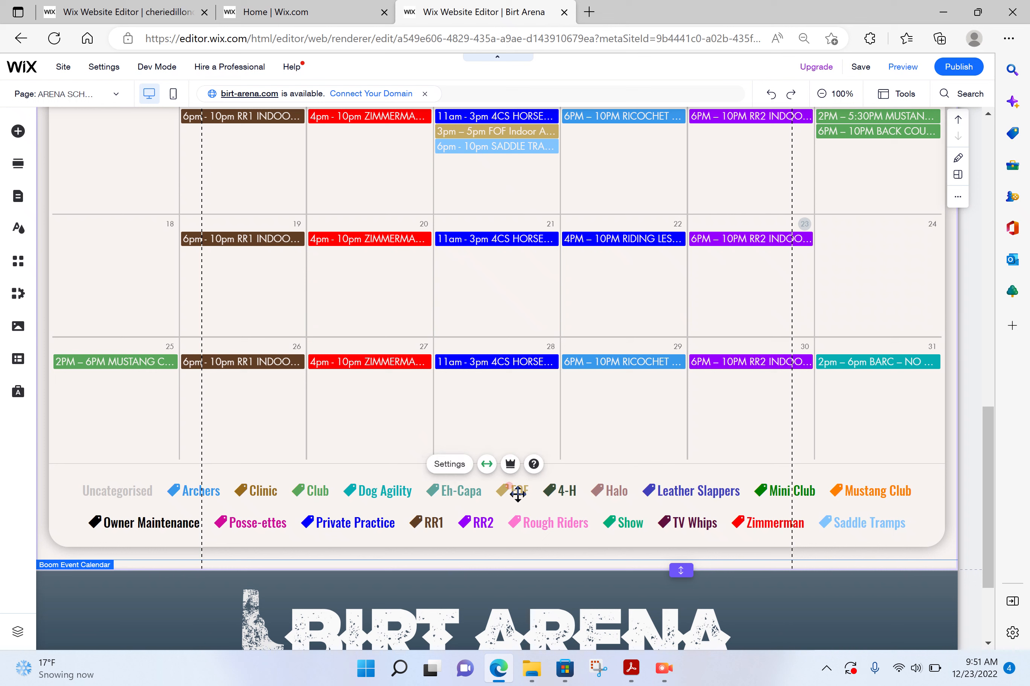
left_click(510, 486)
left_click(562, 493)
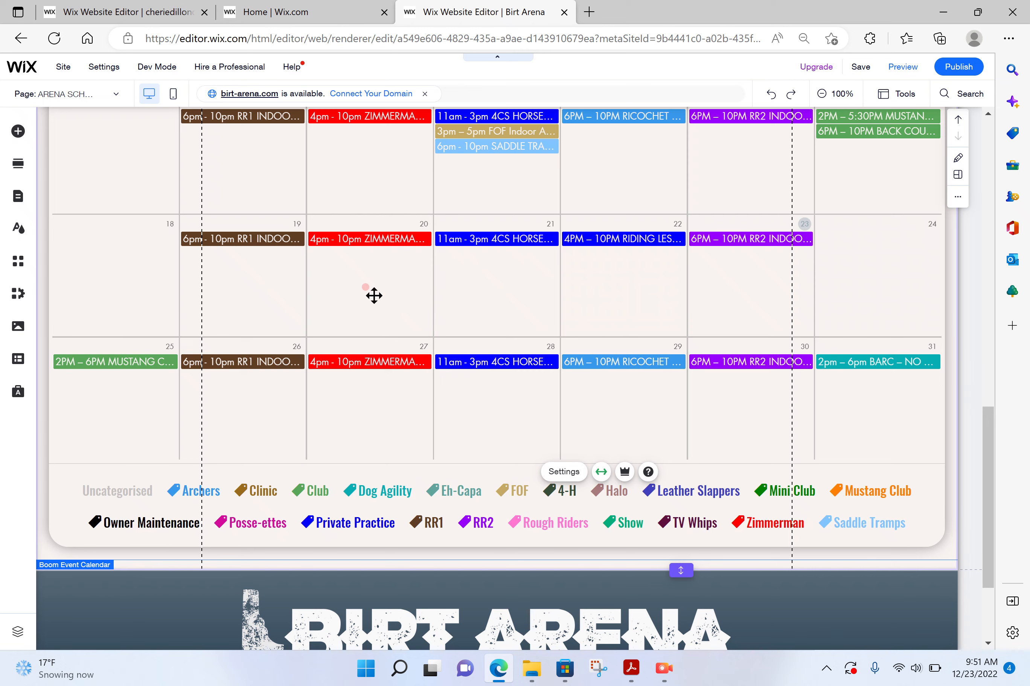
scroll(374, 296, "up", 3)
scroll(375, 296, "down", 2)
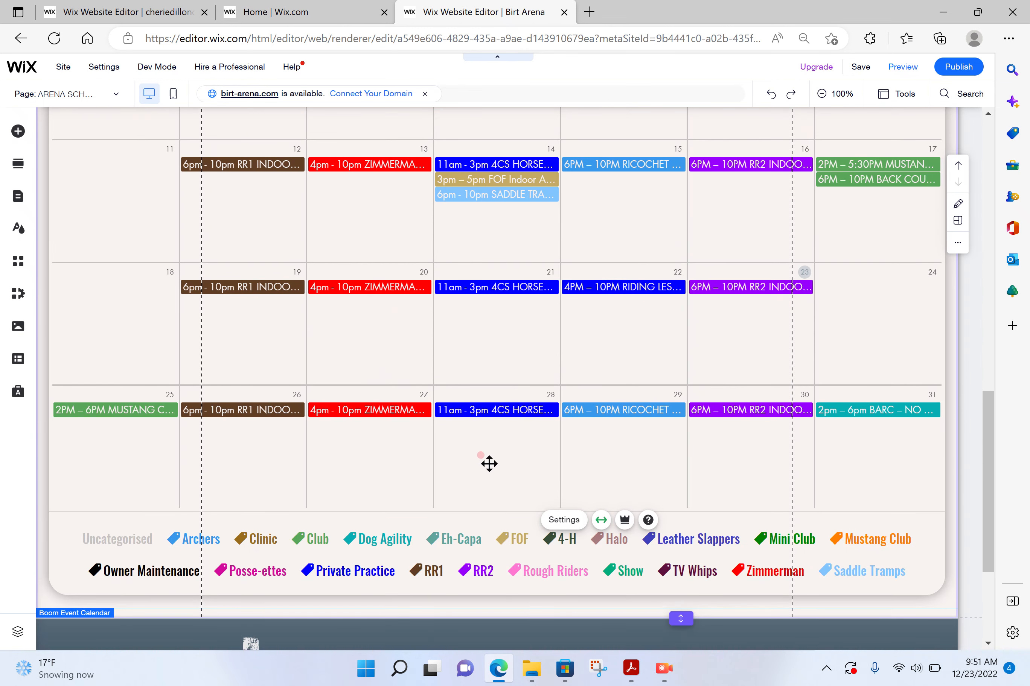
Step: Open the Boom Event Calendar's settings and go to its event management view
left_click(479, 535)
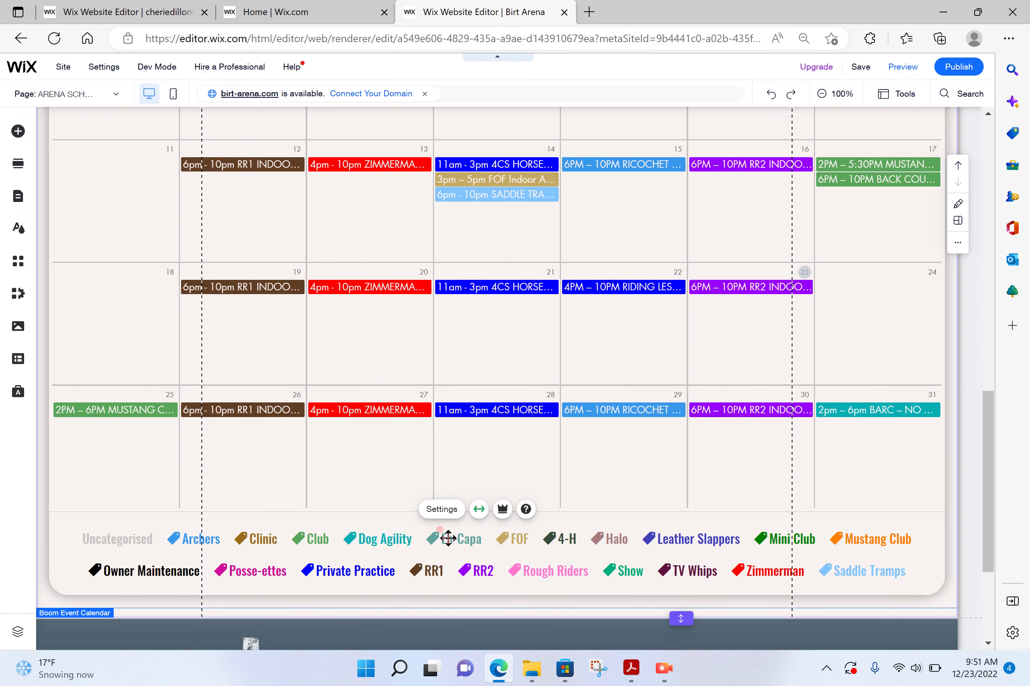
left_click(601, 526)
left_click(592, 499)
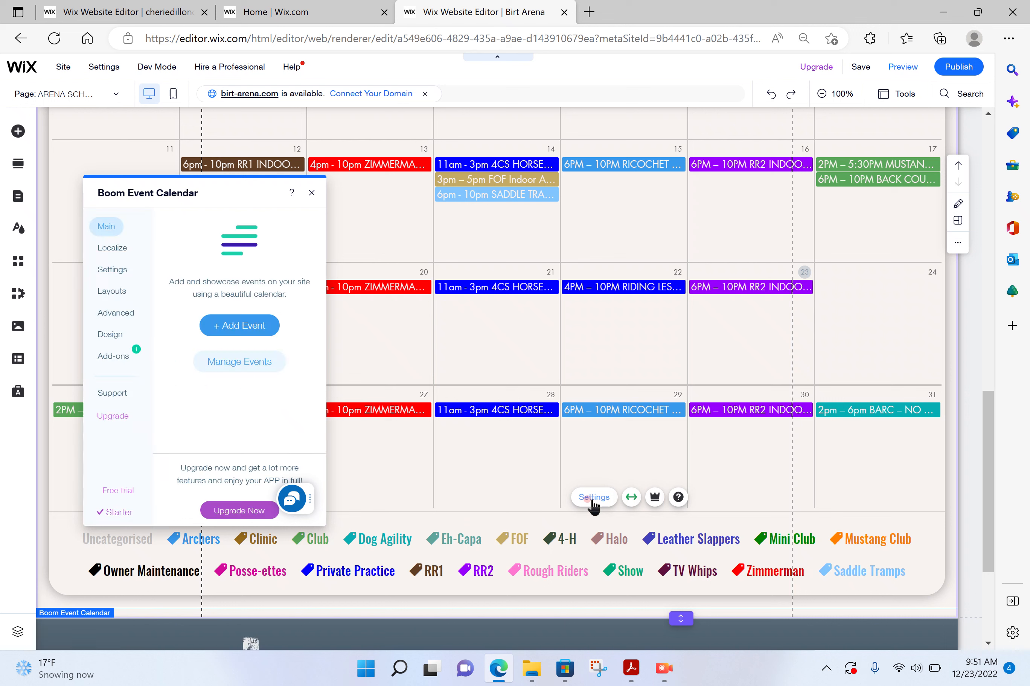
left_click(230, 360)
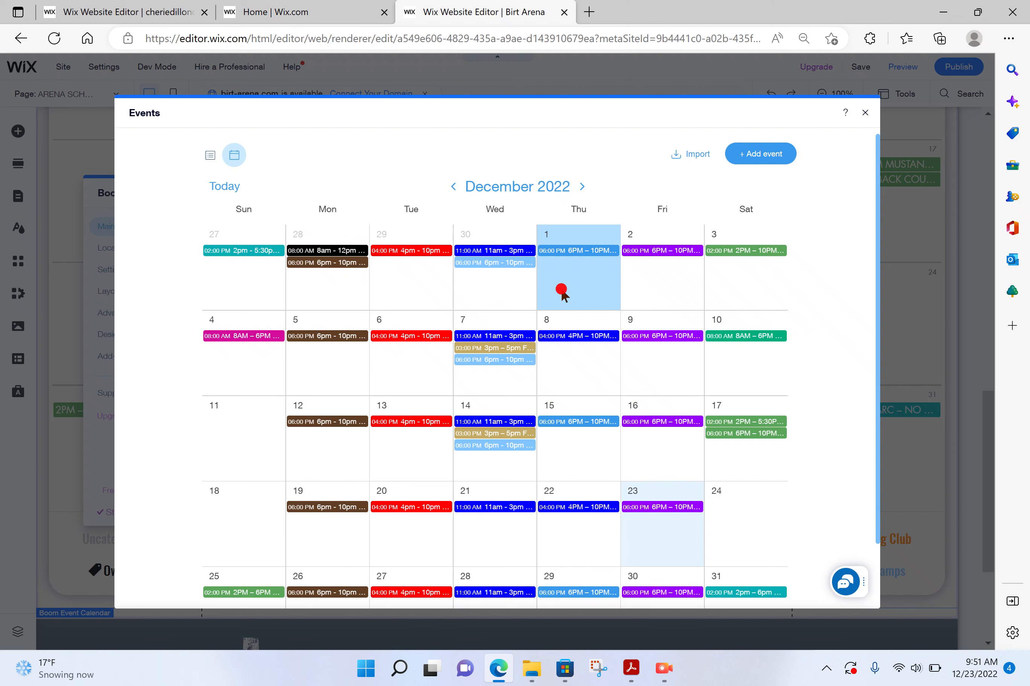
Step: Start a new event on December 1, 2022 and title it "Test Event"
left_click(560, 290)
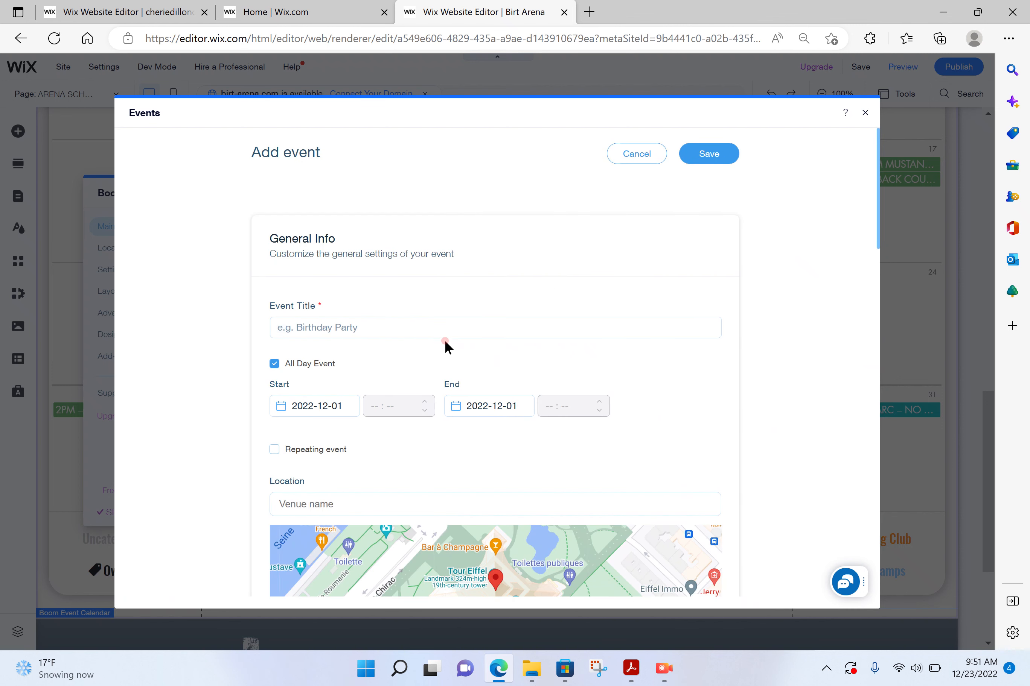
left_click(387, 328)
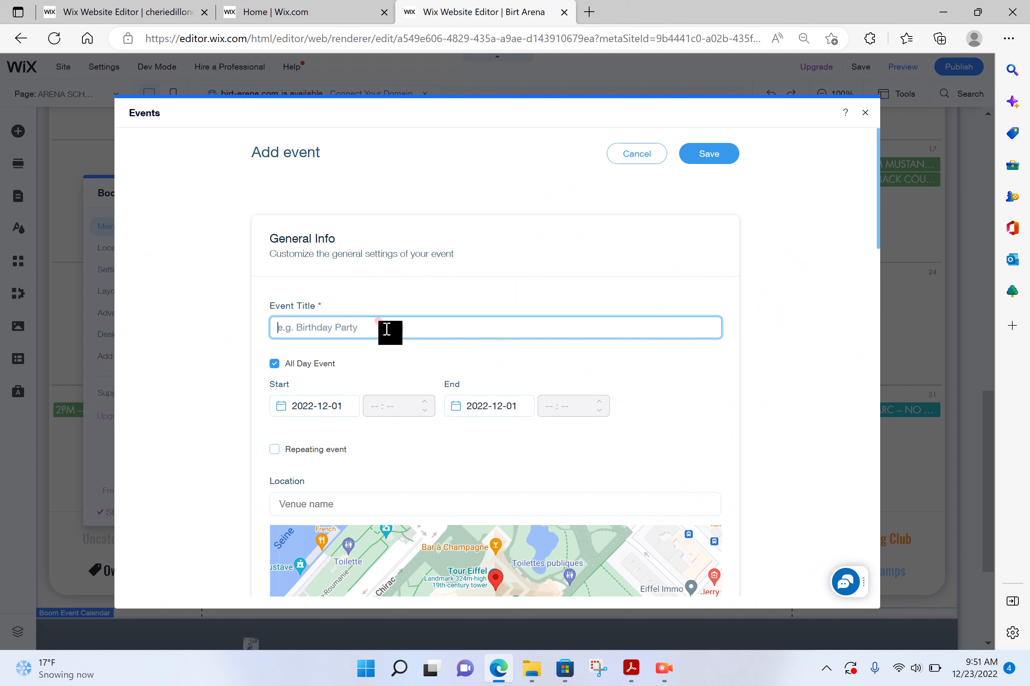
type("Test Event")
Step: Turn off the all-day option for Test Event and set its start time to 08:00 AM
left_click(273, 365)
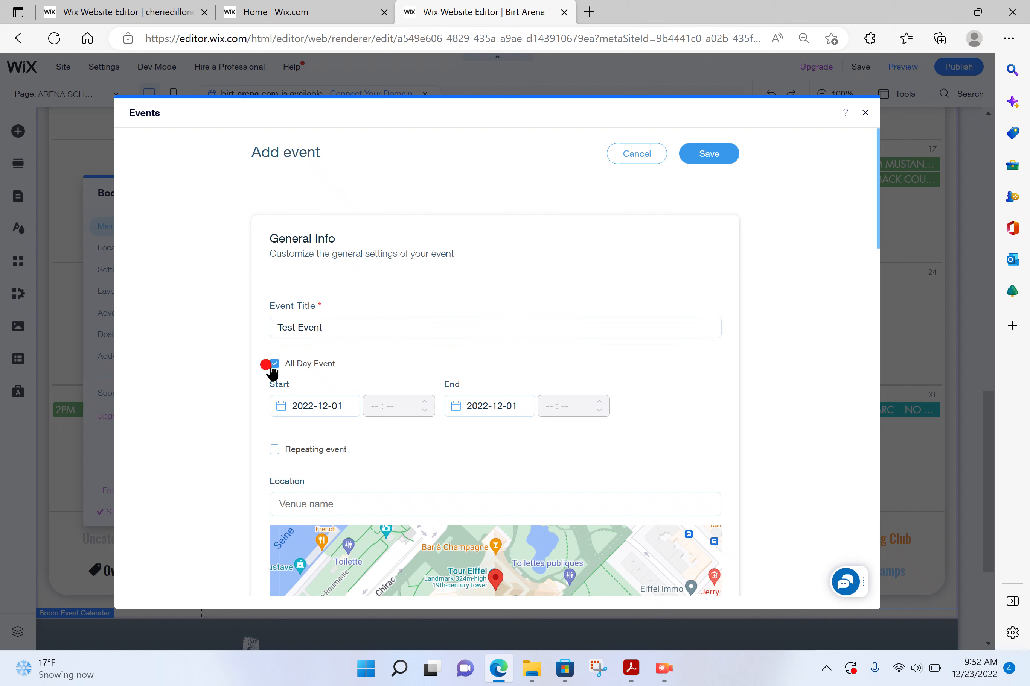
left_click(387, 401)
type("8:00 AM")
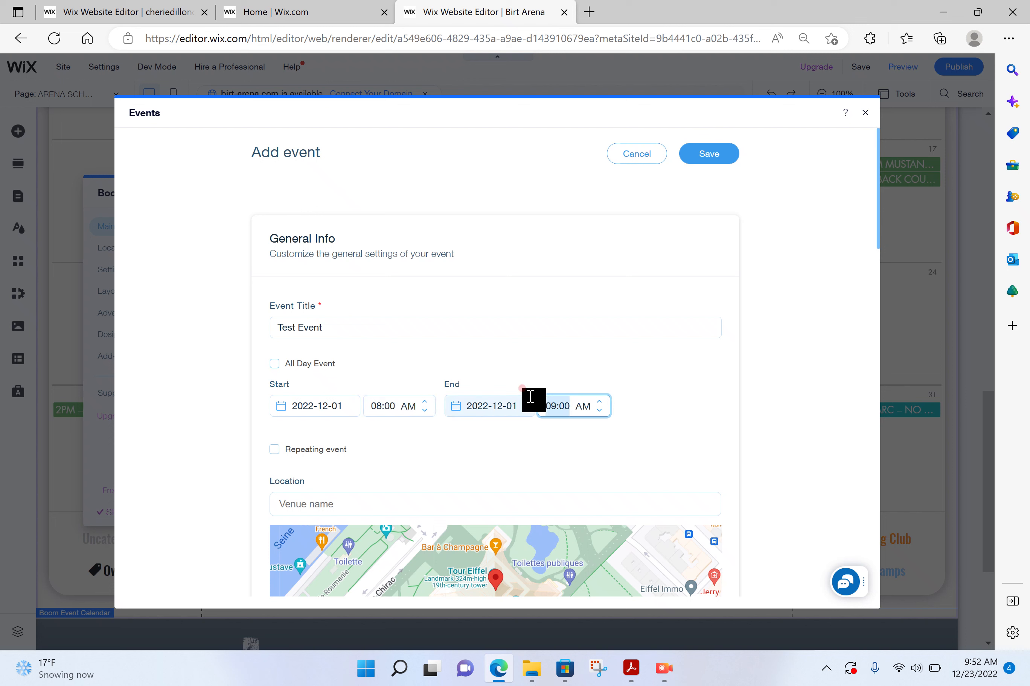
Step: Set the end time of Test Event to 06:00 PM
left_click(572, 411)
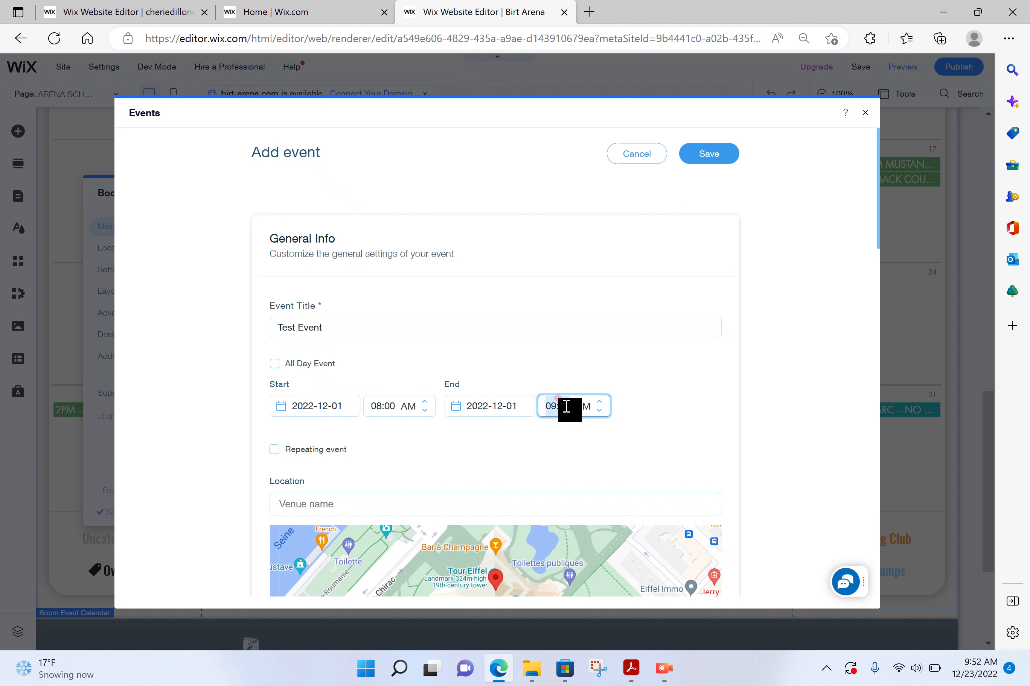
type("6")
left_click(583, 411)
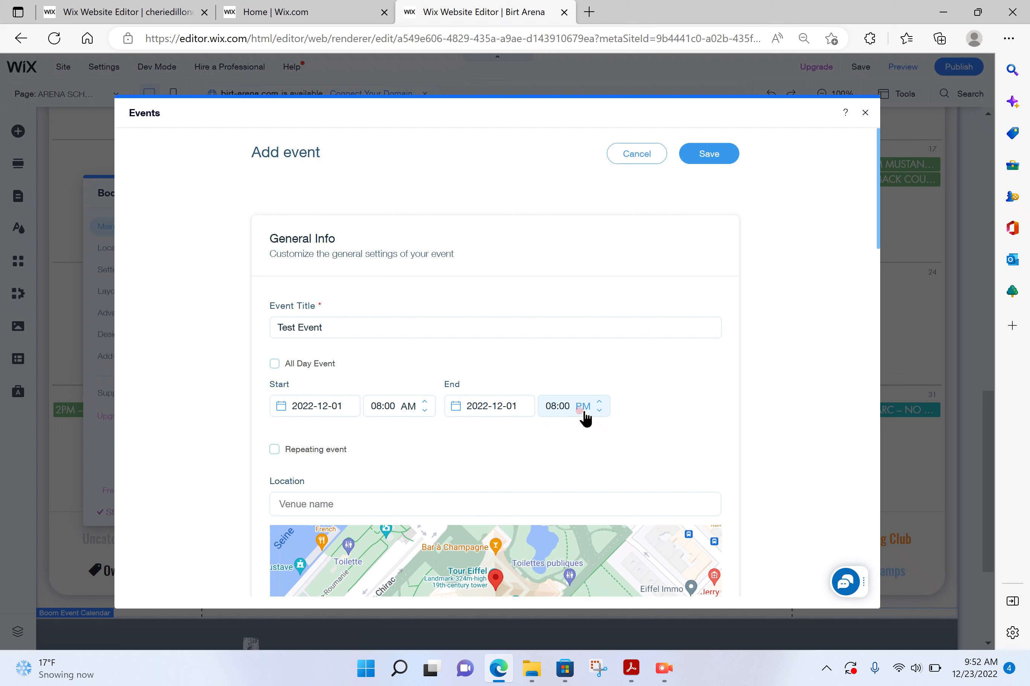
left_click(562, 405)
type("6")
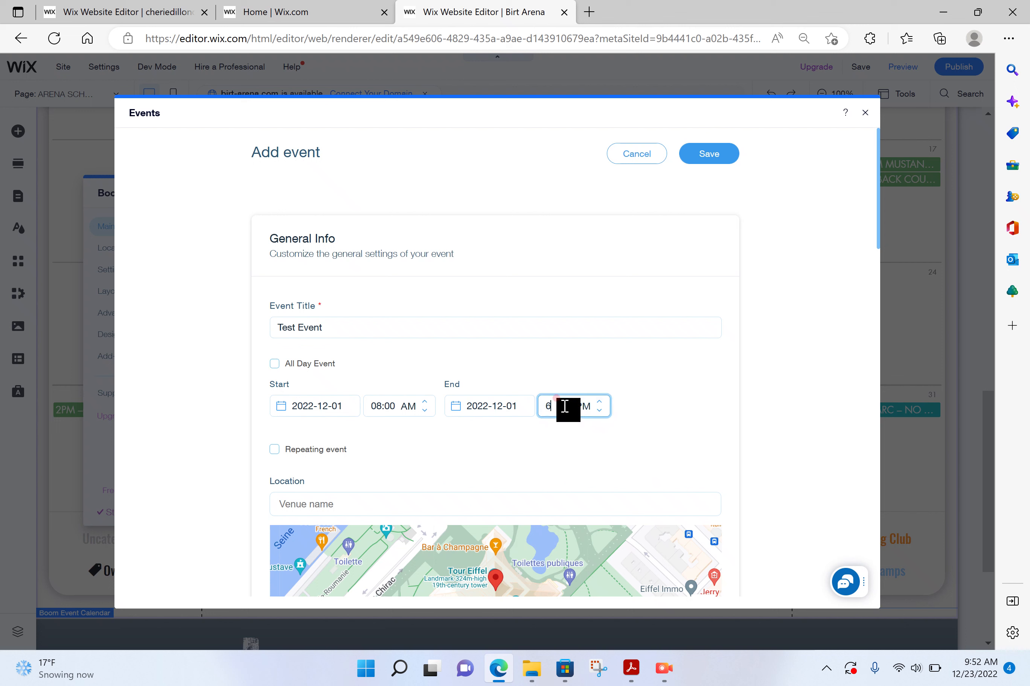
left_click(574, 439)
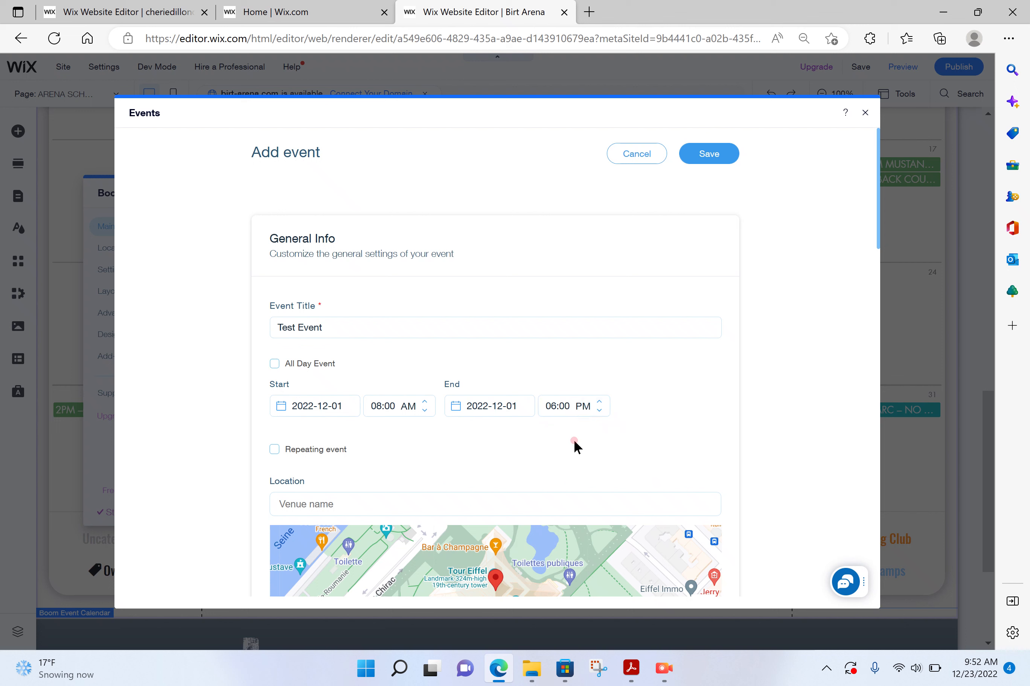
Step: Turn on repeating for Test Event, view the available repeat frequencies, and turn repeating off again
scroll(573, 439, "down", 1)
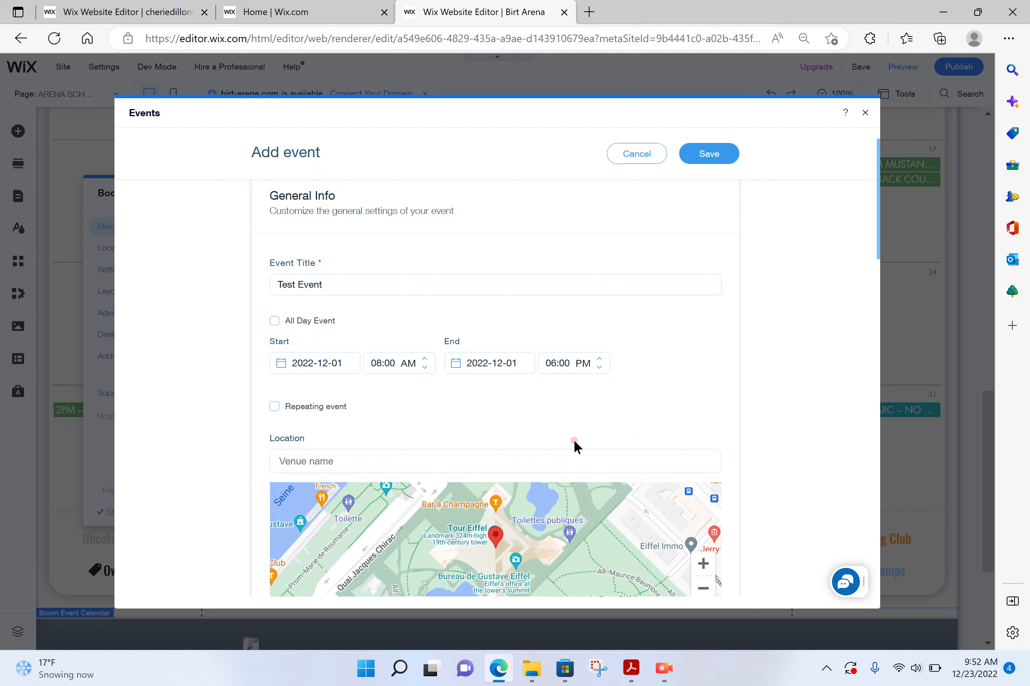
left_click(274, 406)
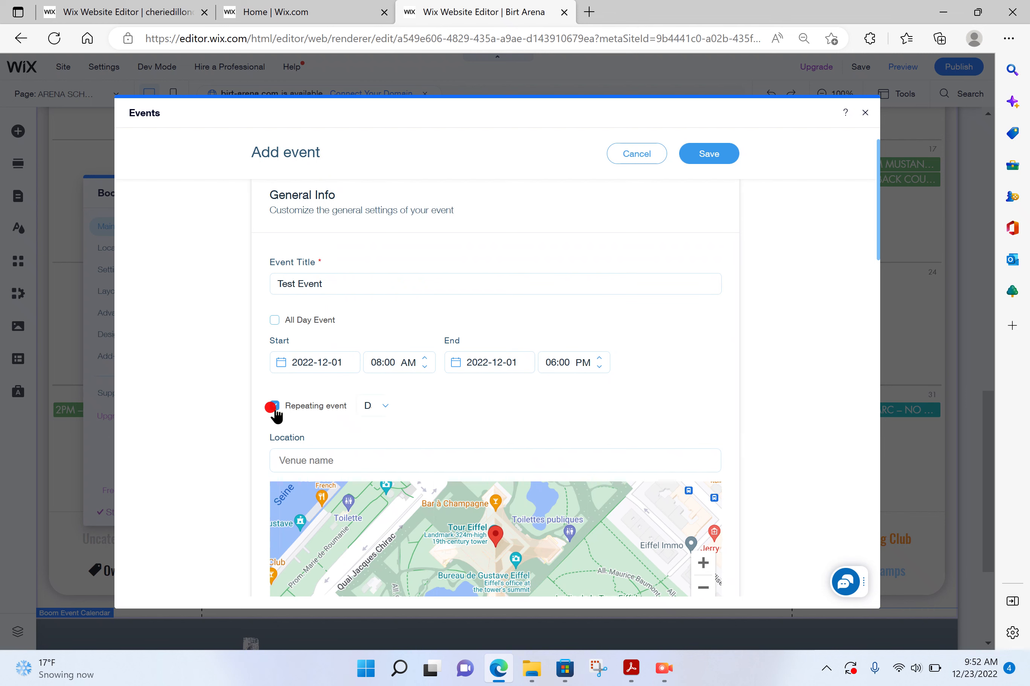
left_click(389, 410)
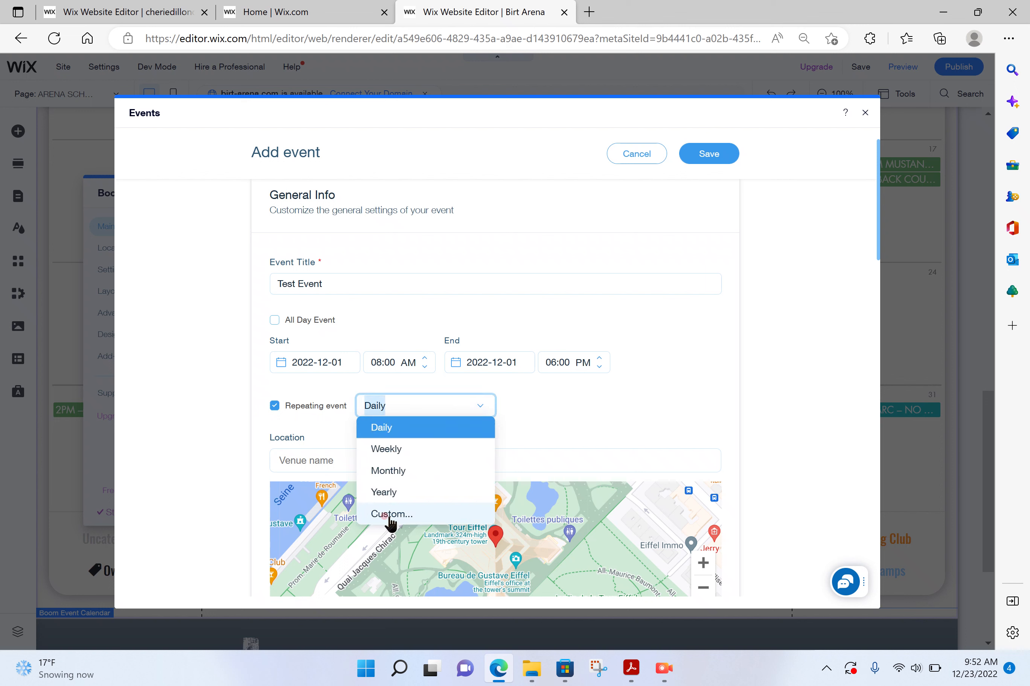
left_click(273, 405)
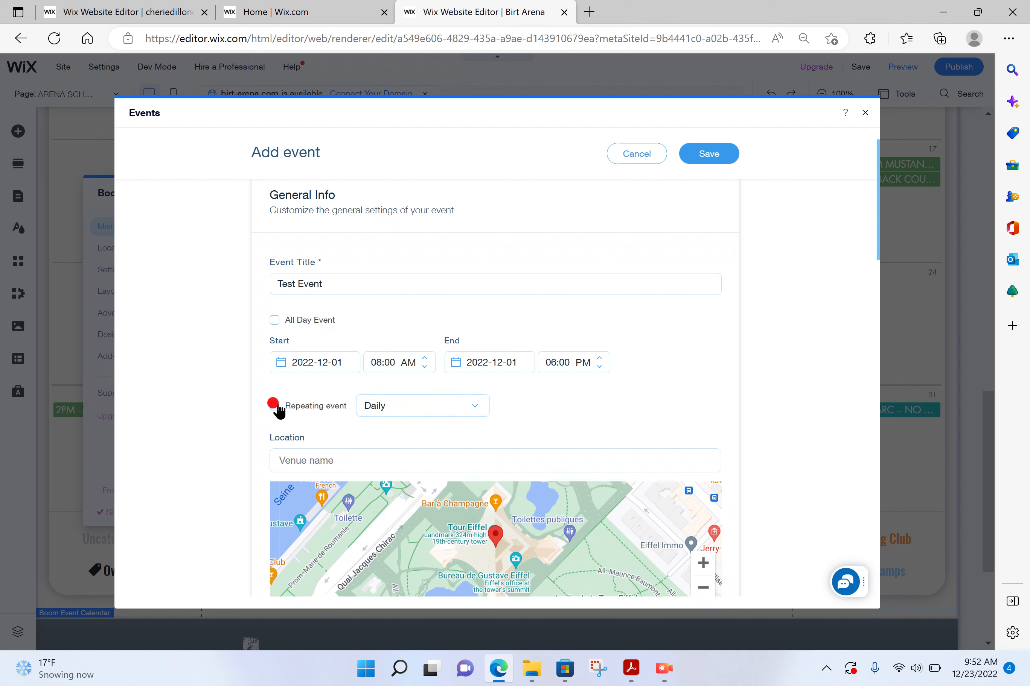
Step: Search for "birt arena" as the location of Test Event and choose the matching Birt Arena suggestion in Nampa
scroll(387, 421, "down", 2)
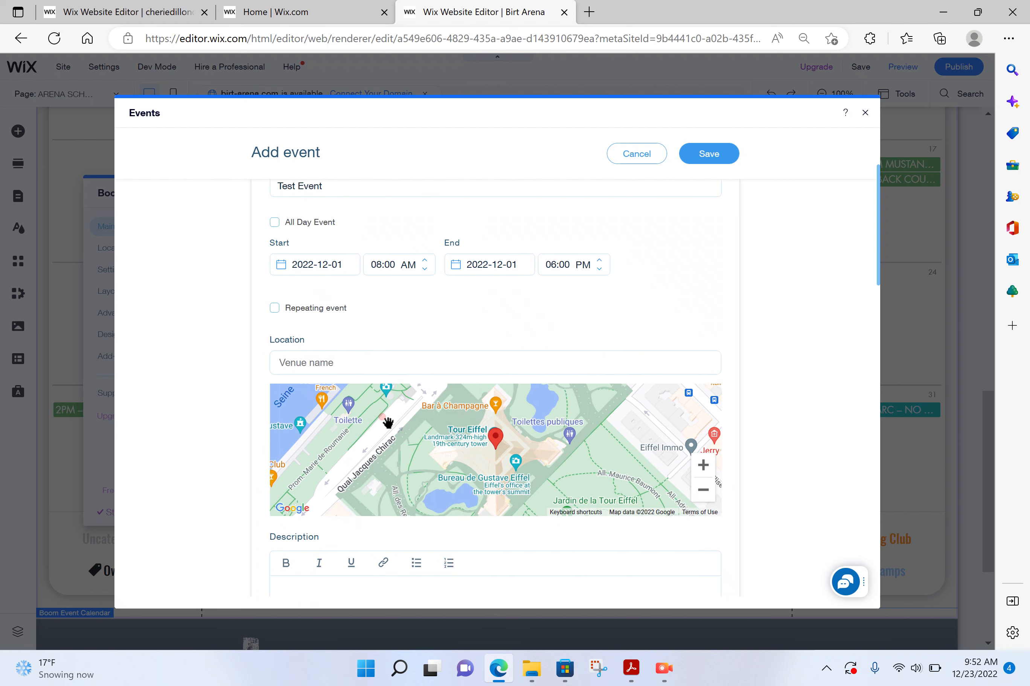
scroll(386, 421, "down", 2)
left_click(319, 271)
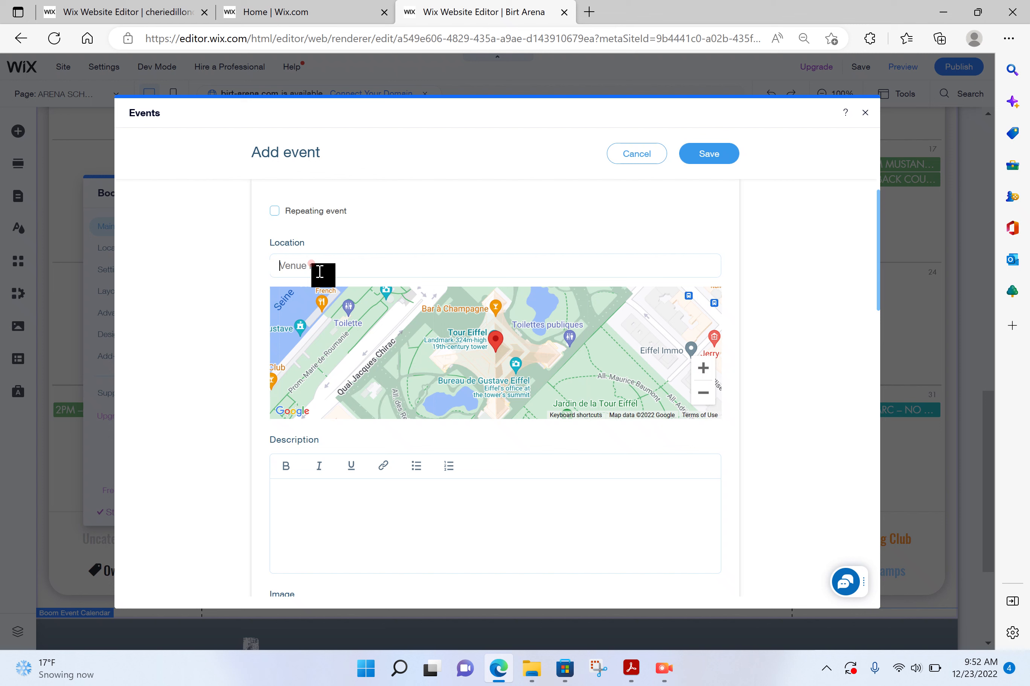
type("birt ")
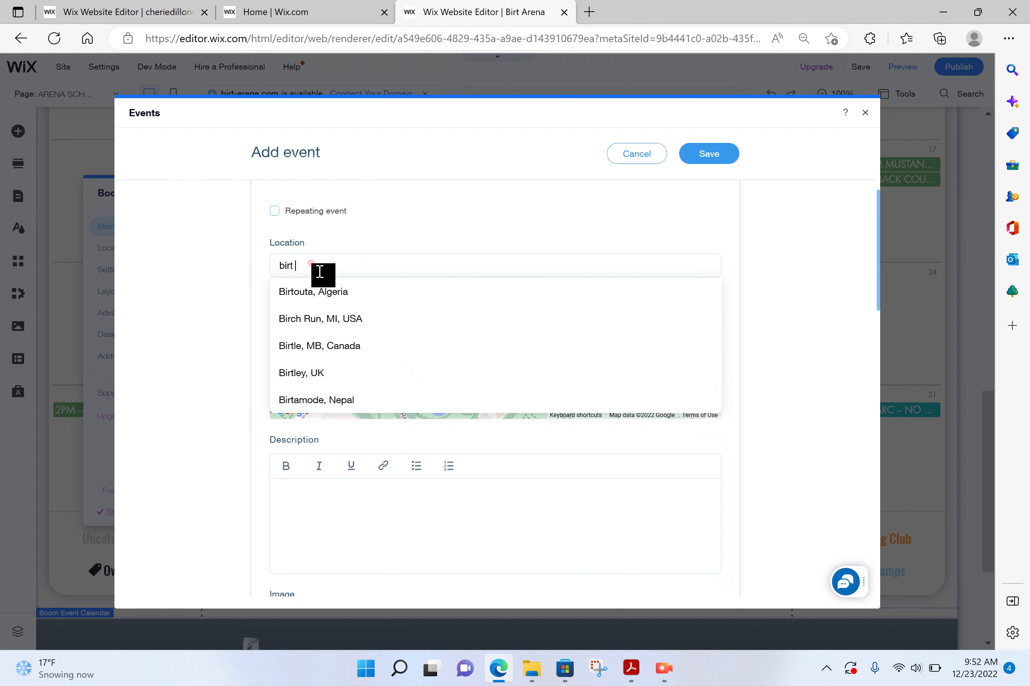
type("arena")
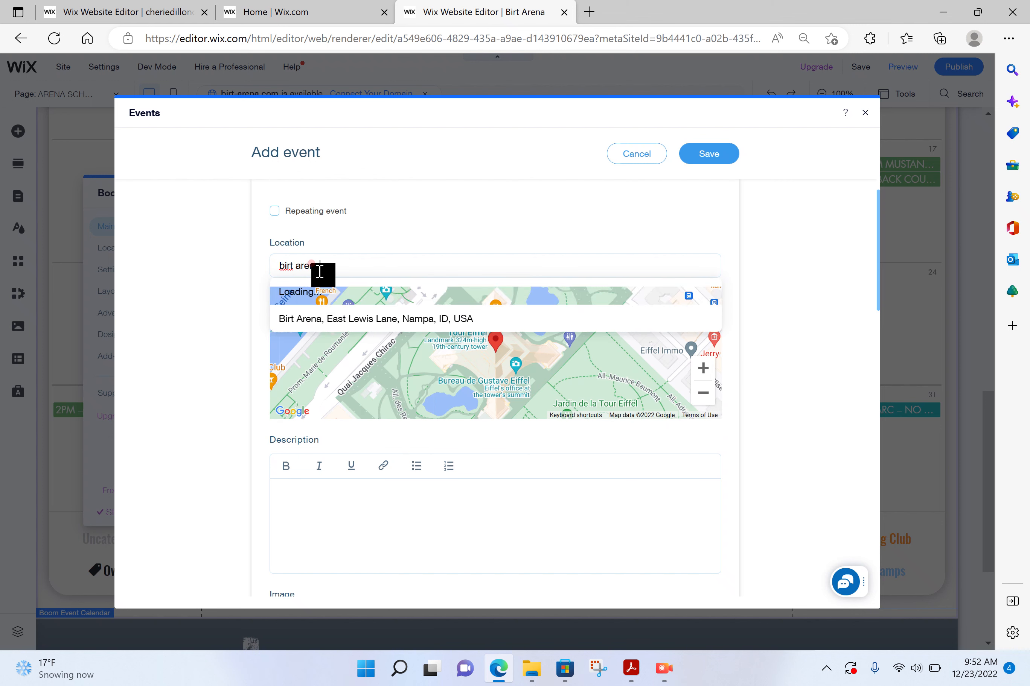
left_click(322, 293)
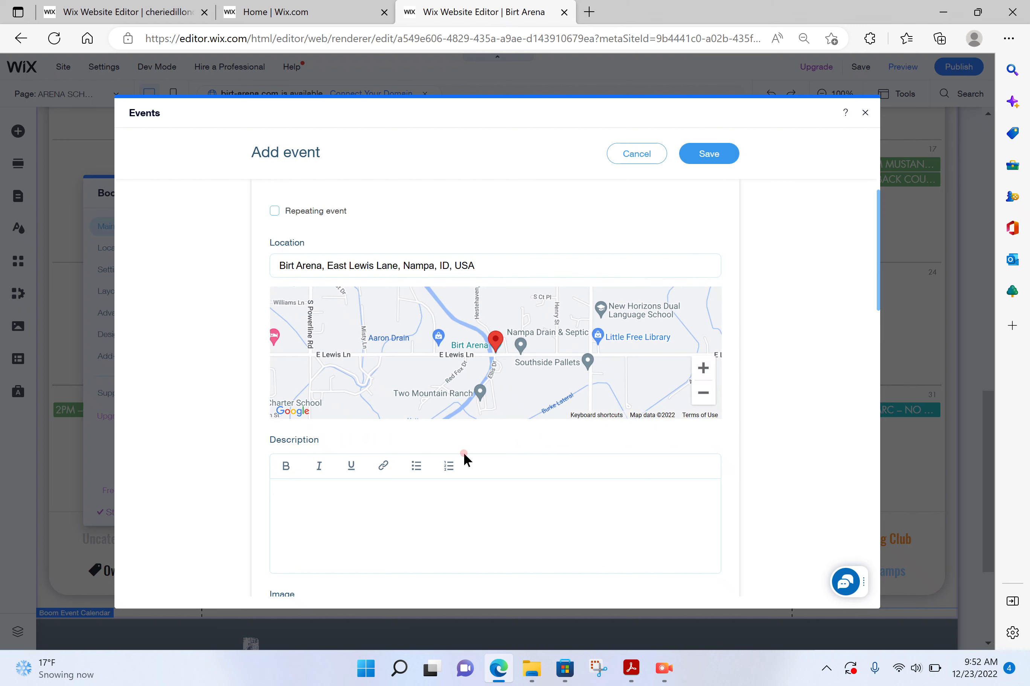
Step: Open the image chooser for Test Event and browse the Unsplash, Media from Wix and Site Files collections
scroll(267, 494, "down", 3)
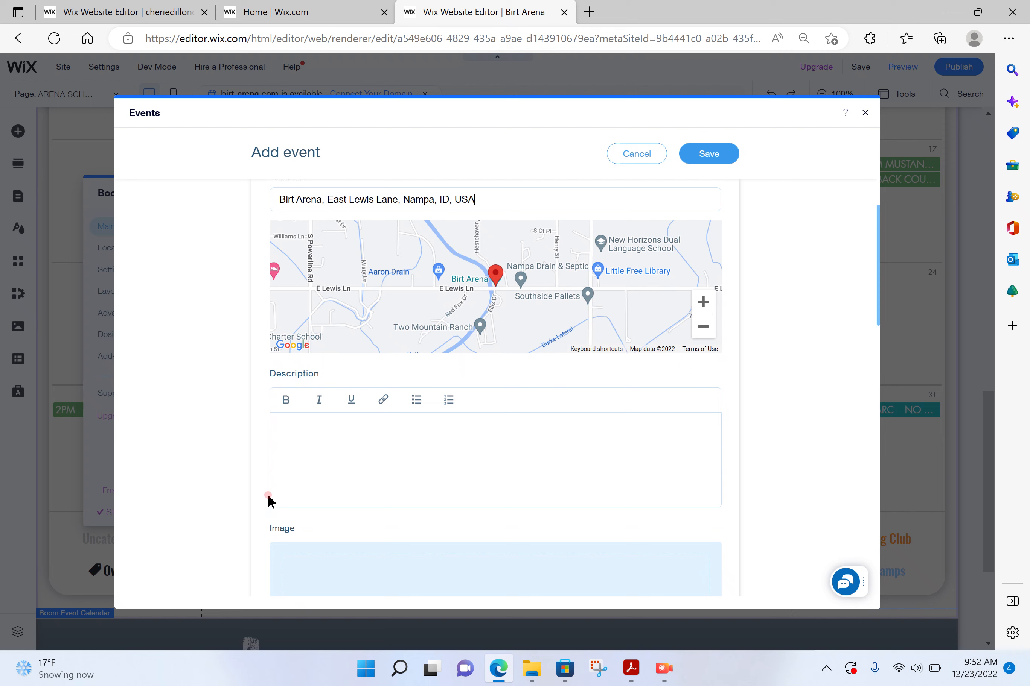
left_click(295, 428)
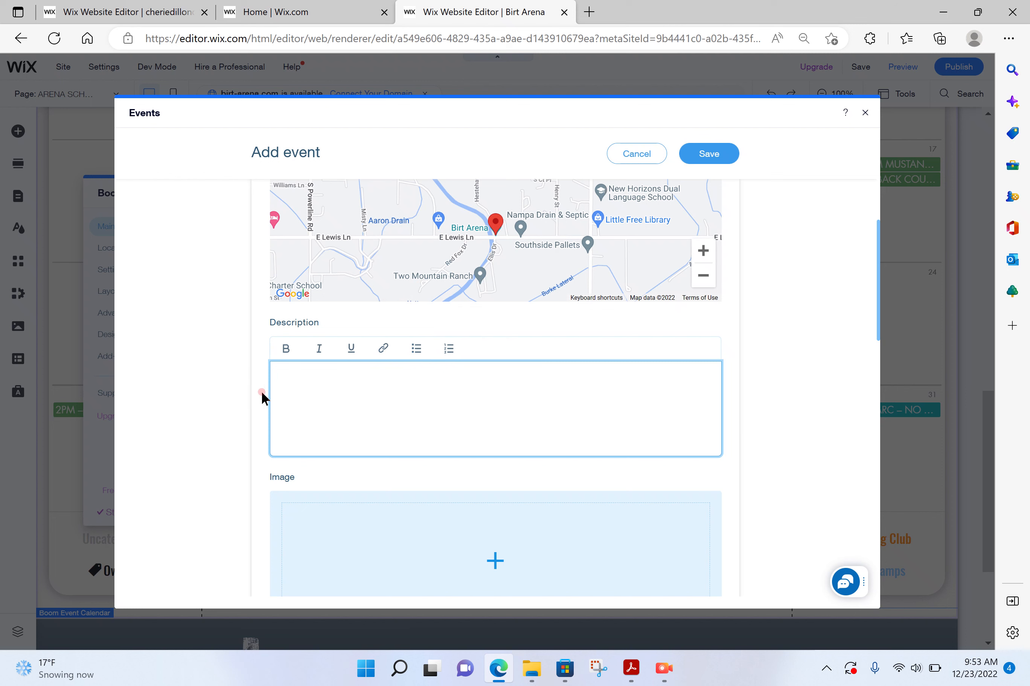
scroll(321, 401, "down", 3)
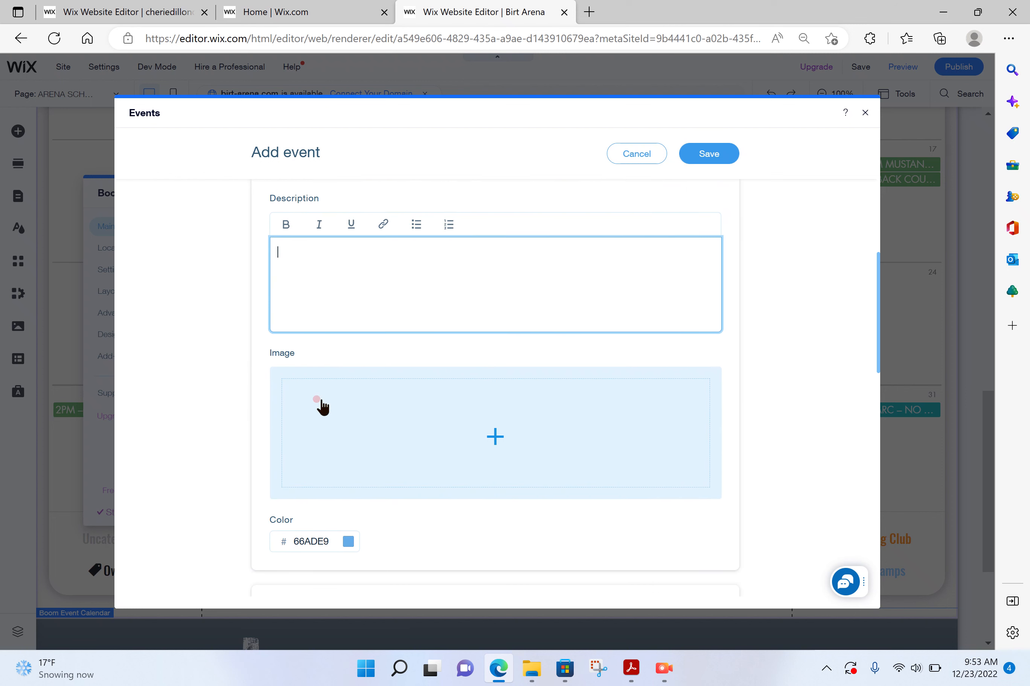
left_click(479, 462)
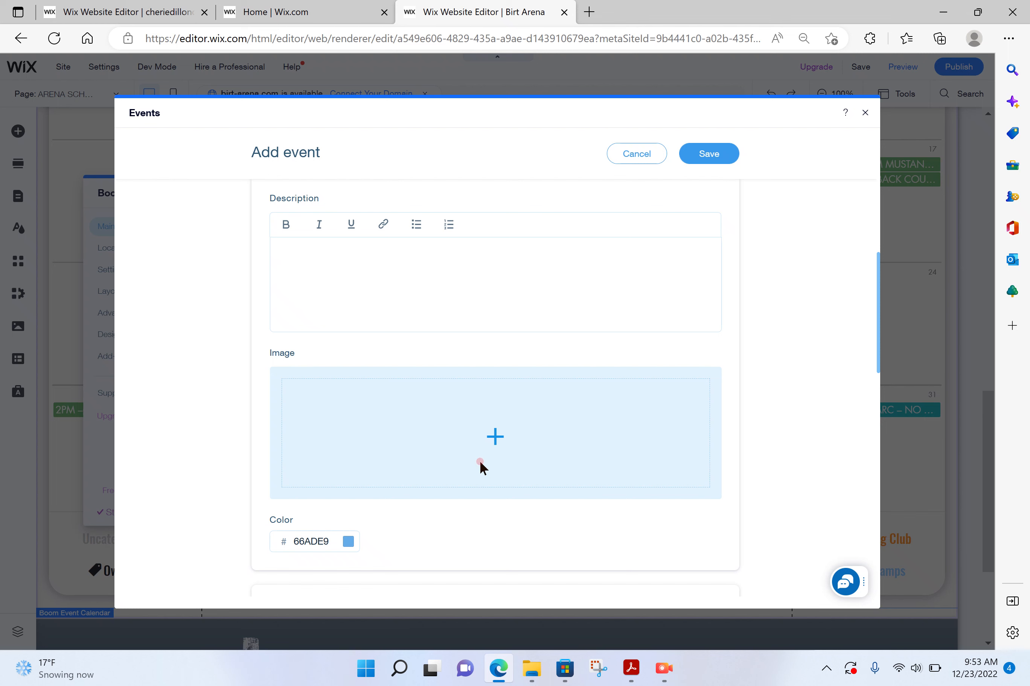
left_click(480, 463)
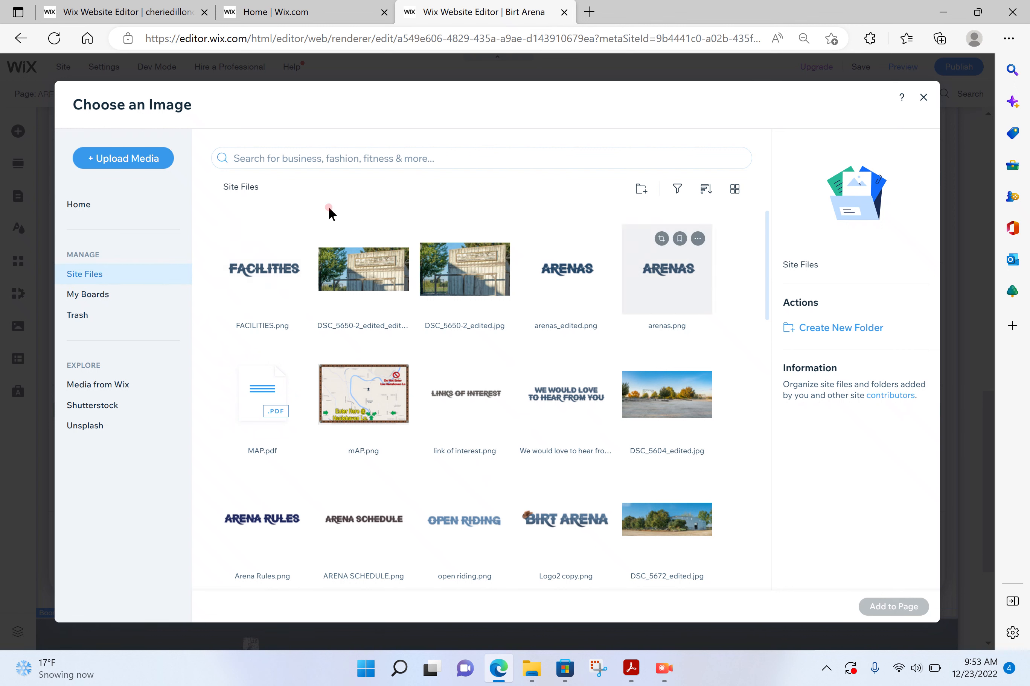
left_click(80, 424)
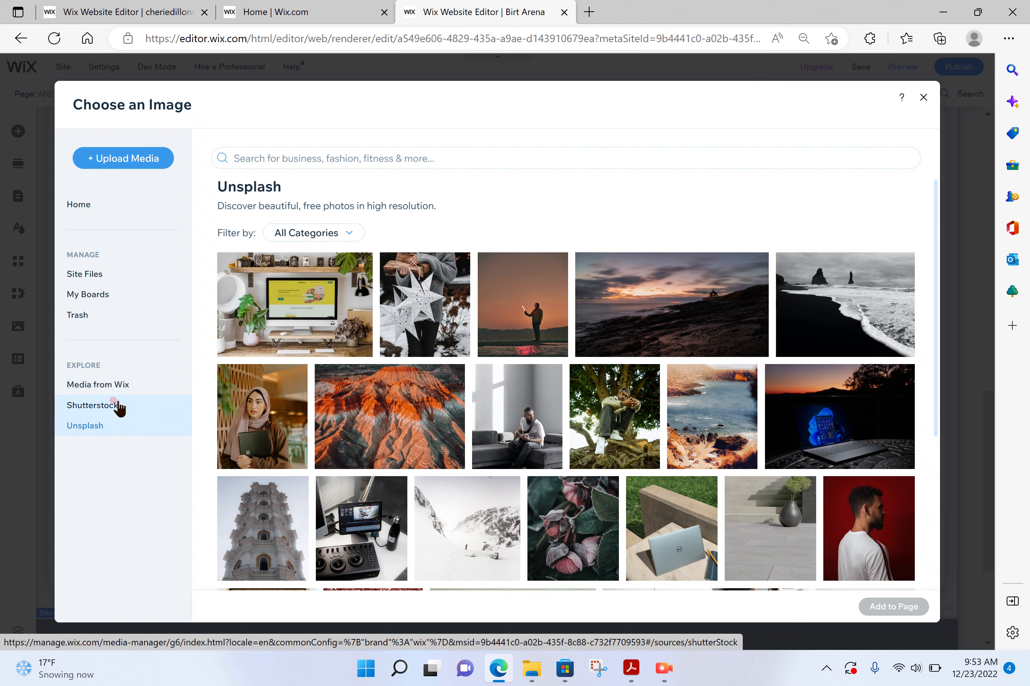
left_click(138, 386)
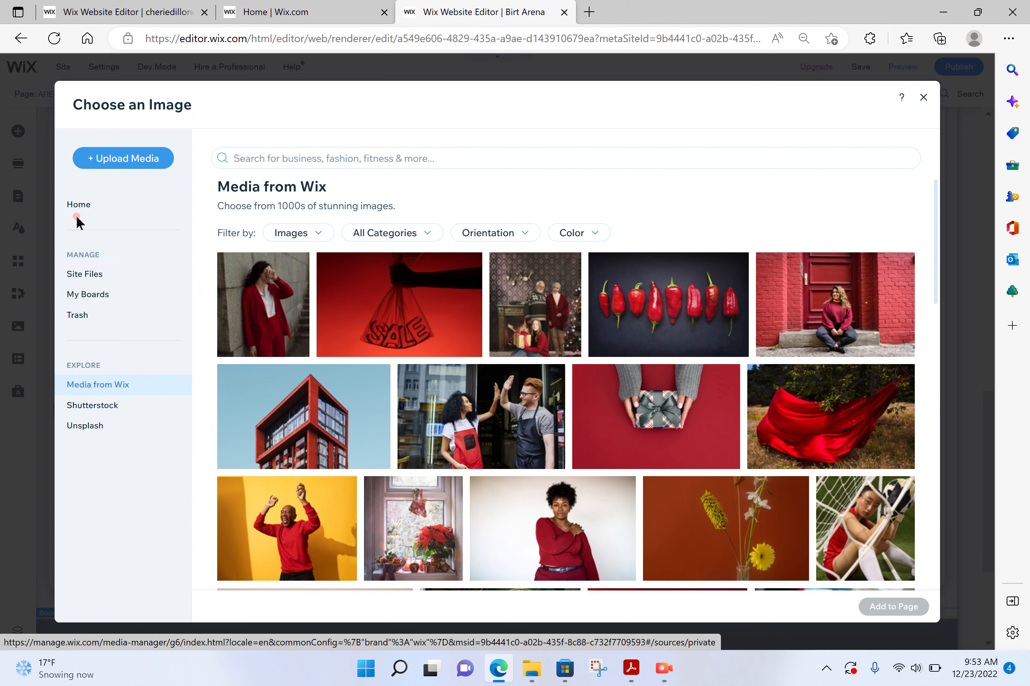
left_click(95, 278)
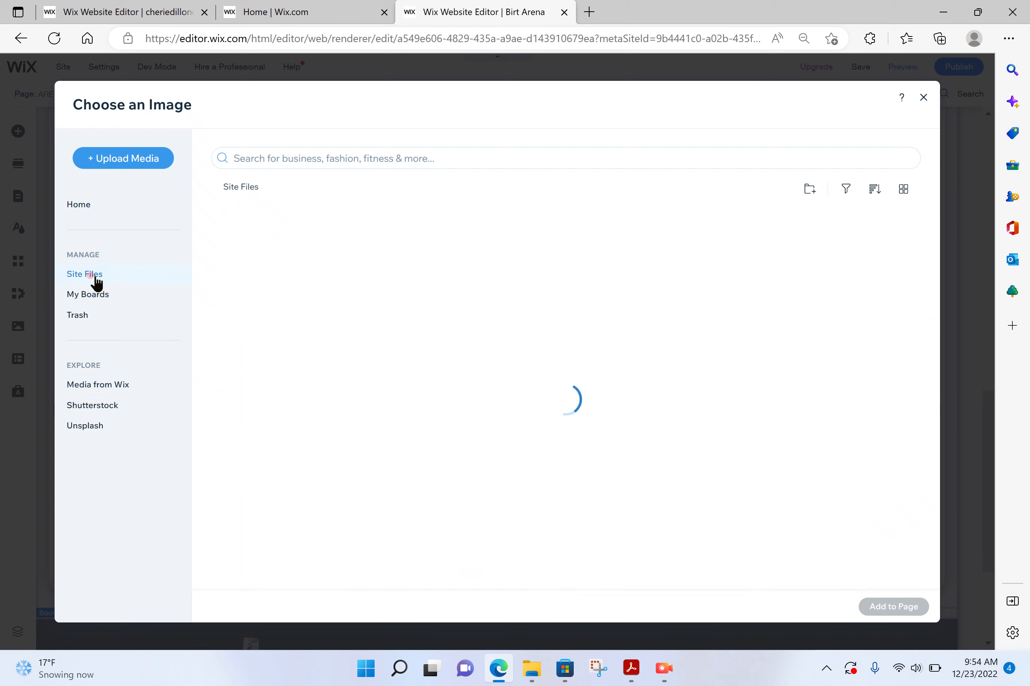
Step: View the available media upload sources and close the image chooser
left_click(147, 157)
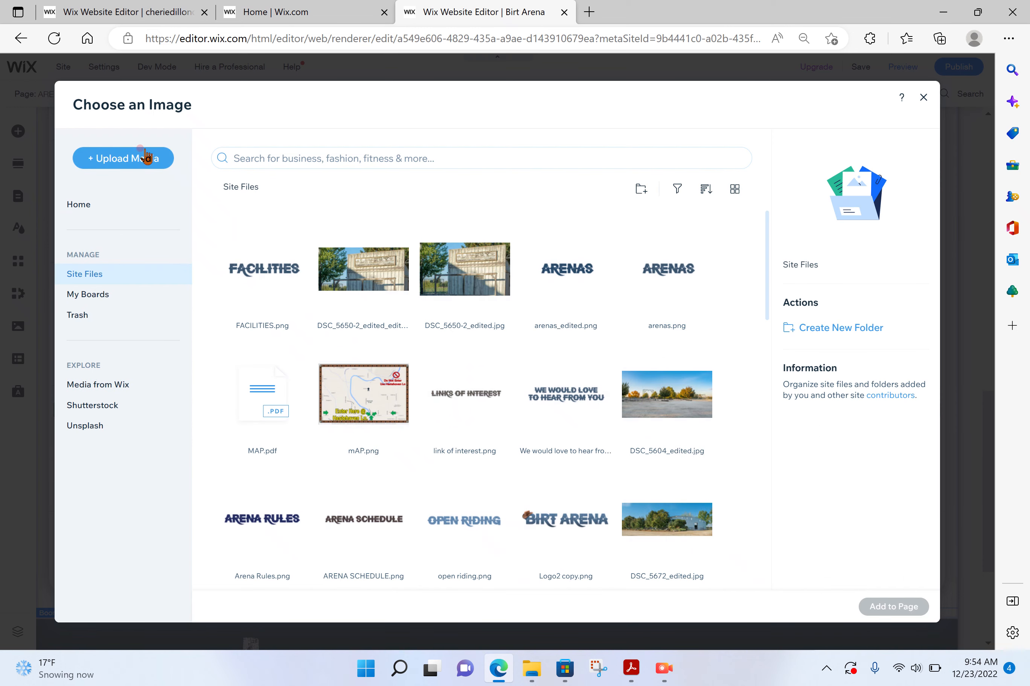
left_click(145, 150)
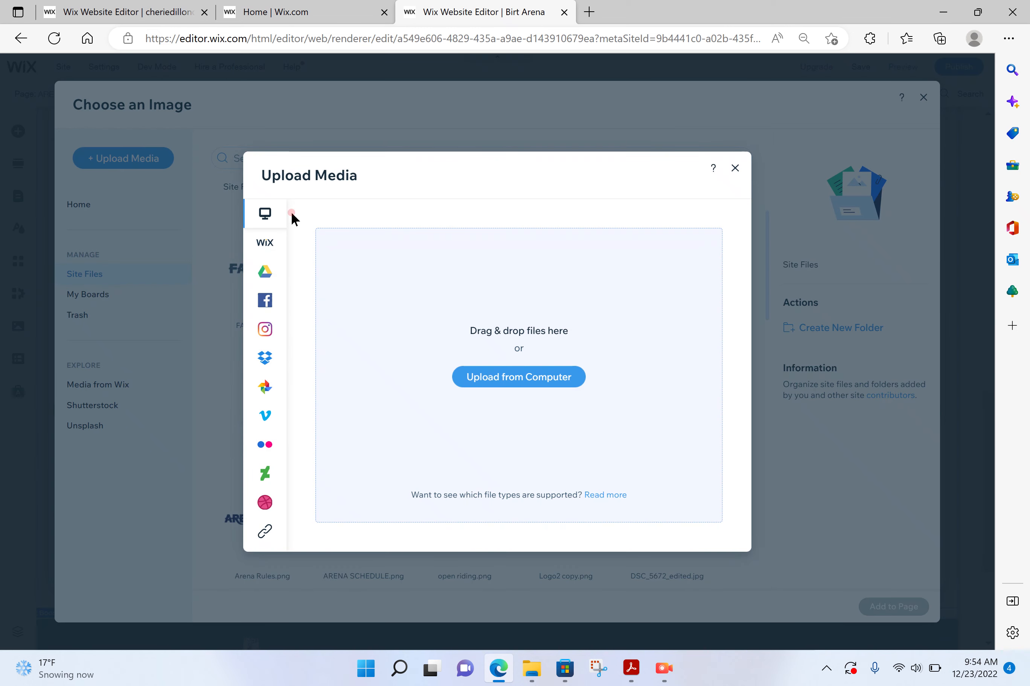
mouse_move(272, 256)
mouse_move(268, 306)
left_click(734, 170)
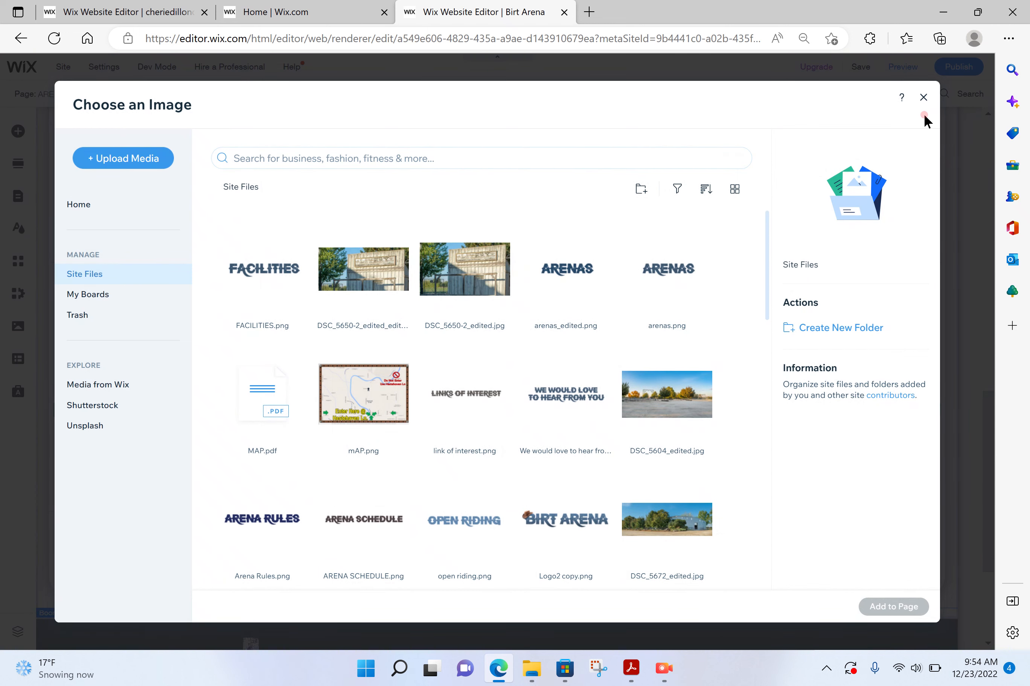
left_click(922, 98)
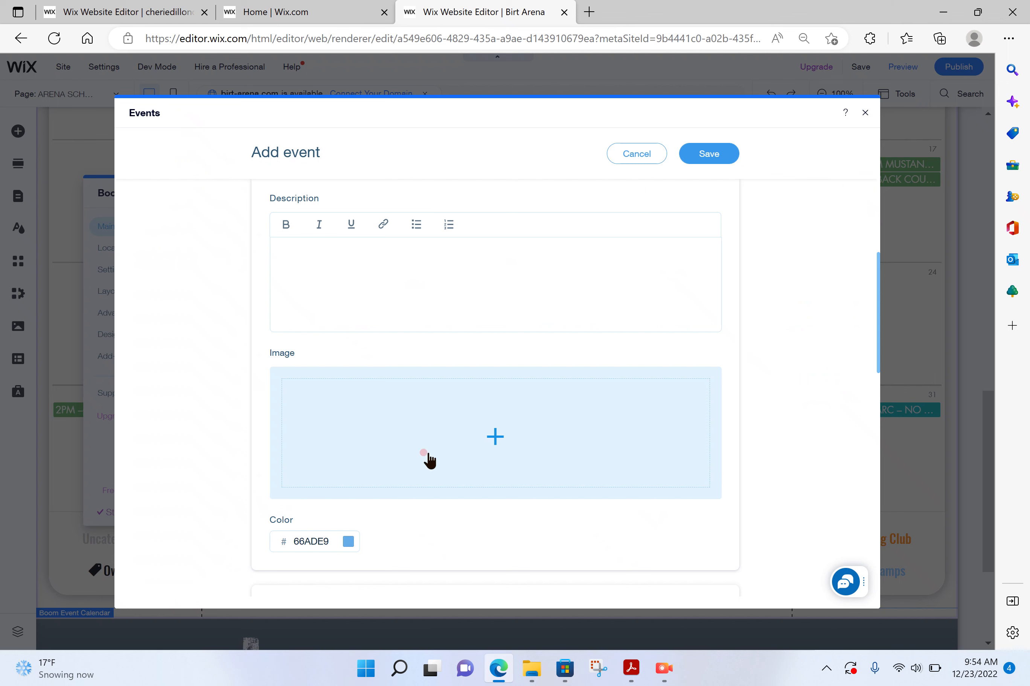
Step: Try the muted green 47665C as the colour of Test Event and cancel the colour change
scroll(427, 453, "down", 4)
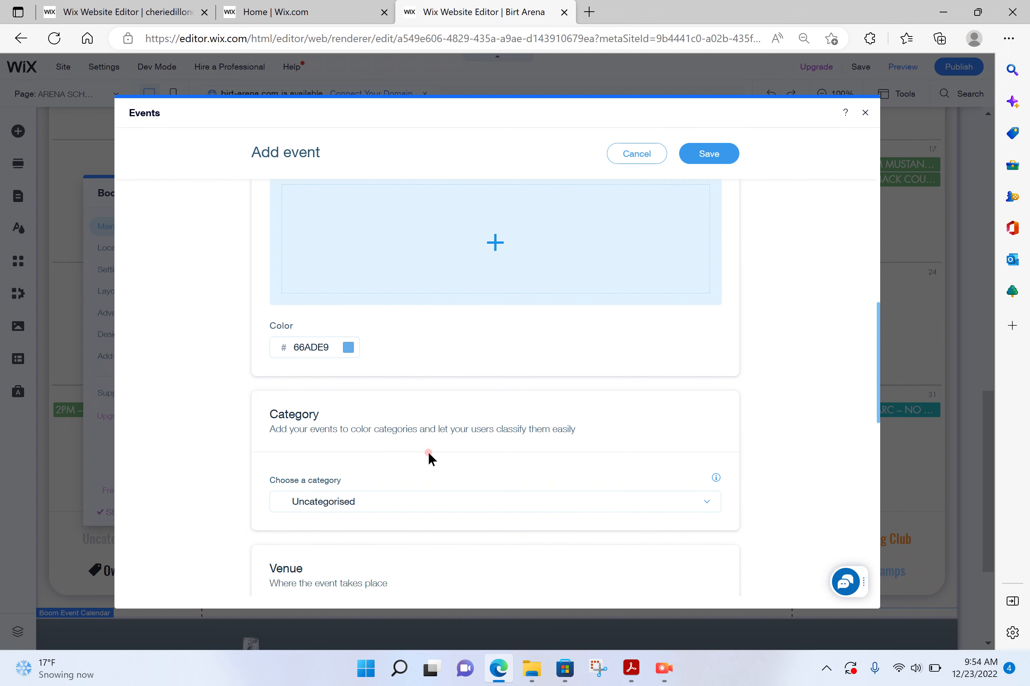
left_click(348, 348)
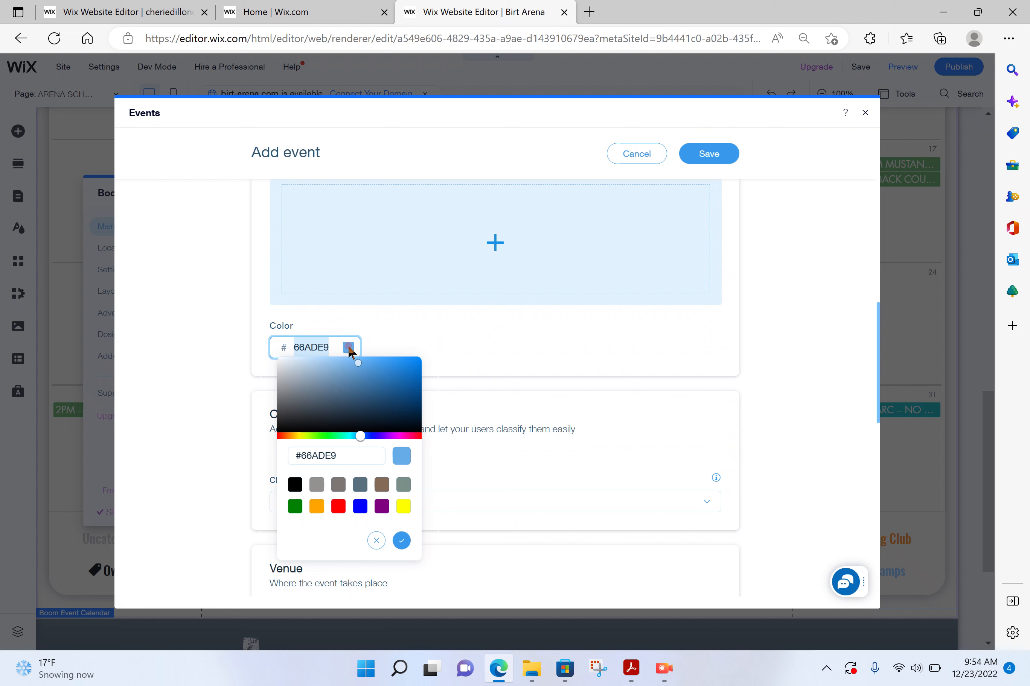
type("005AA5")
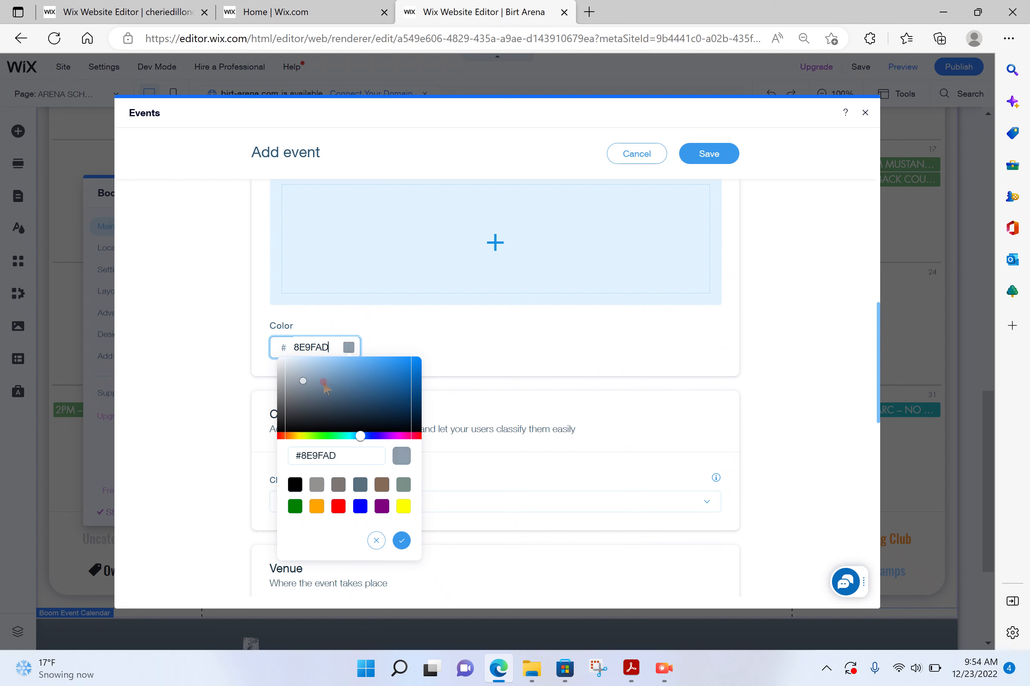
left_click_drag(450, 385, 322, 403)
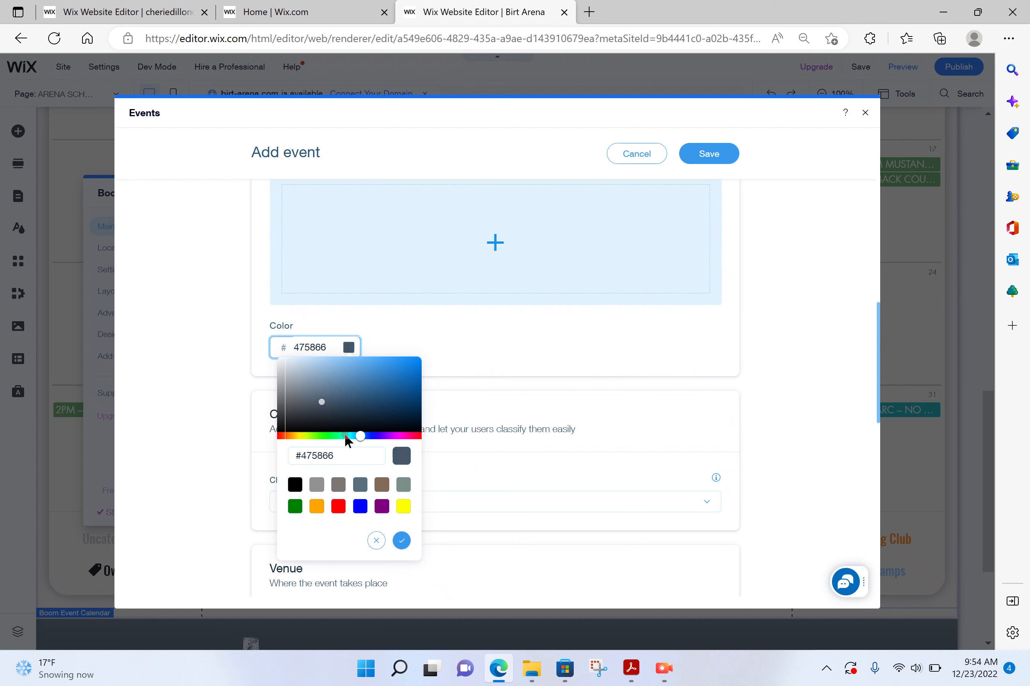
left_click_drag(364, 439, 343, 446)
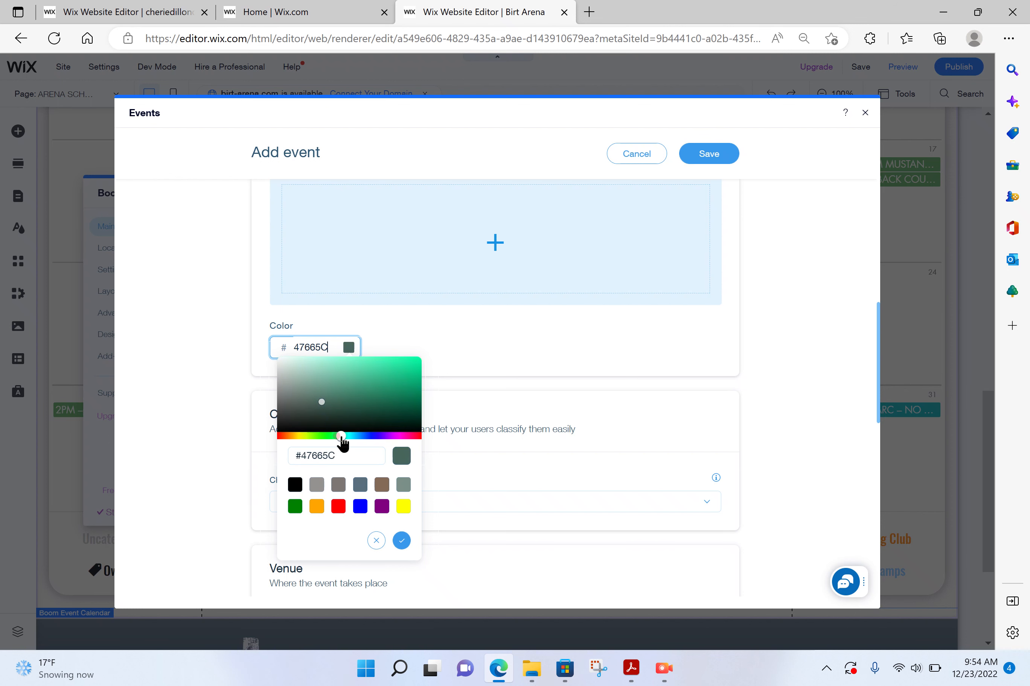
left_click(374, 540)
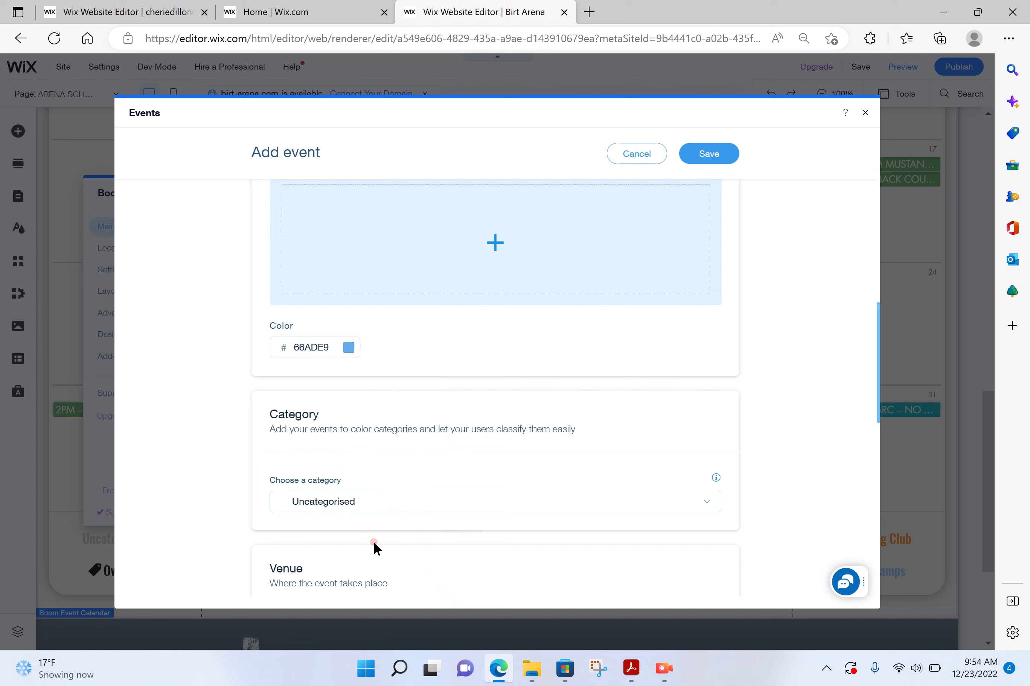
Step: Set the category of Test Event to Club
scroll(375, 544, "down", 3)
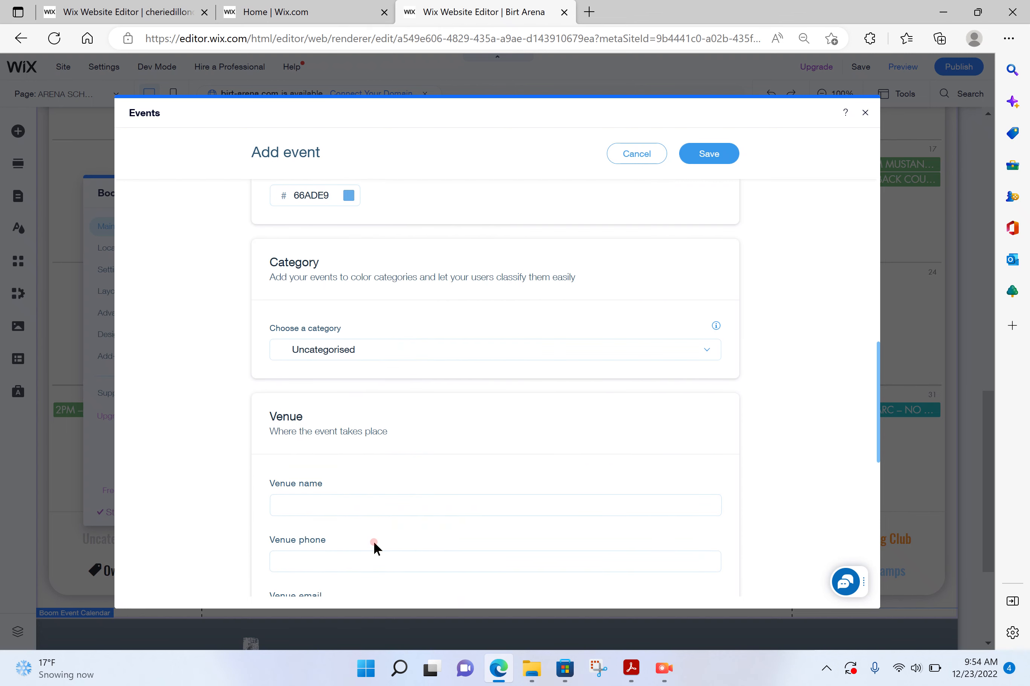
left_click(378, 353)
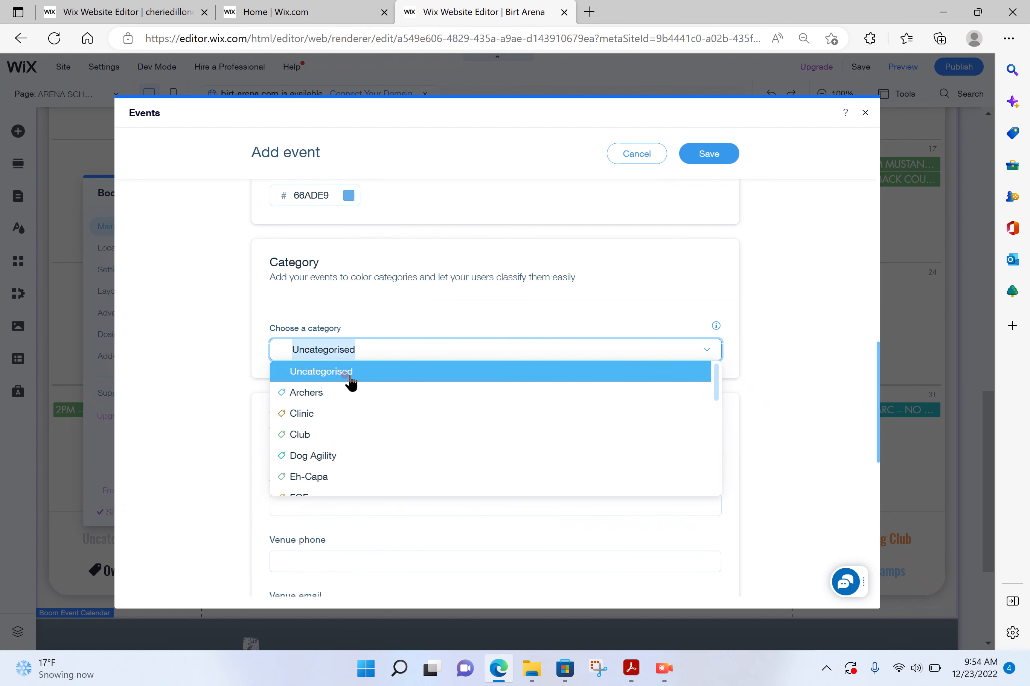
left_click(334, 399)
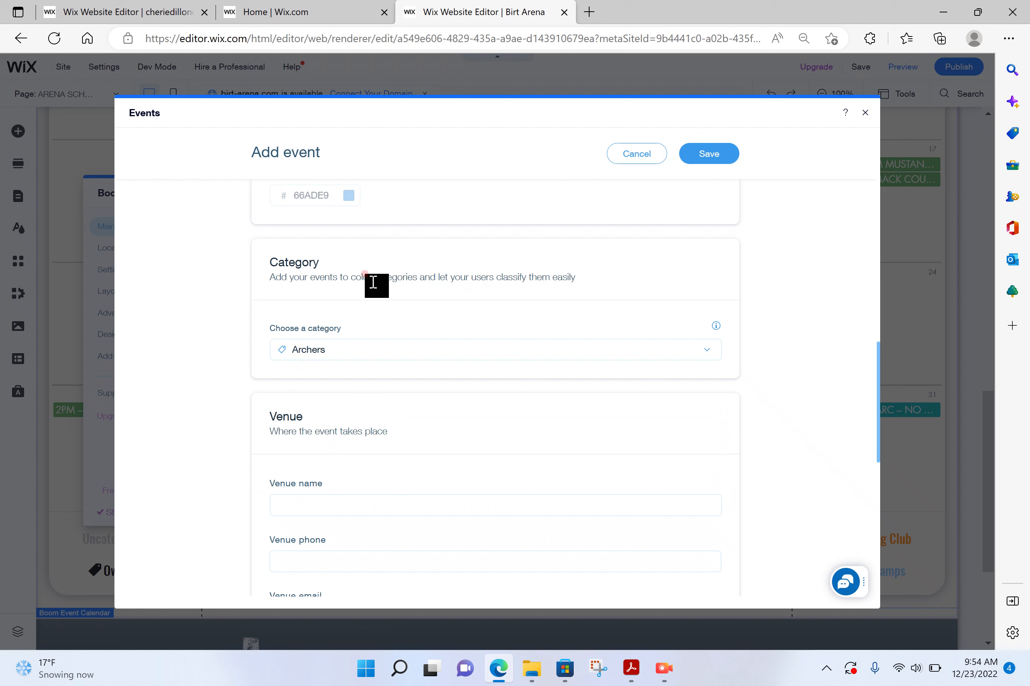
left_click(336, 352)
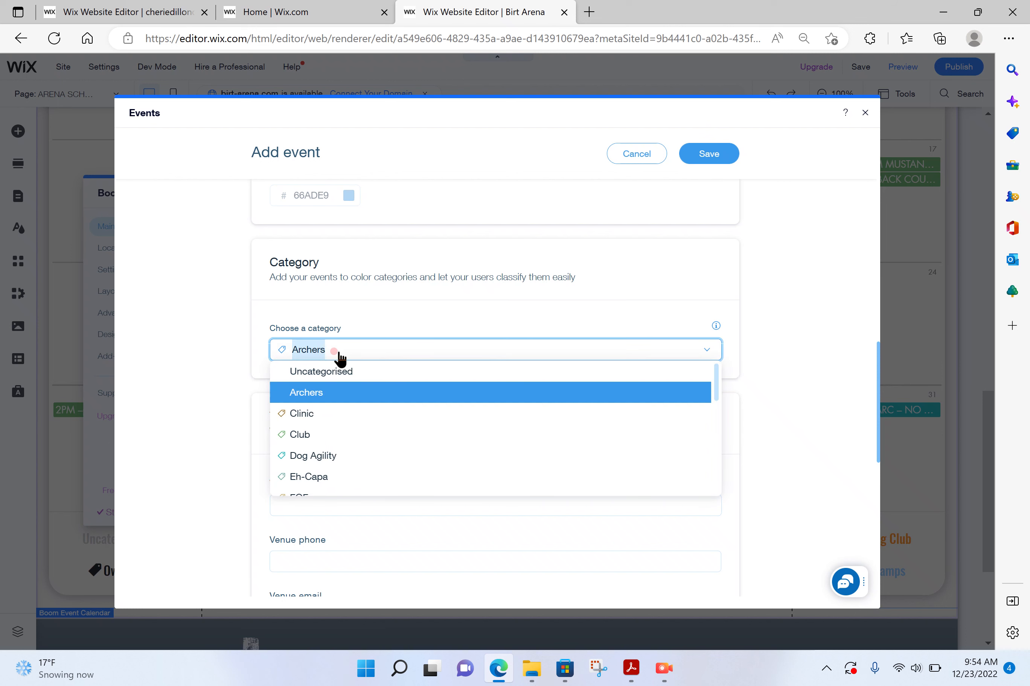
left_click(310, 435)
Step: Review the Venue and Organizer sections of Test Event, leave their fields blank, and save the event
scroll(354, 409, "down", 3)
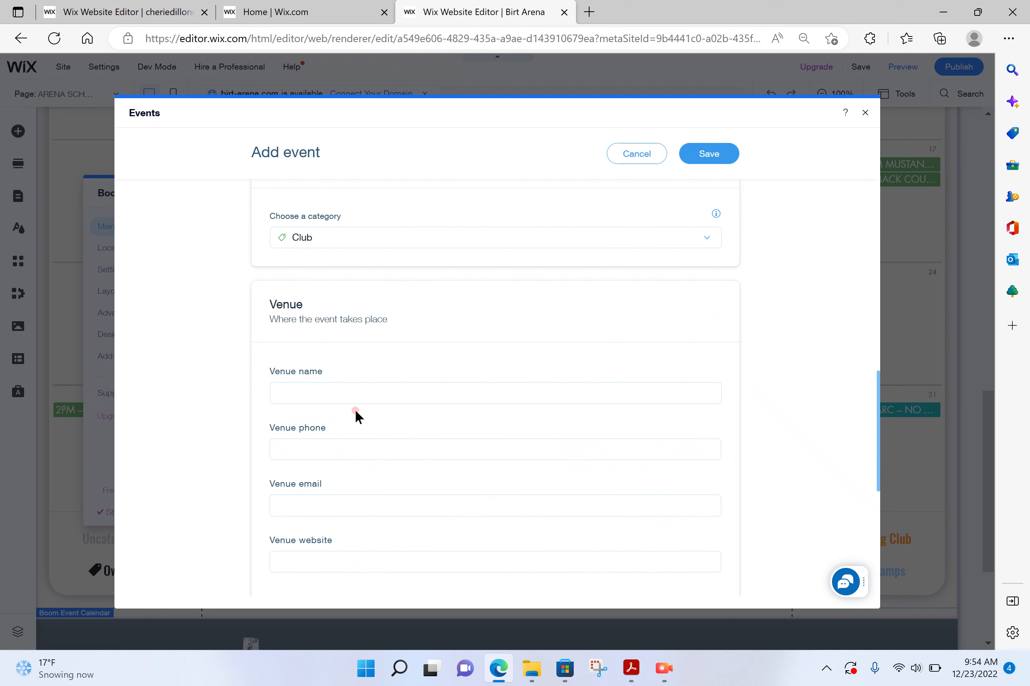
scroll(355, 409, "down", 3)
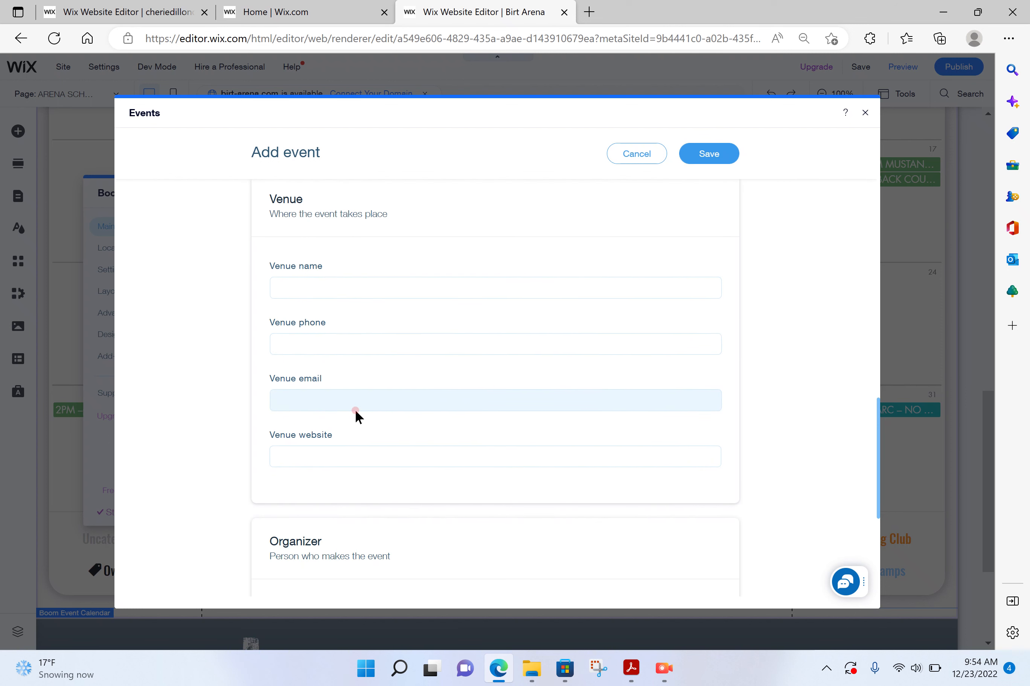
scroll(355, 409, "down", 6)
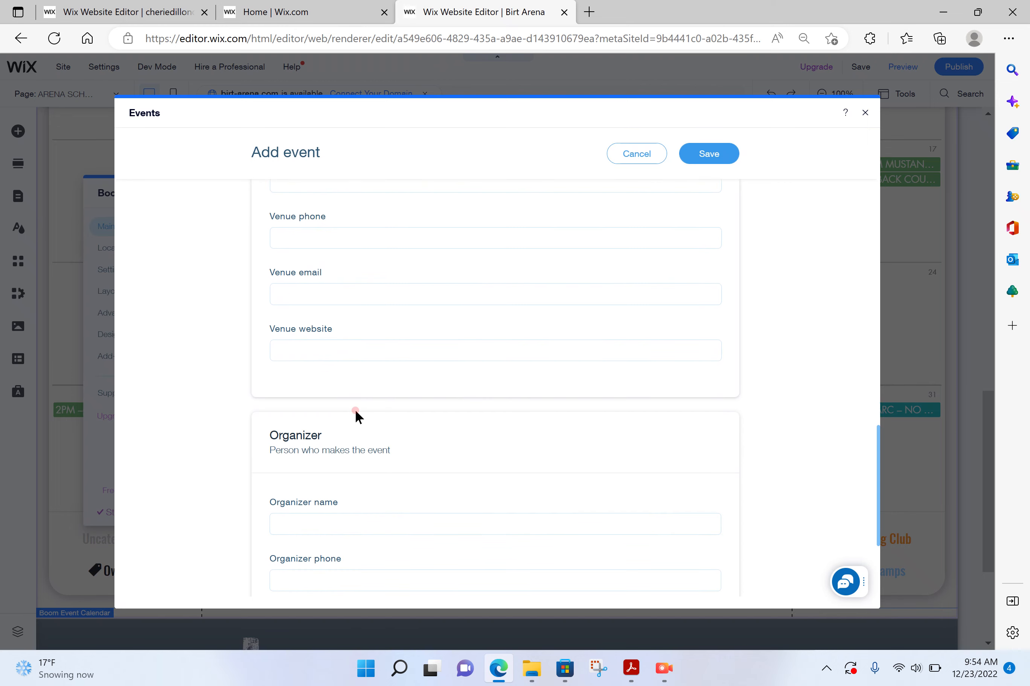
scroll(356, 411, "down", 2)
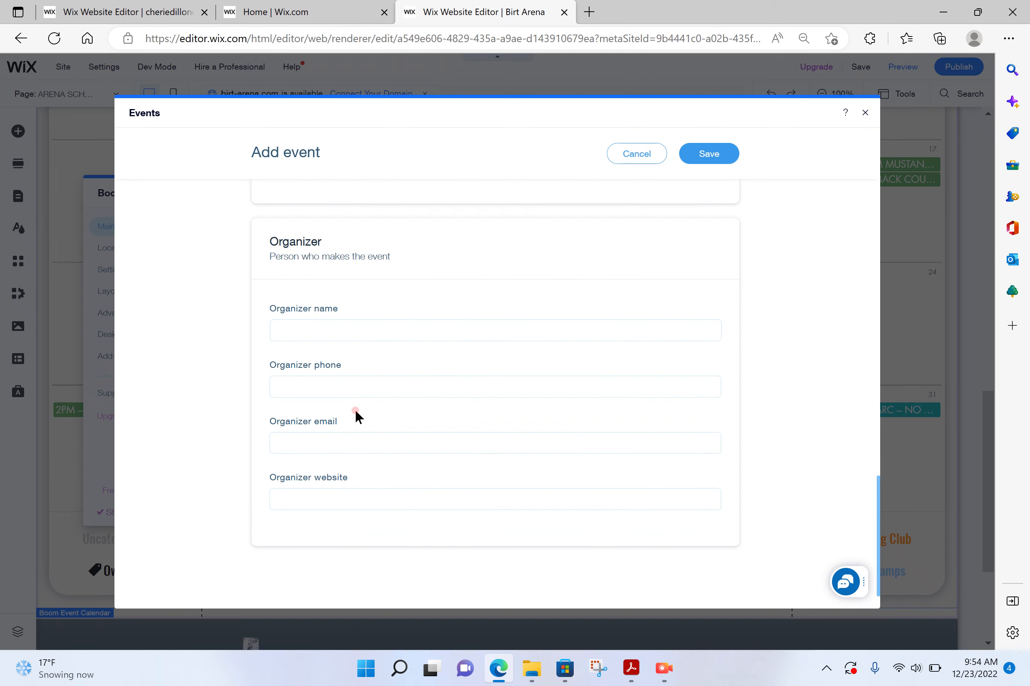
scroll(355, 409, "up", 6)
left_click(704, 161)
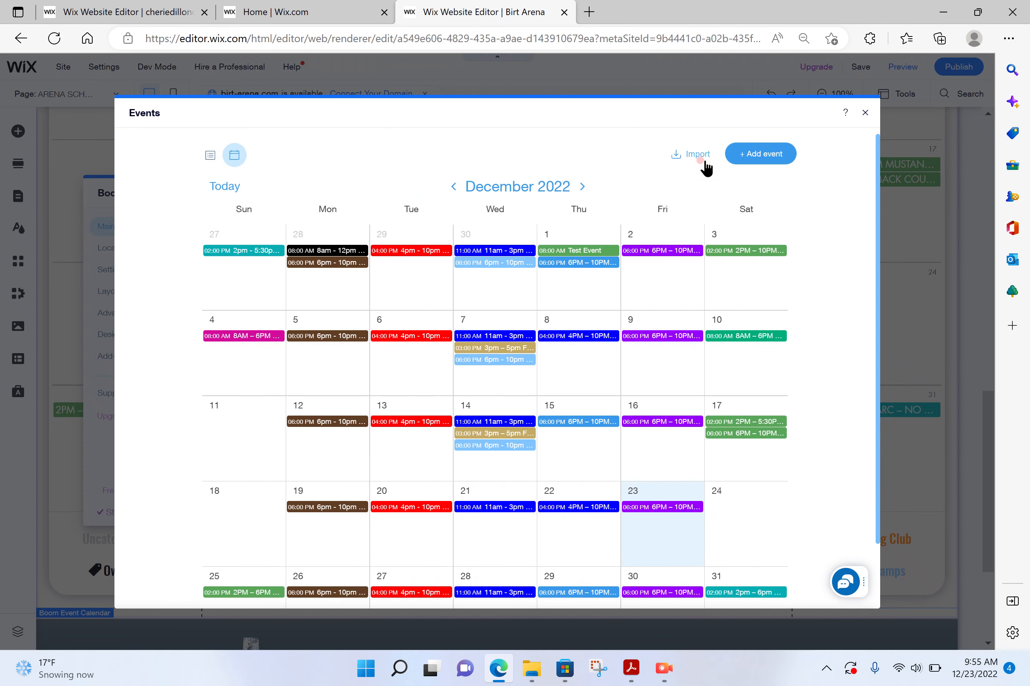
Step: Open the saved Test Event on December 1 for editing and cancel back to the calendar
left_click(569, 251)
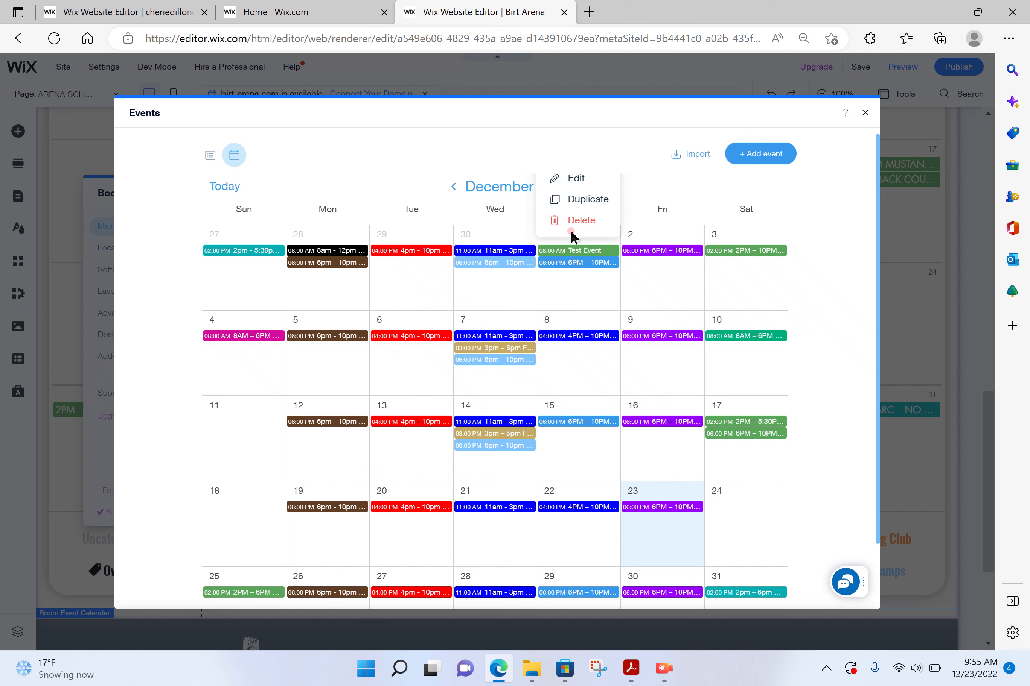
left_click(572, 177)
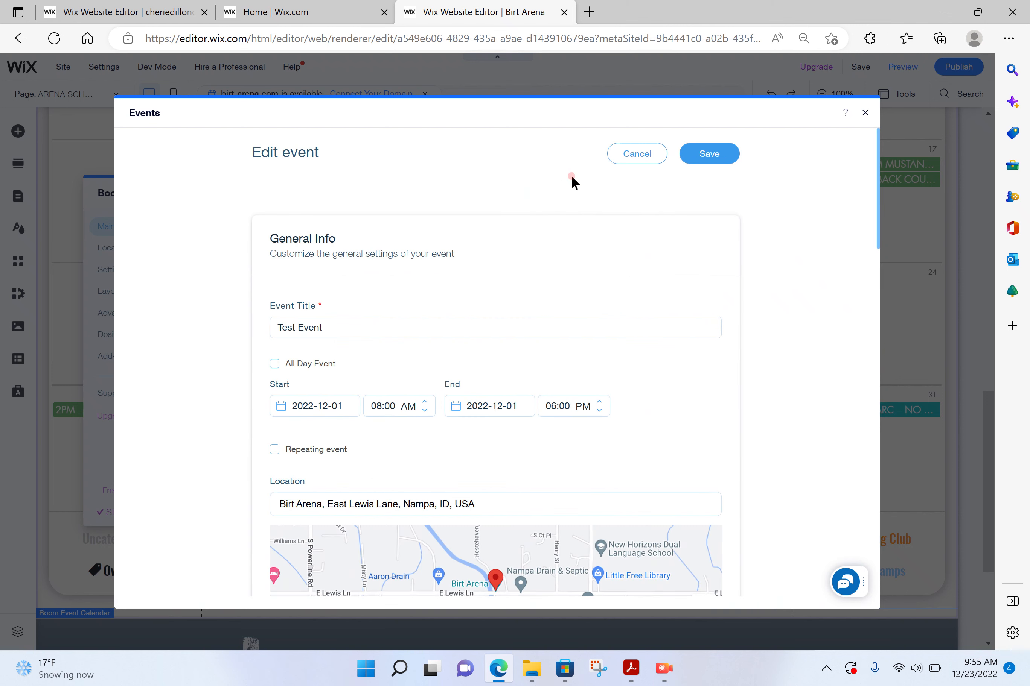
left_click(642, 153)
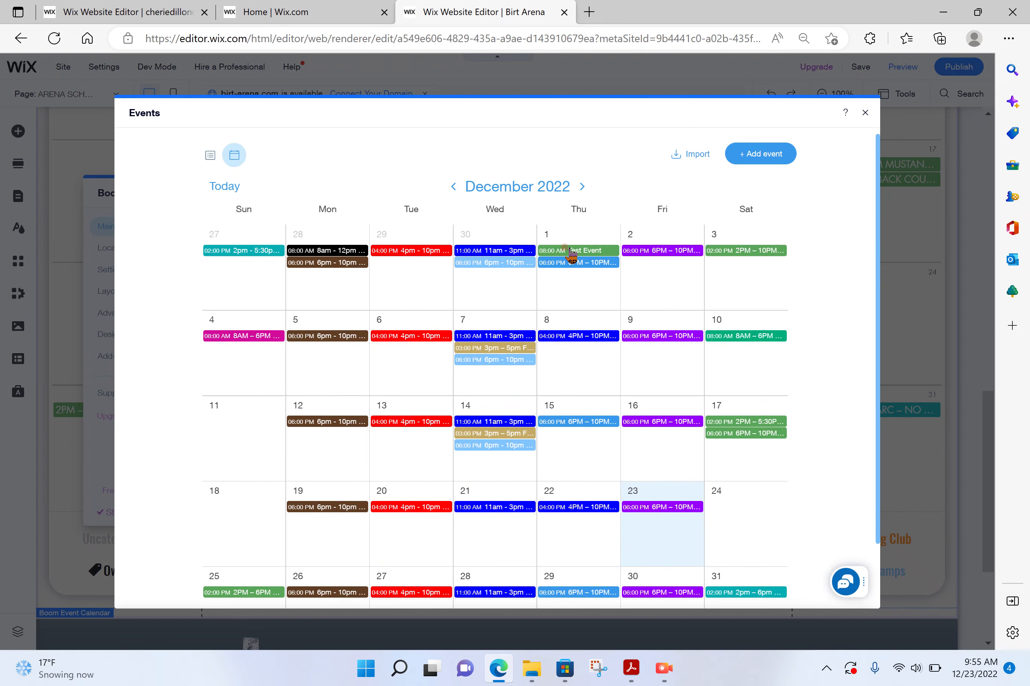
Step: Duplicate Test Event twice in the December 2022 calendar and place the copies on December 2 and December 3
left_click(570, 251)
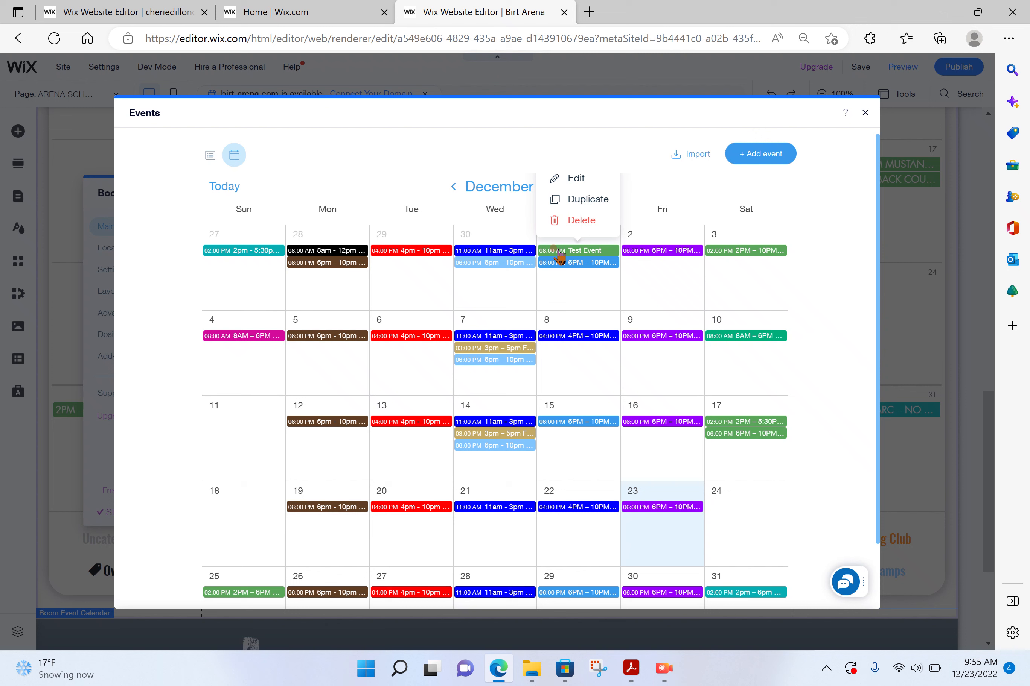
left_click(571, 199)
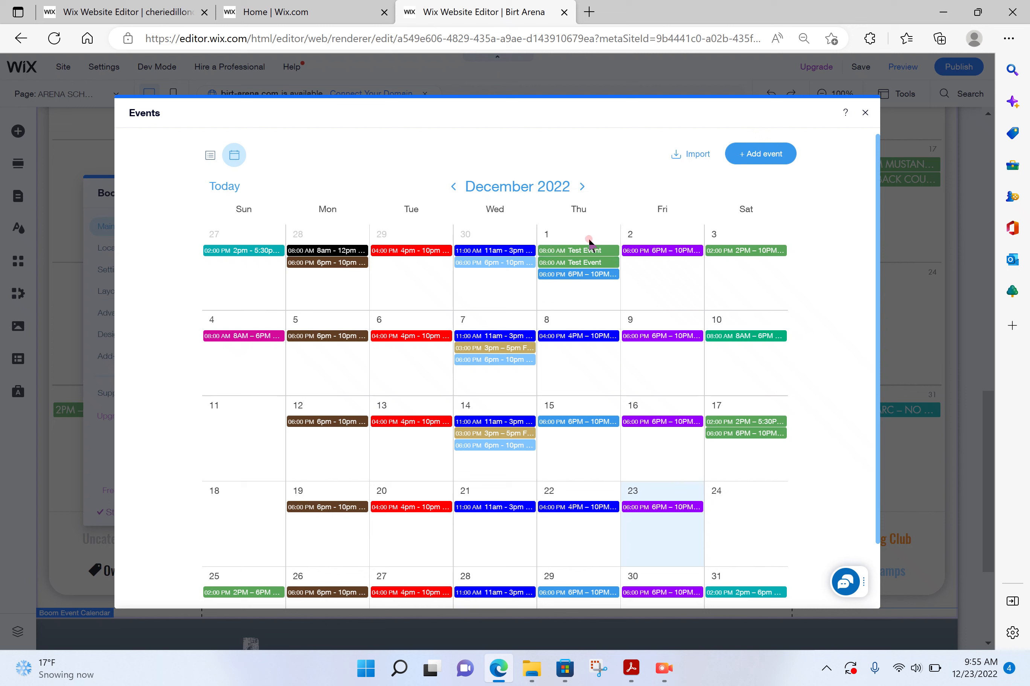
left_click_drag(592, 263, 665, 275)
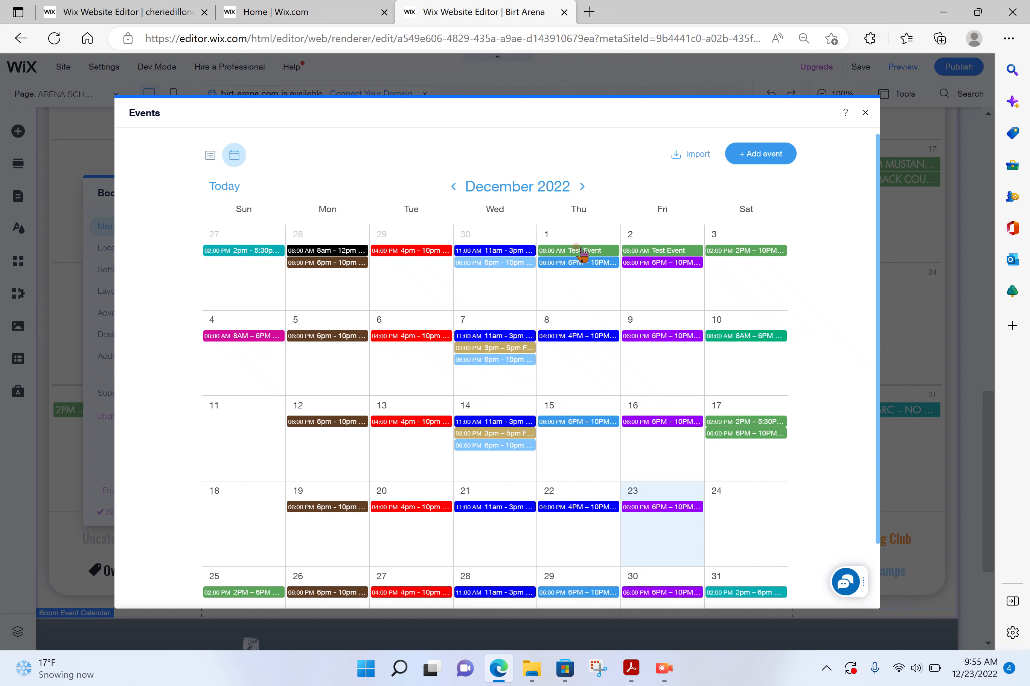
left_click(631, 248)
left_click(656, 197)
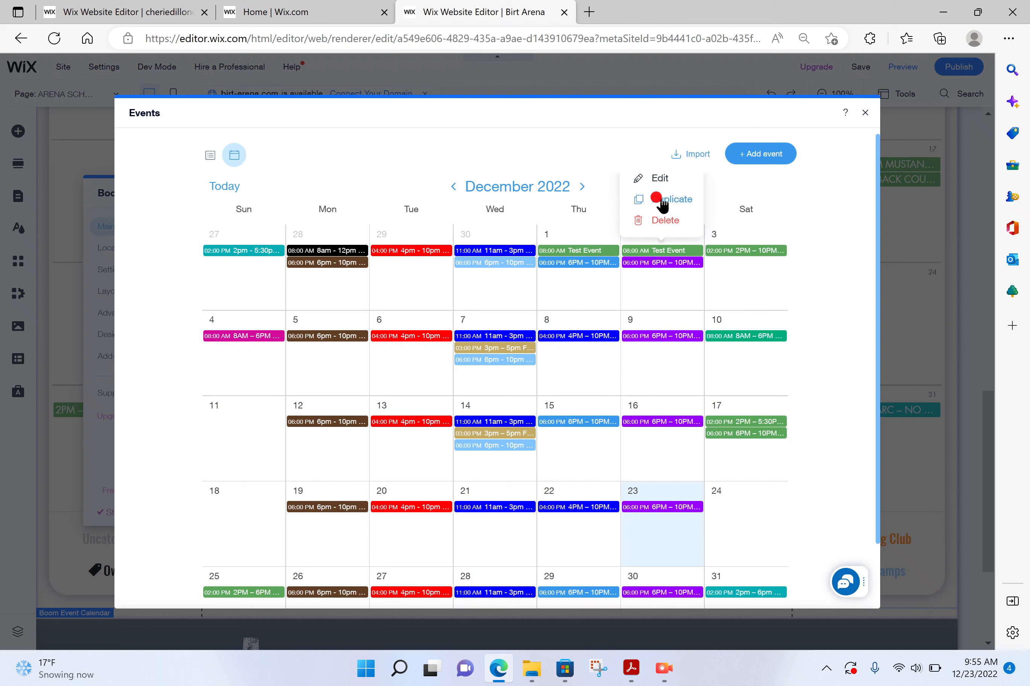
left_click_drag(650, 273, 744, 267)
Step: Delete the Test Event entries on December 3, December 2 and December 1
left_click(740, 251)
left_click(748, 222)
left_click(625, 415)
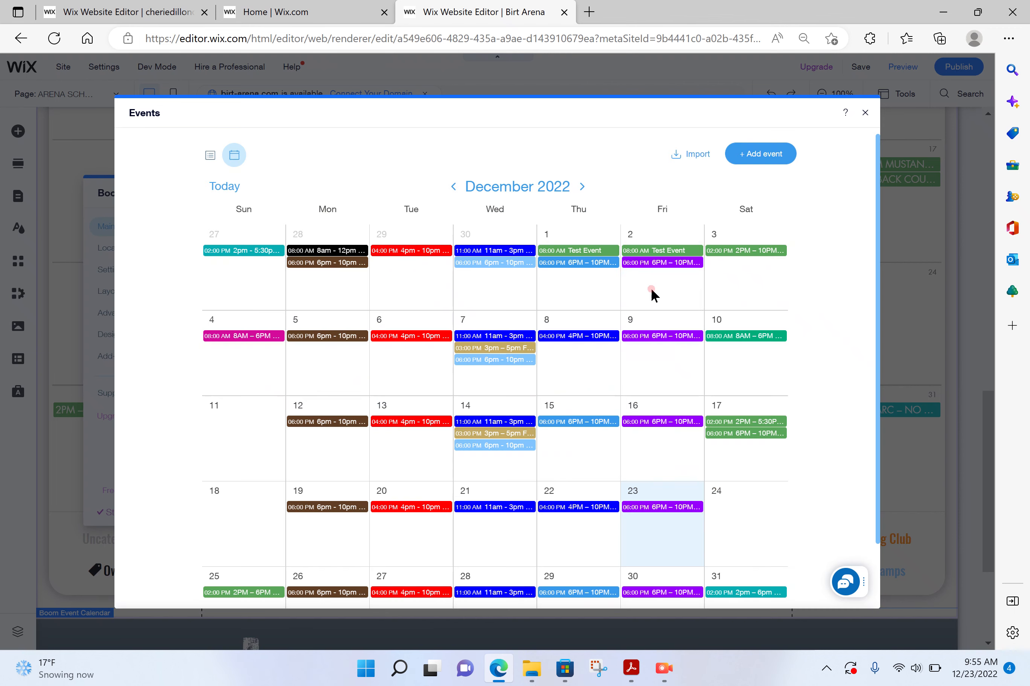
left_click(665, 251)
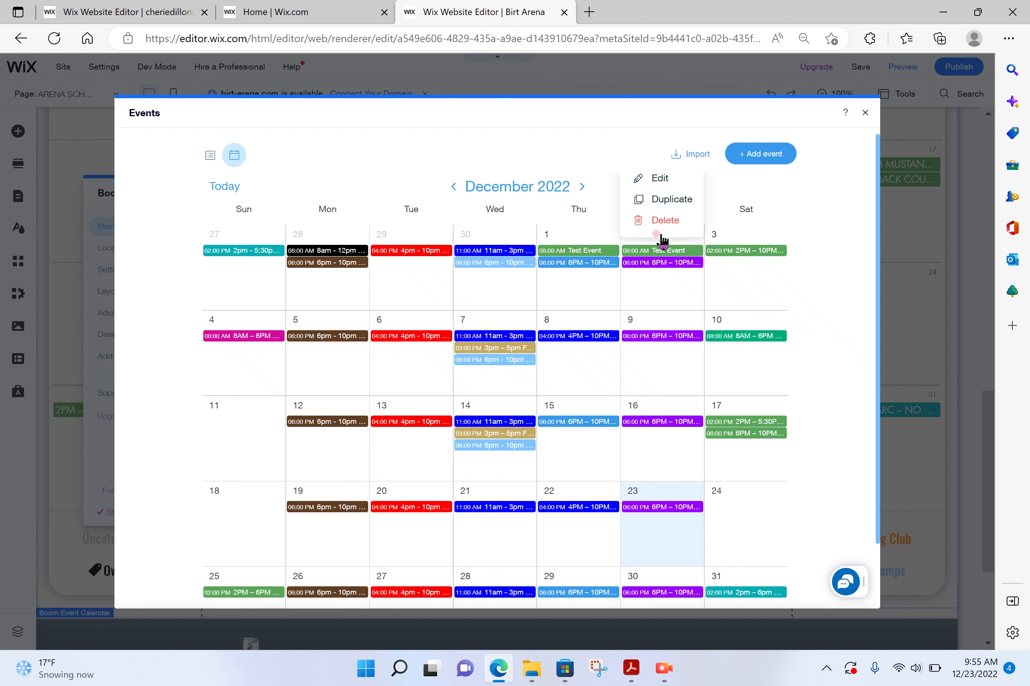
left_click(662, 226)
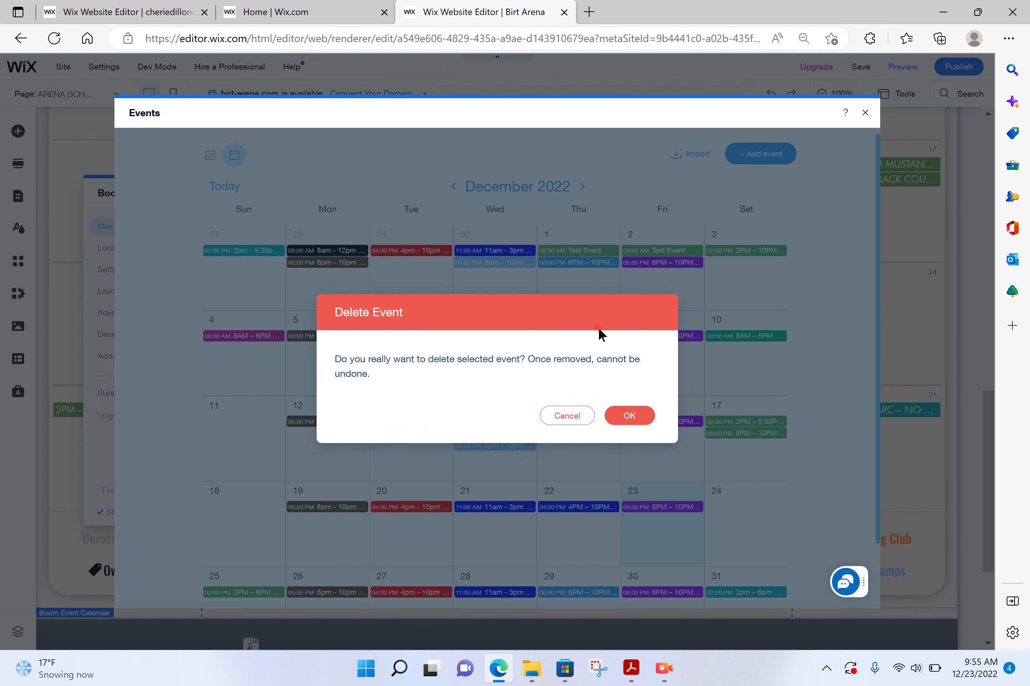
left_click(614, 420)
left_click(582, 251)
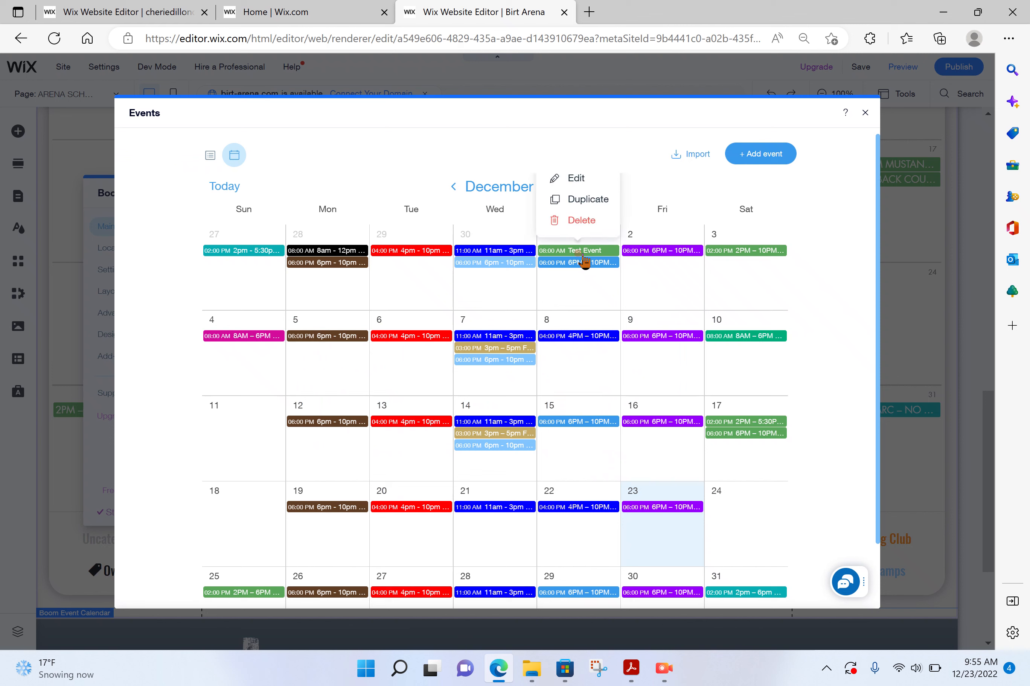
left_click(580, 229)
left_click(618, 414)
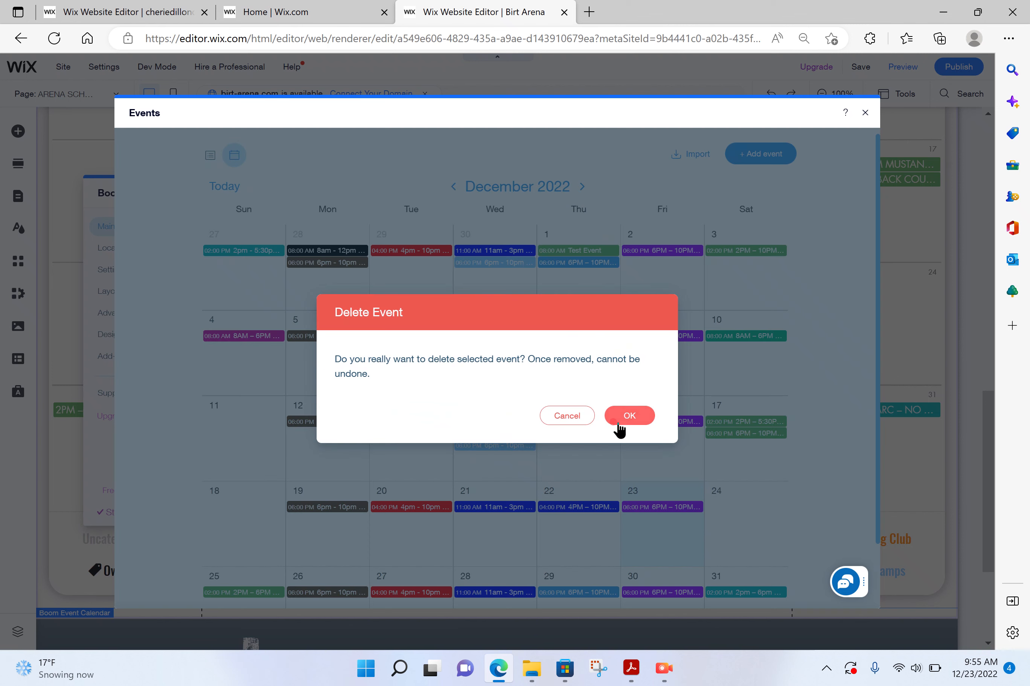
left_click(620, 419)
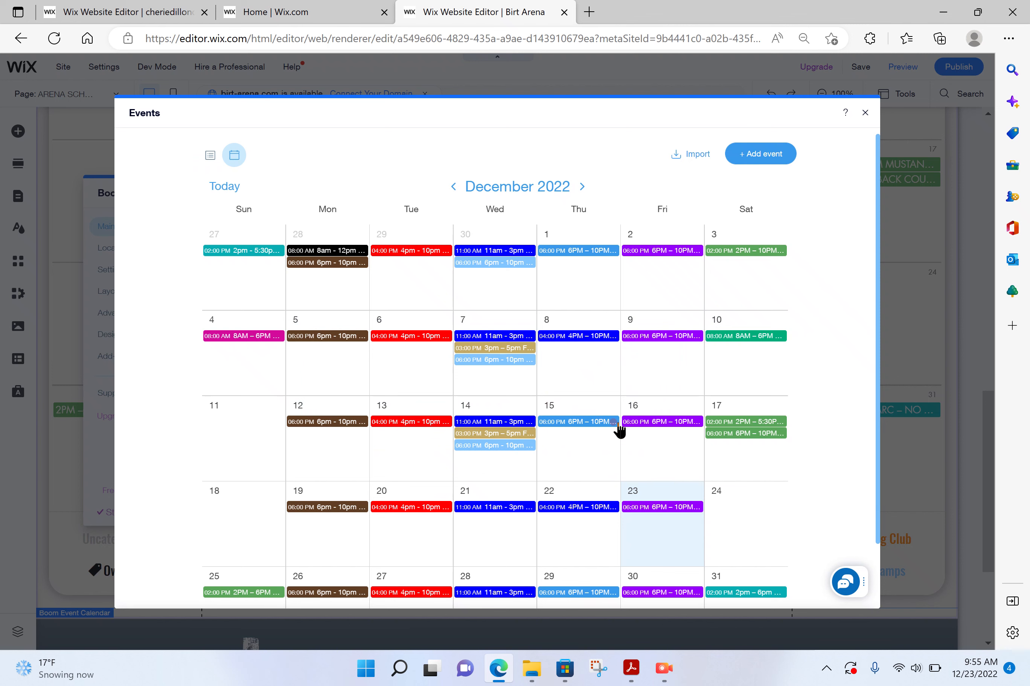
Step: Review the upcoming and complete event lists, return to the calendar view, and close the events manager
left_click(209, 155)
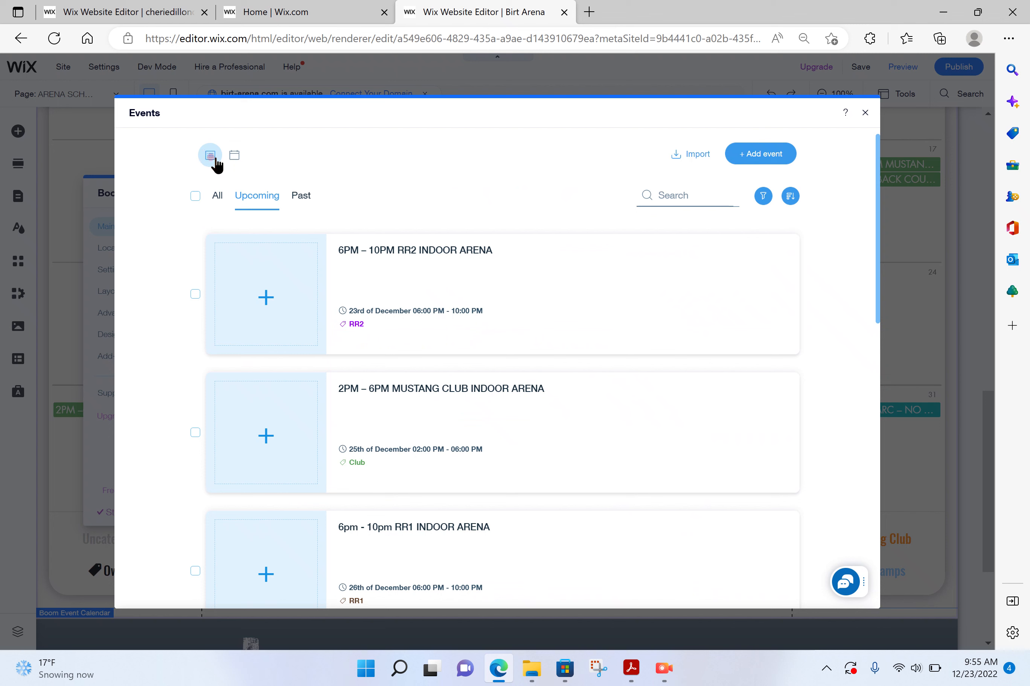
left_click(301, 207)
scroll(482, 408, "down", 3)
scroll(483, 409, "down", 14)
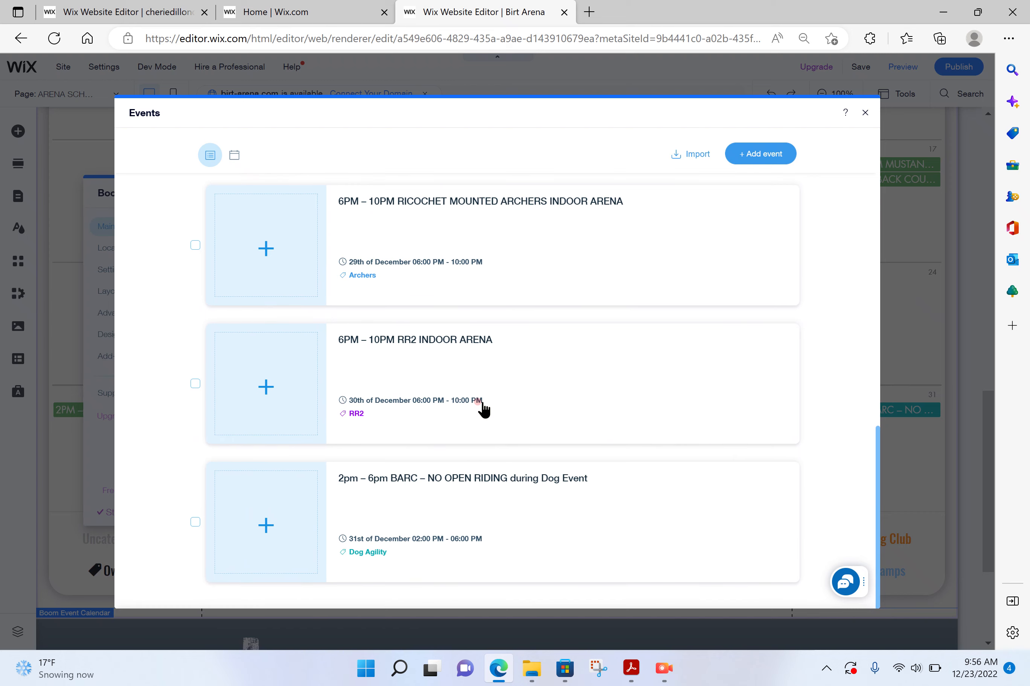
scroll(482, 408, "up", 15)
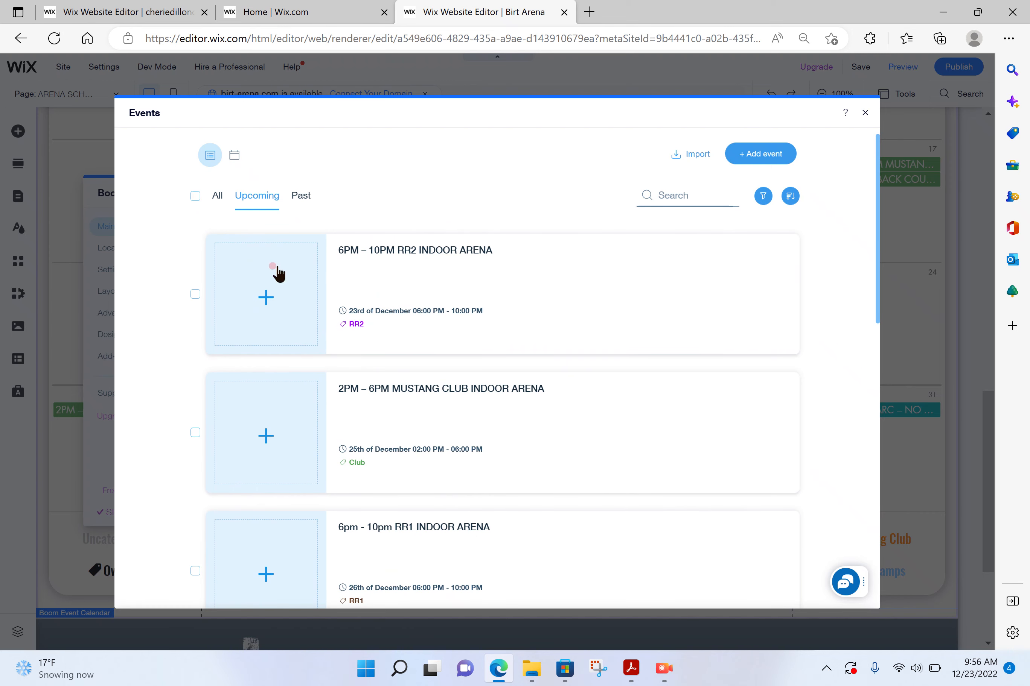
left_click(217, 196)
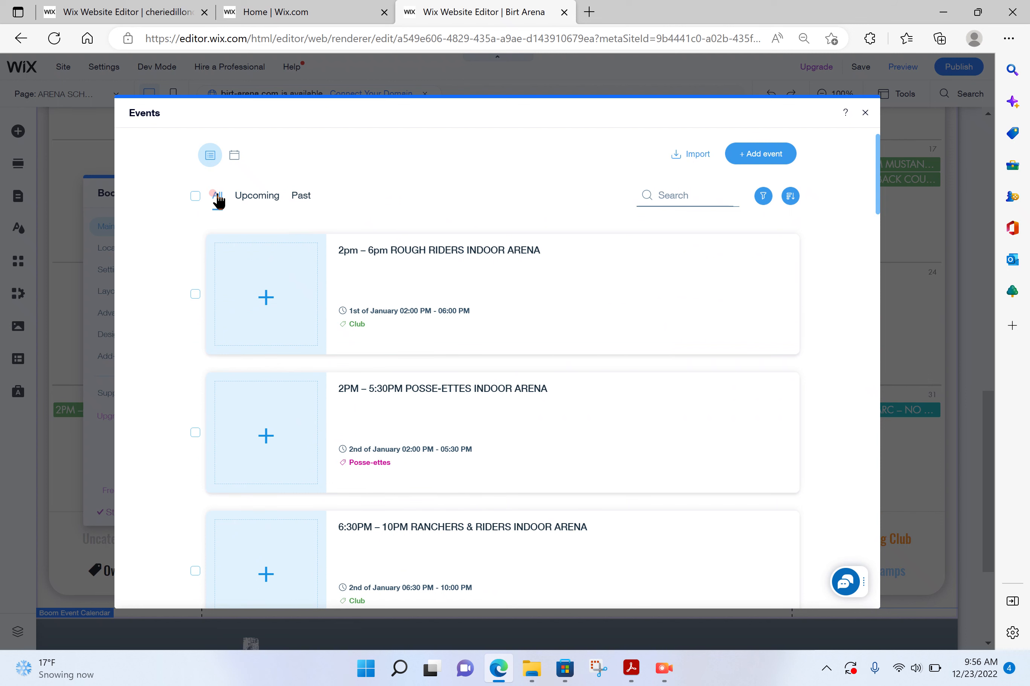
left_click(235, 156)
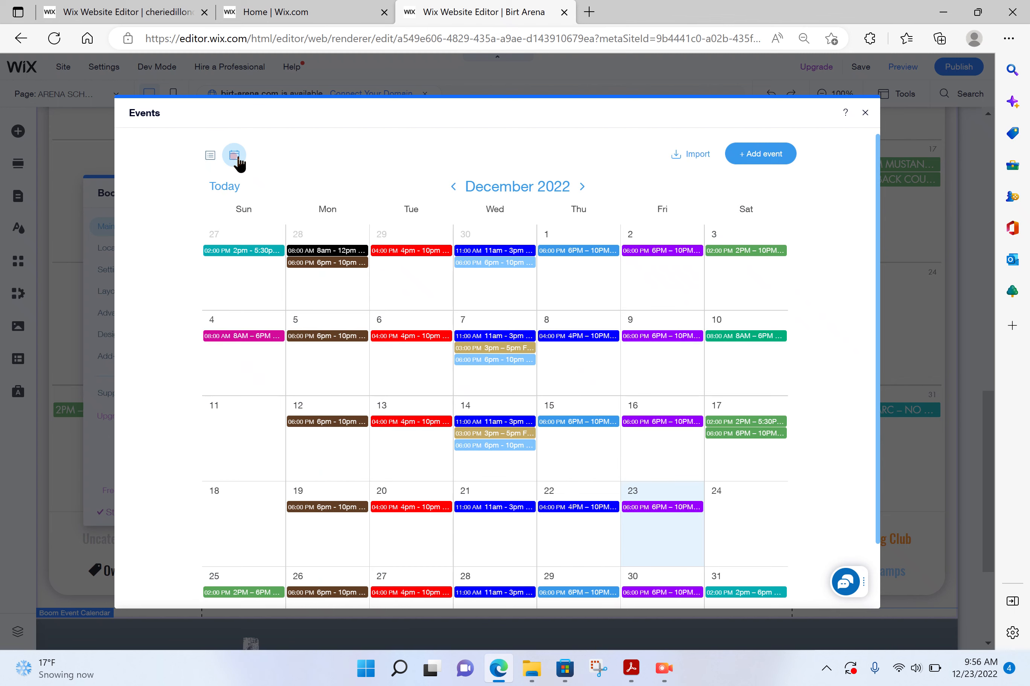
left_click(847, 149)
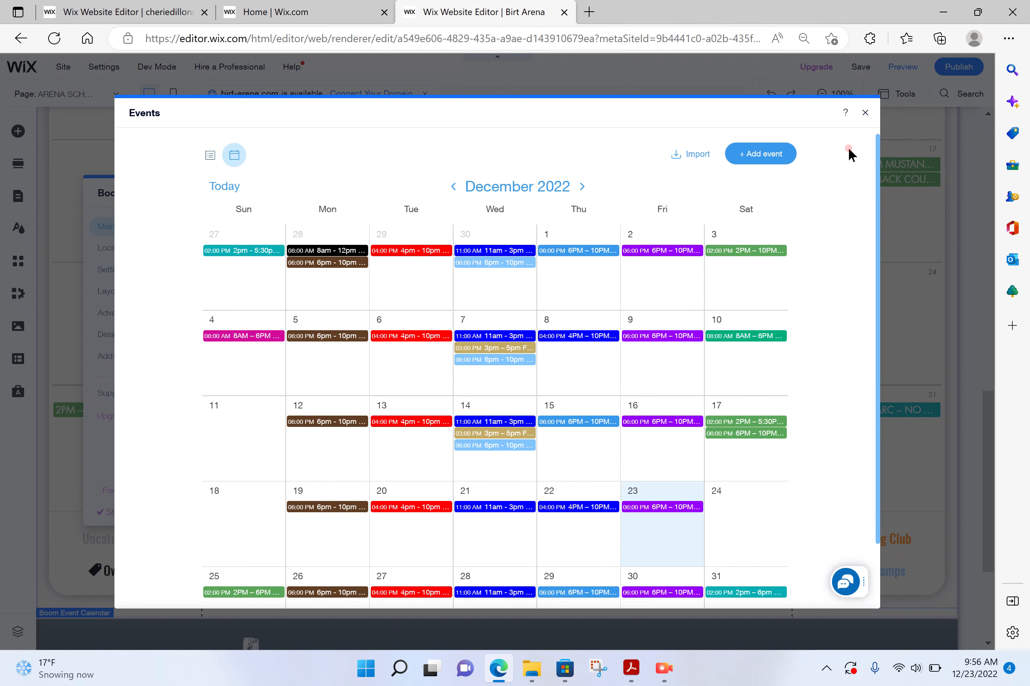
left_click(862, 113)
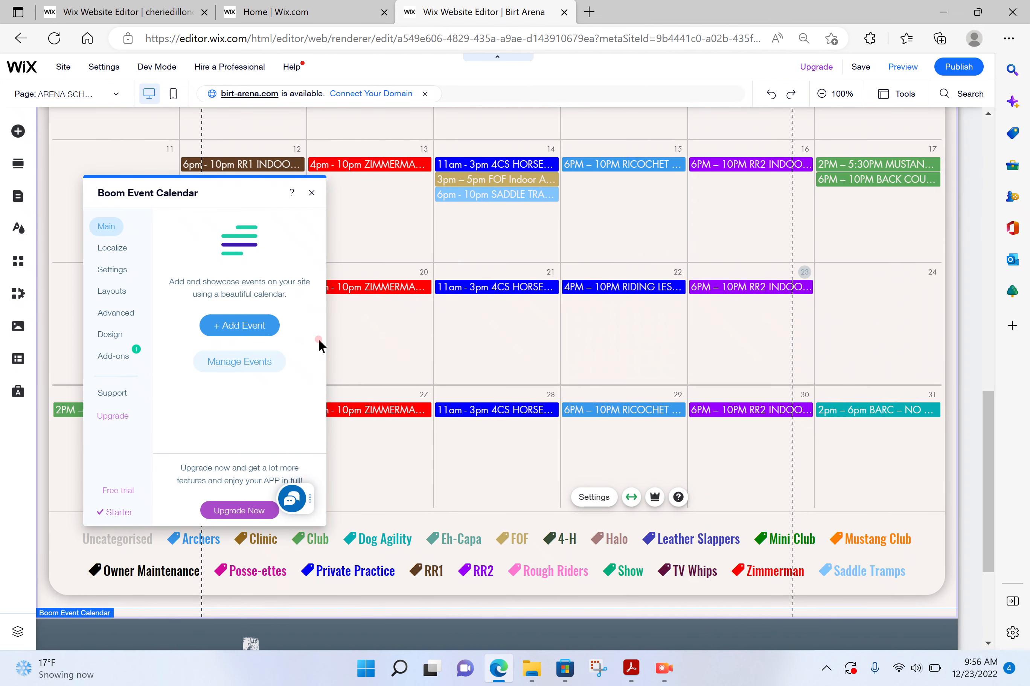
Step: Review the Localize and Settings options of Boom Event Calendar, including header alignment and how event details are shown
left_click(112, 249)
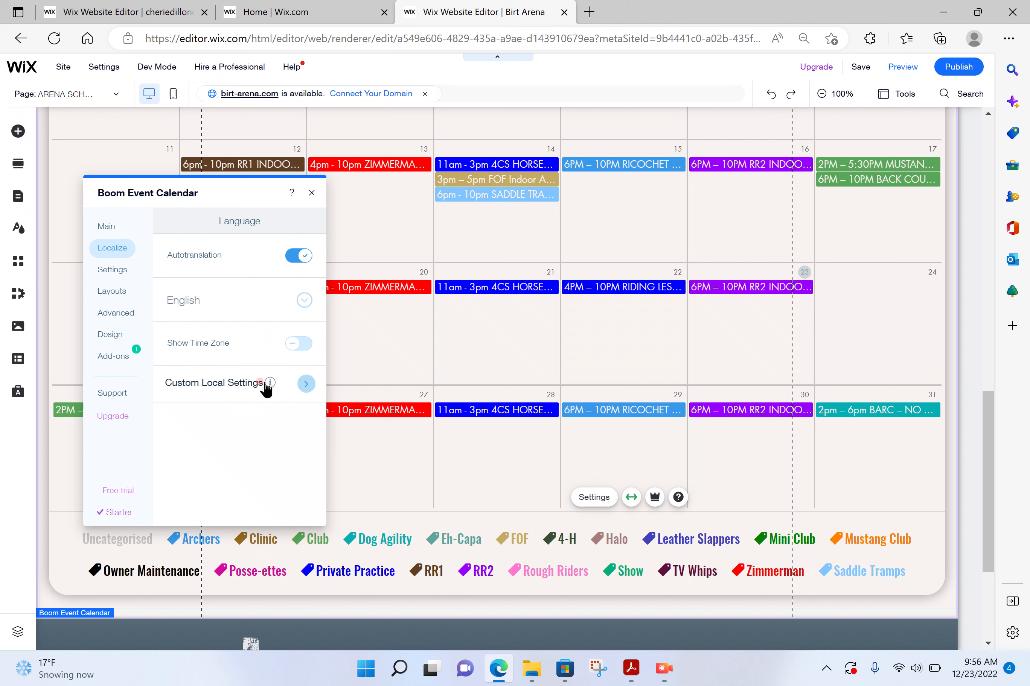
left_click(109, 271)
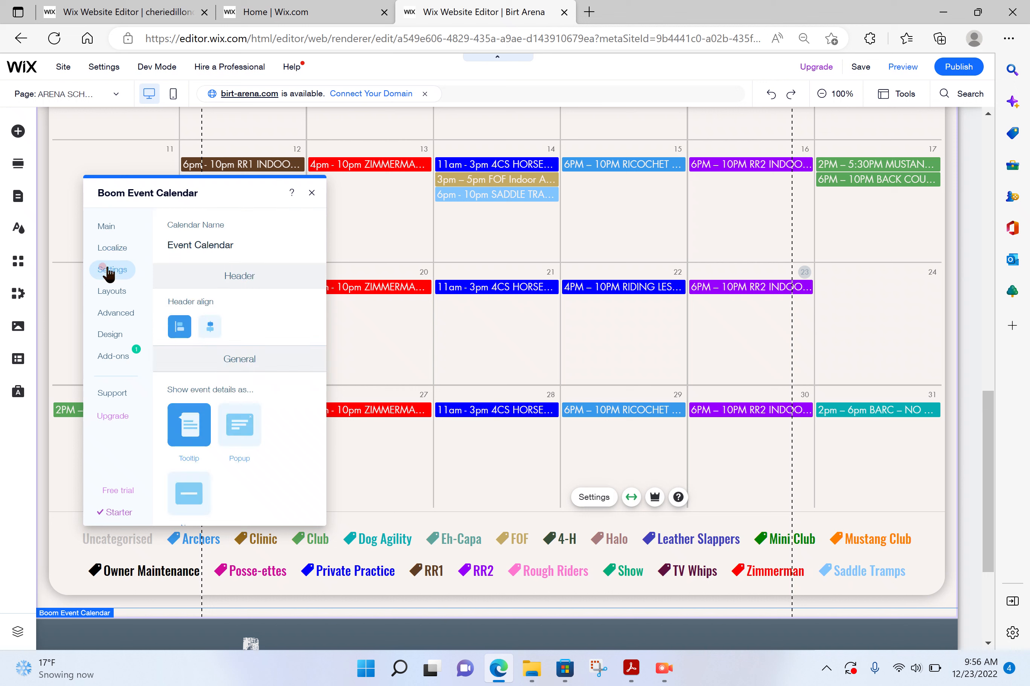
scroll(302, 384, "down", 2)
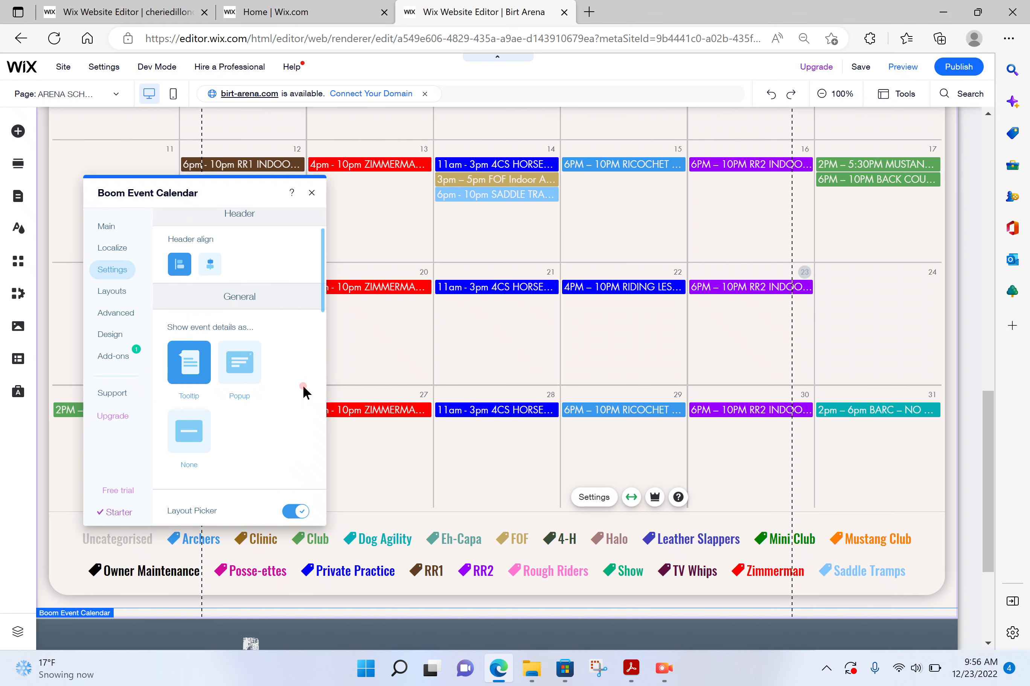
scroll(302, 385, "up", 2)
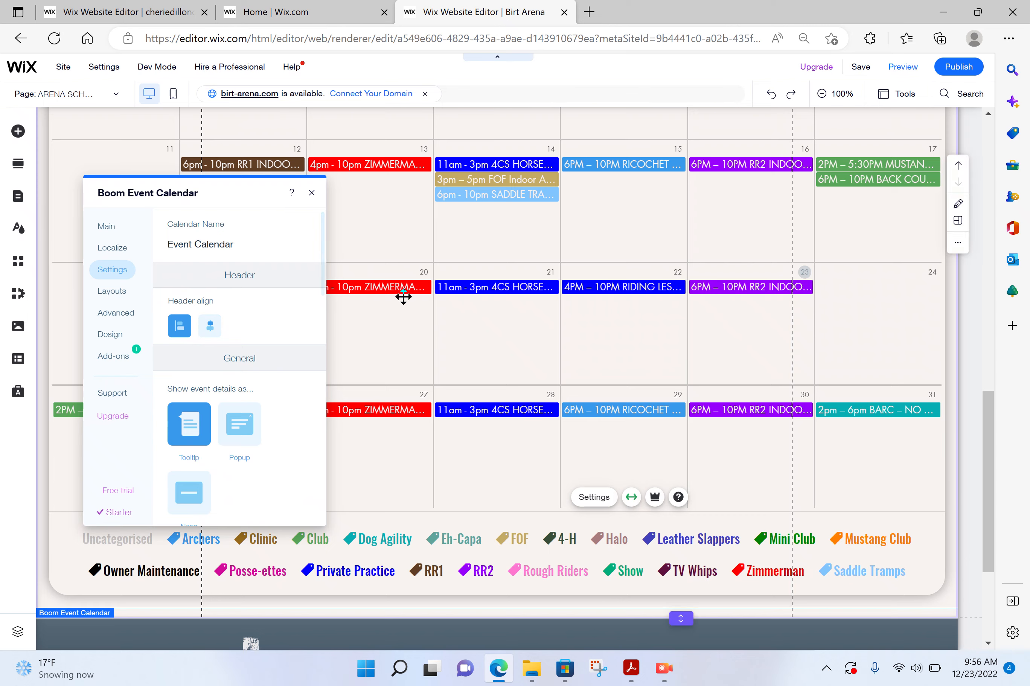
scroll(403, 294, "up", 5)
scroll(403, 297, "up", 2)
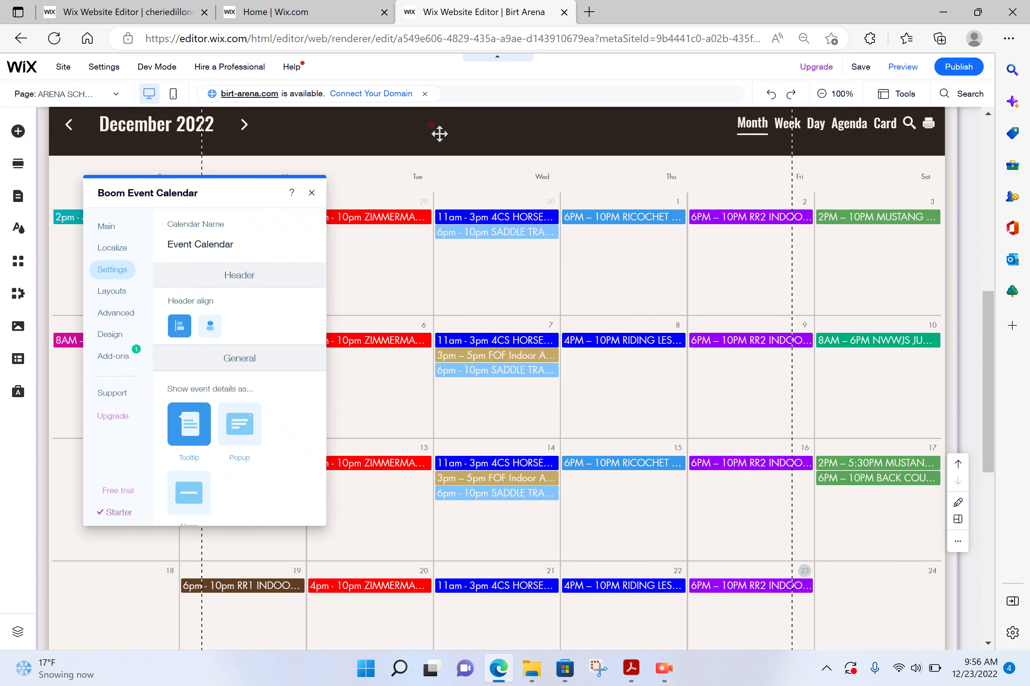
scroll(290, 397, "down", 1)
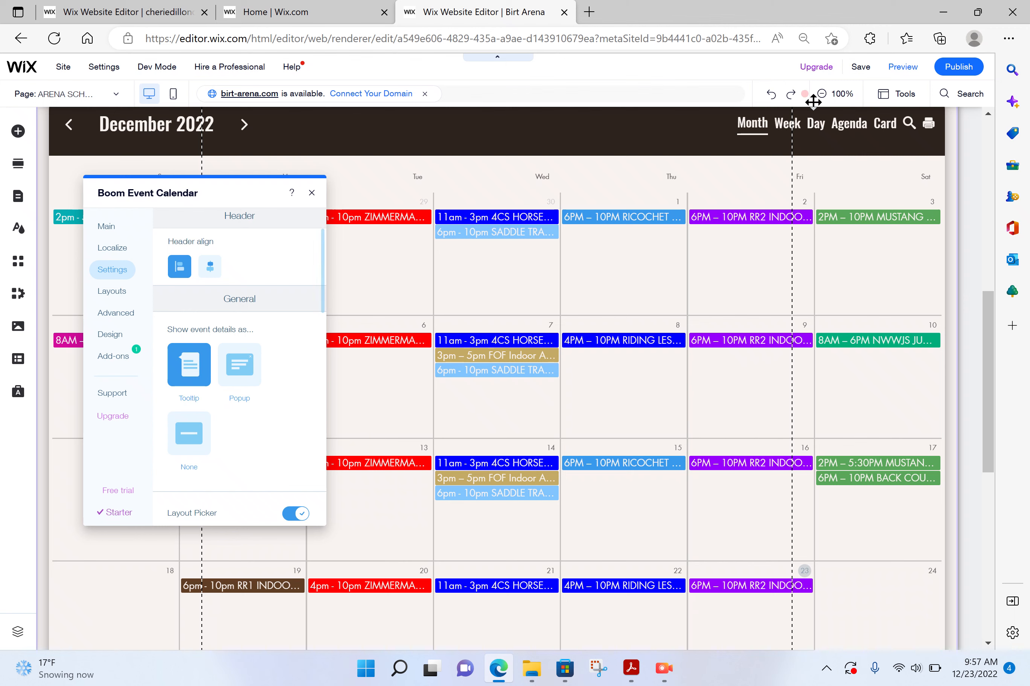
Step: Preview the site, check the detail tooltips of the December 8, 6, 15 and 16 events, and return to the editor
left_click(904, 68)
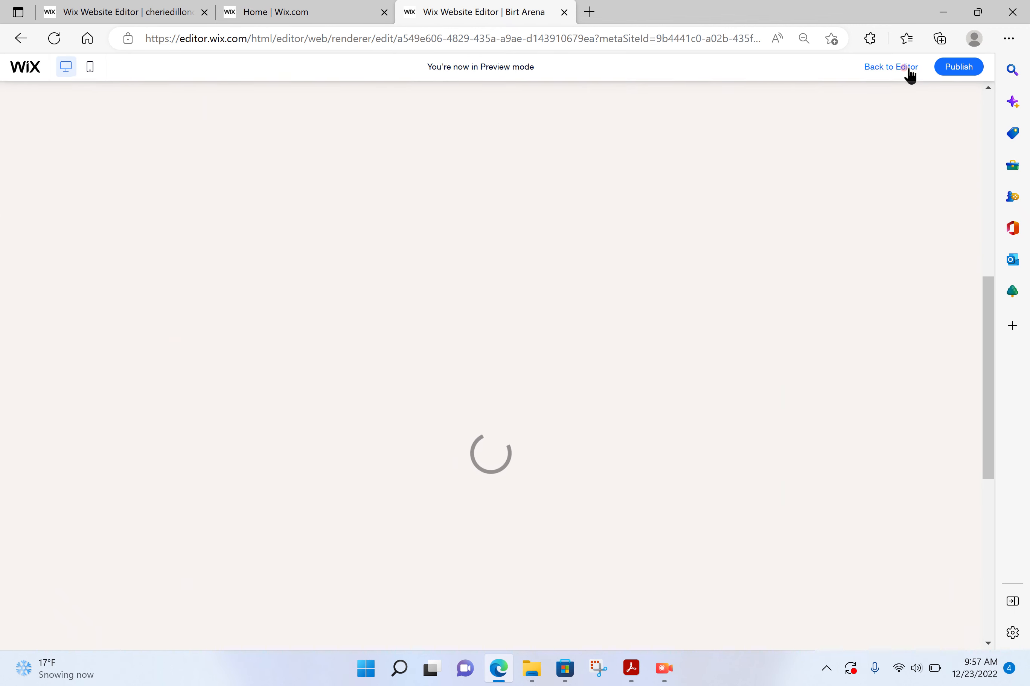
left_click(631, 326)
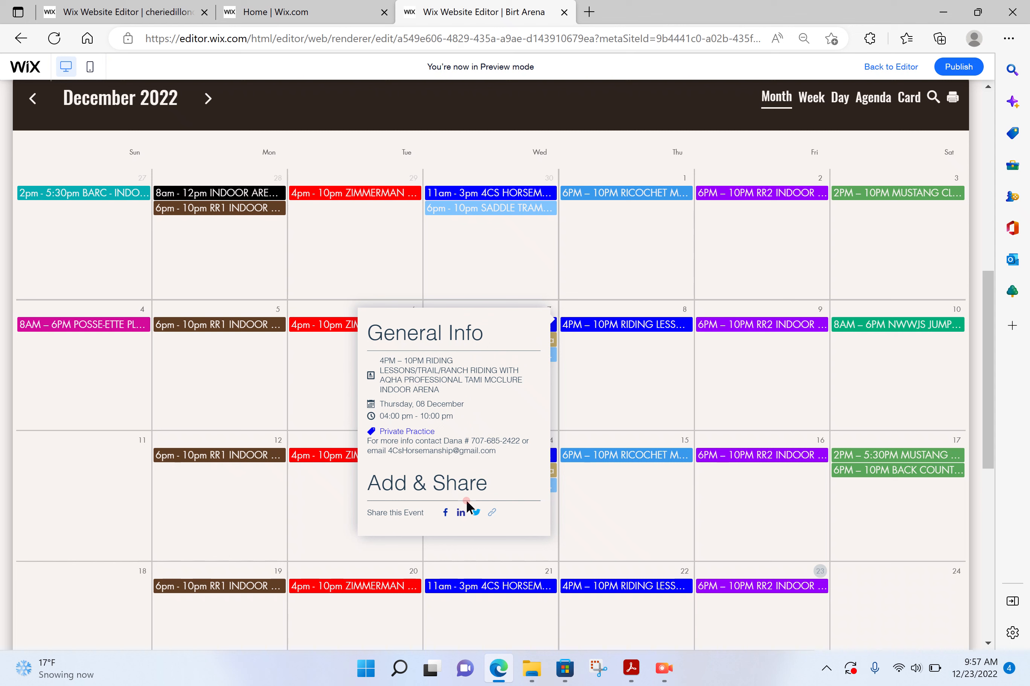
left_click(632, 327)
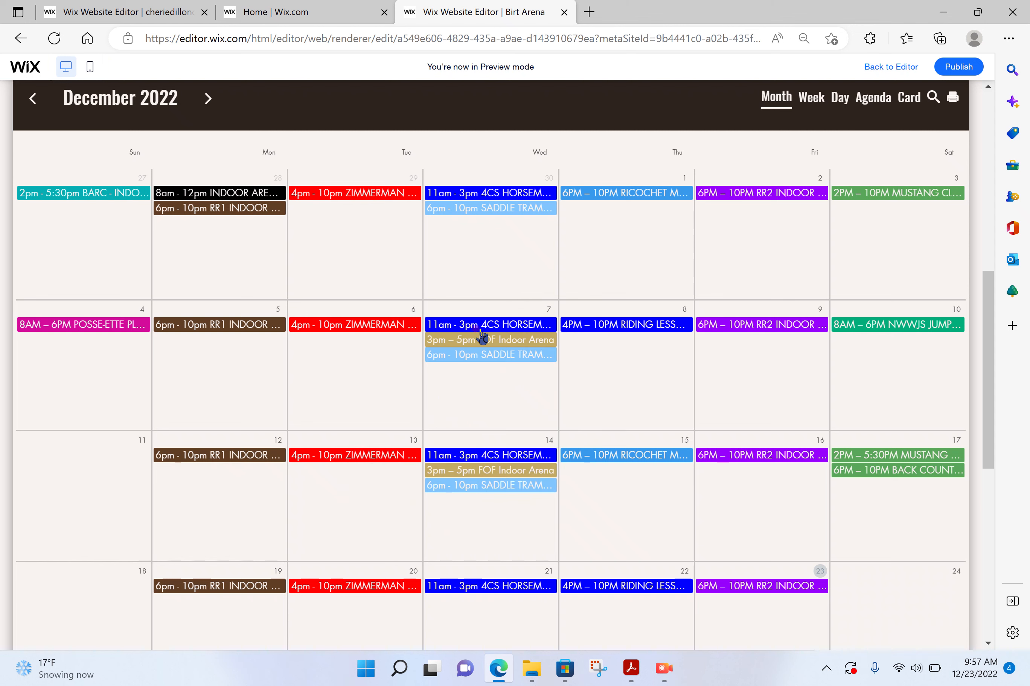
left_click(367, 330)
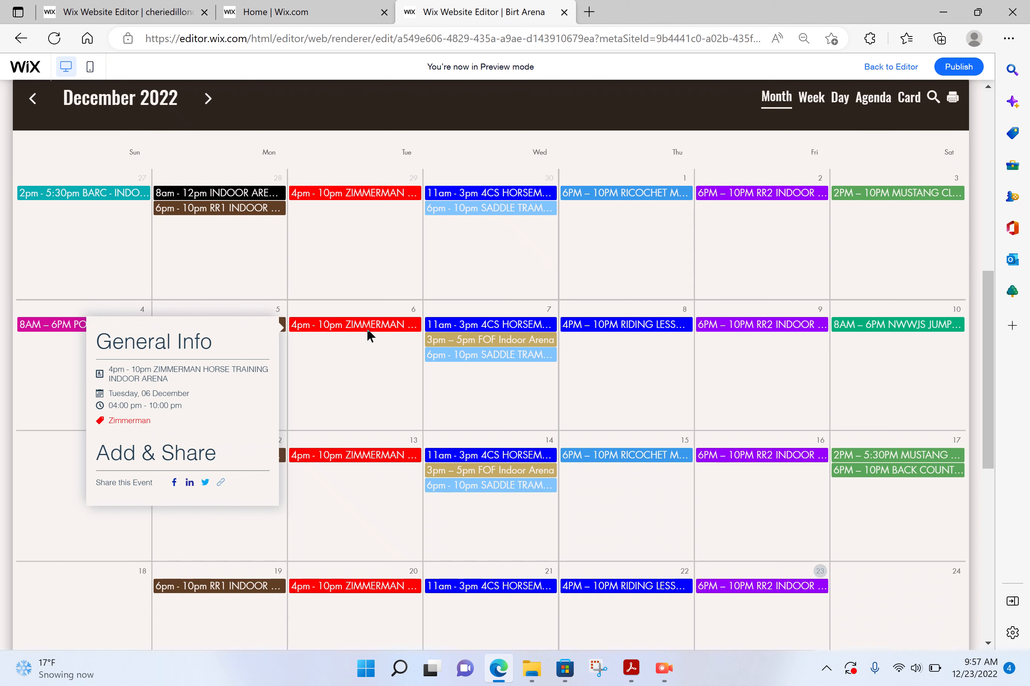
left_click(91, 381)
left_click(361, 457)
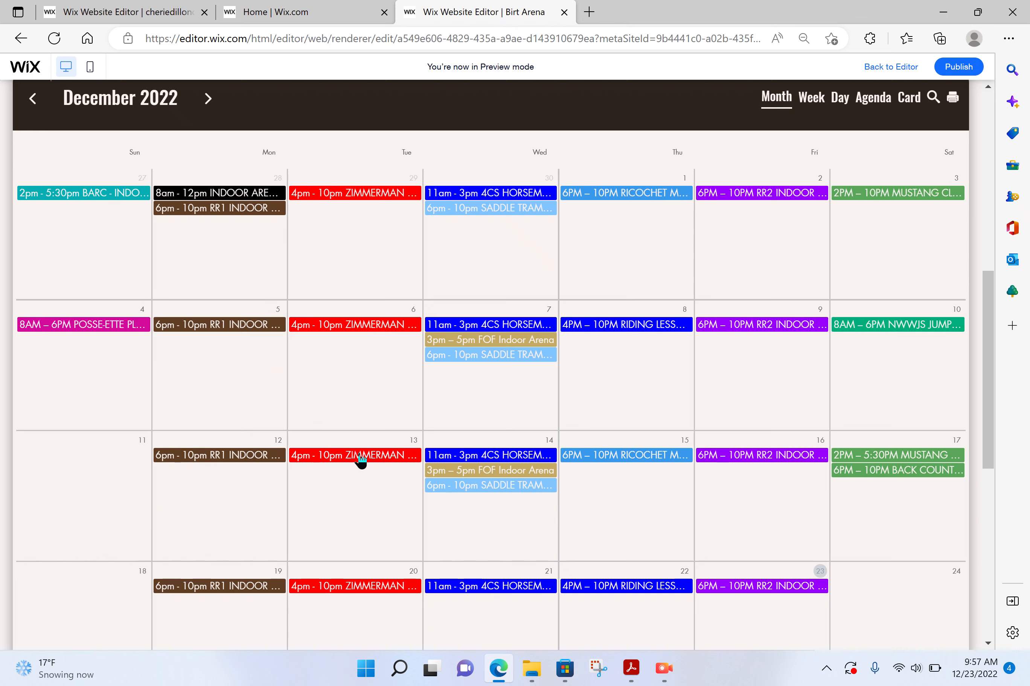
left_click(647, 457)
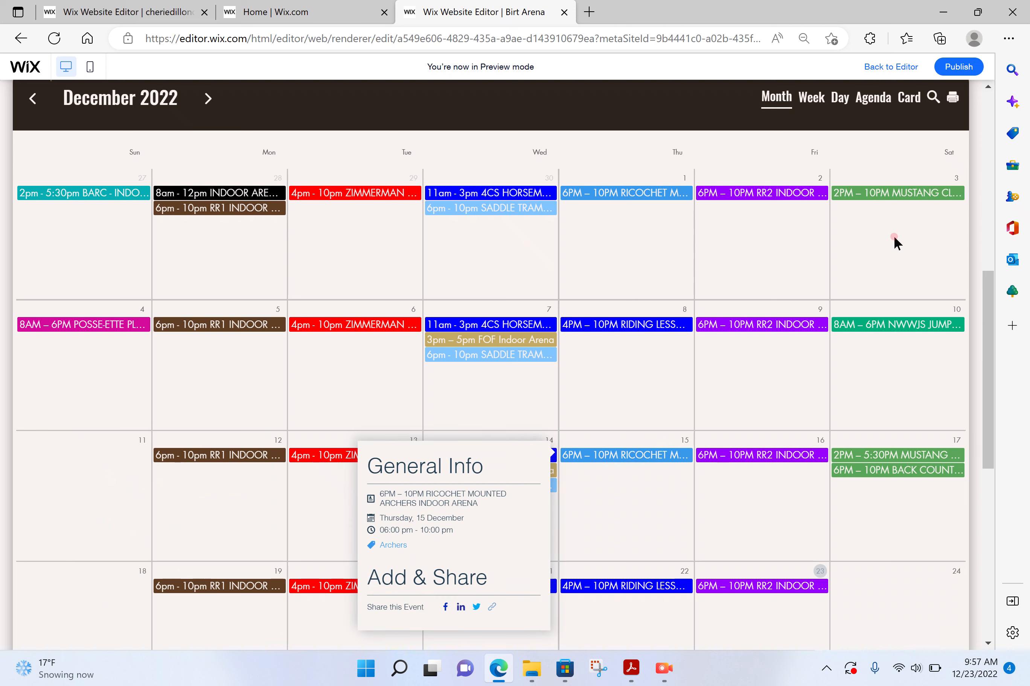
left_click(722, 459)
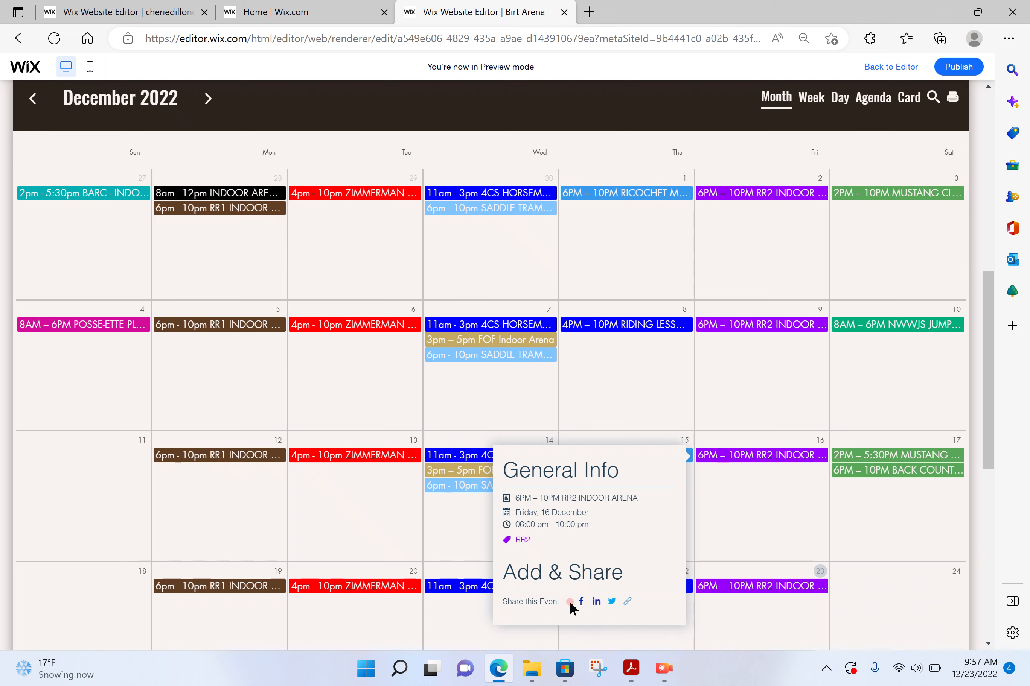
left_click(626, 408)
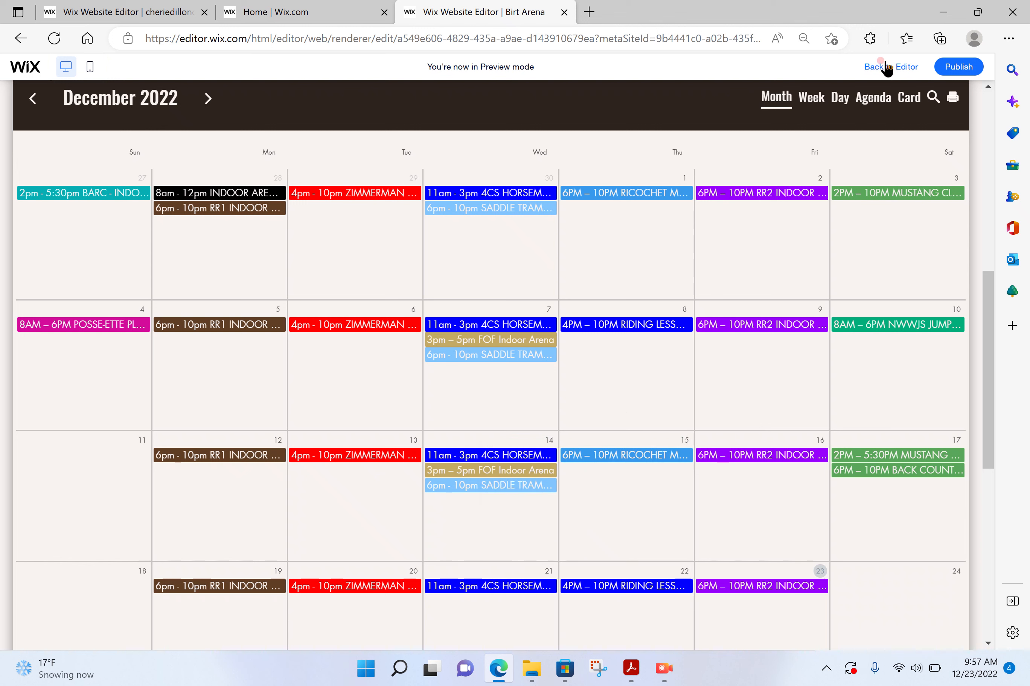
left_click(877, 65)
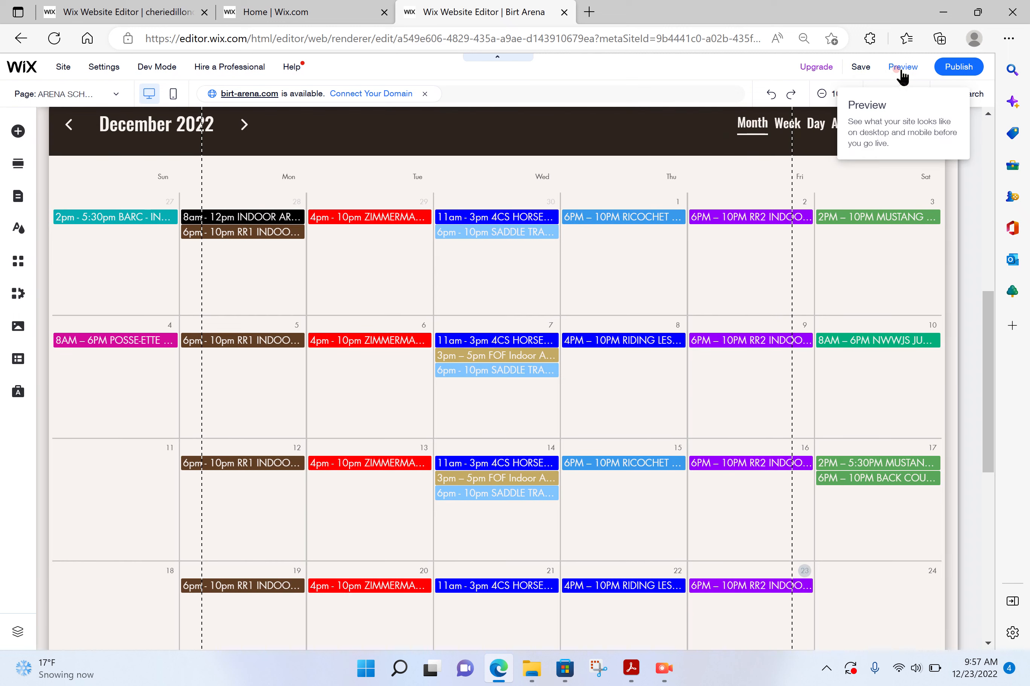
Step: Preview the Arena Schedule page again and show the calendar in week view
left_click(897, 69)
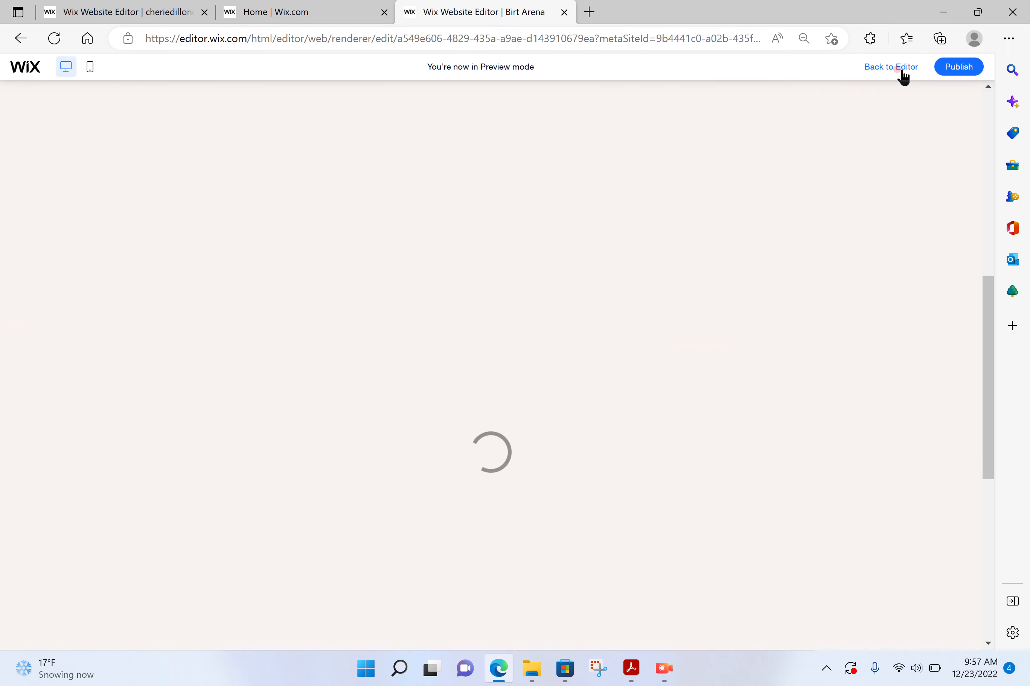
scroll(794, 202, "up", 2)
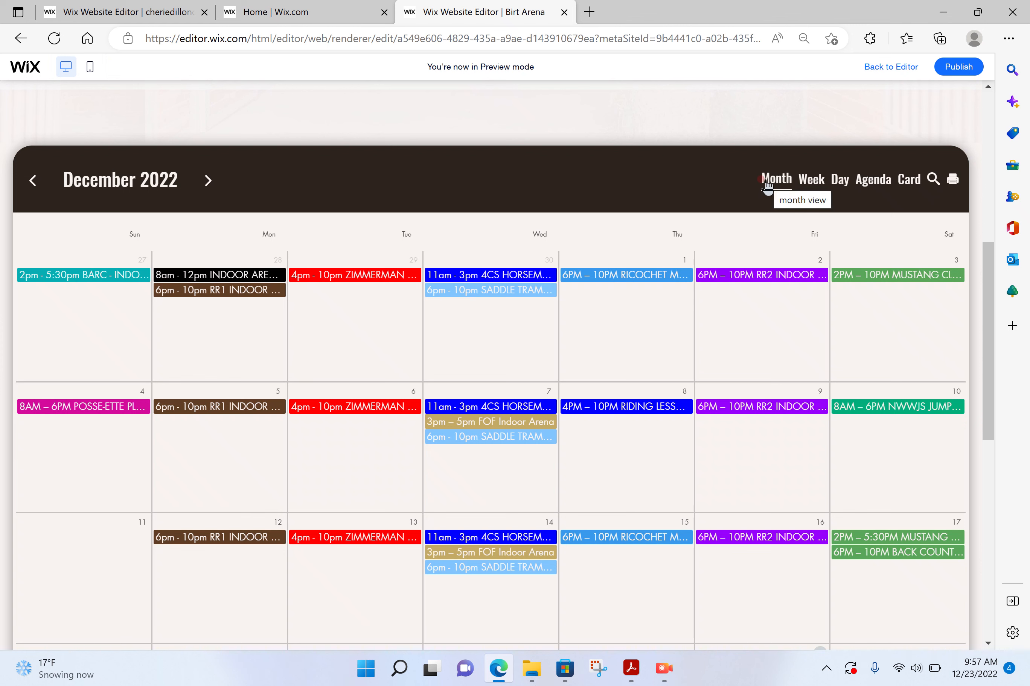
left_click(815, 191)
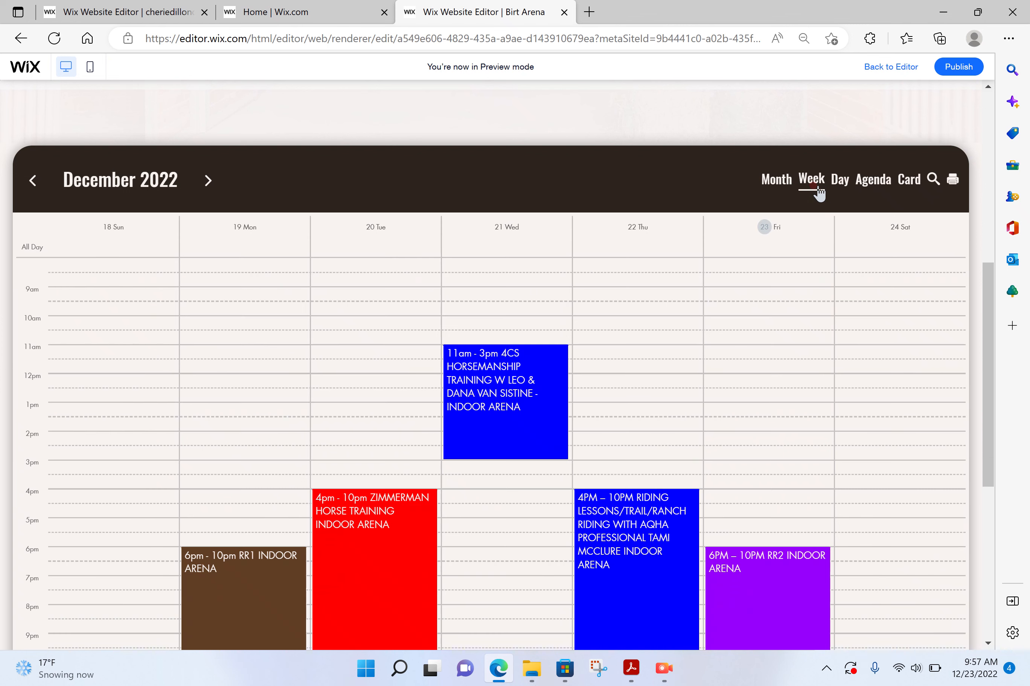
Step: Look over the current week's events and show the day view for December 23, examining its full schedule
scroll(608, 351, "down", 3)
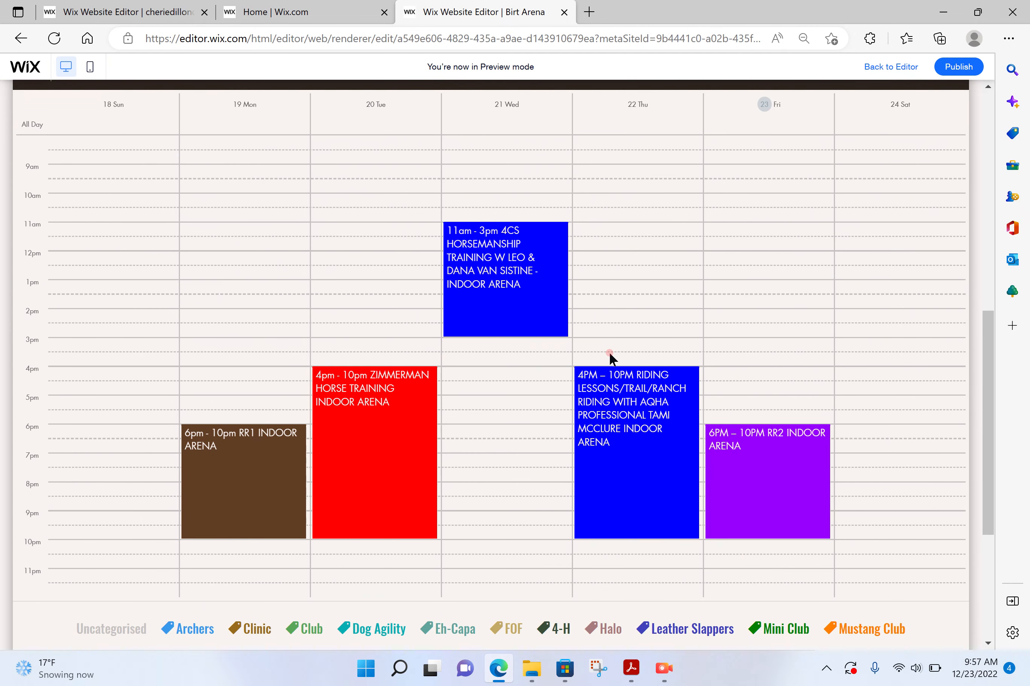
scroll(610, 354, "up", 2)
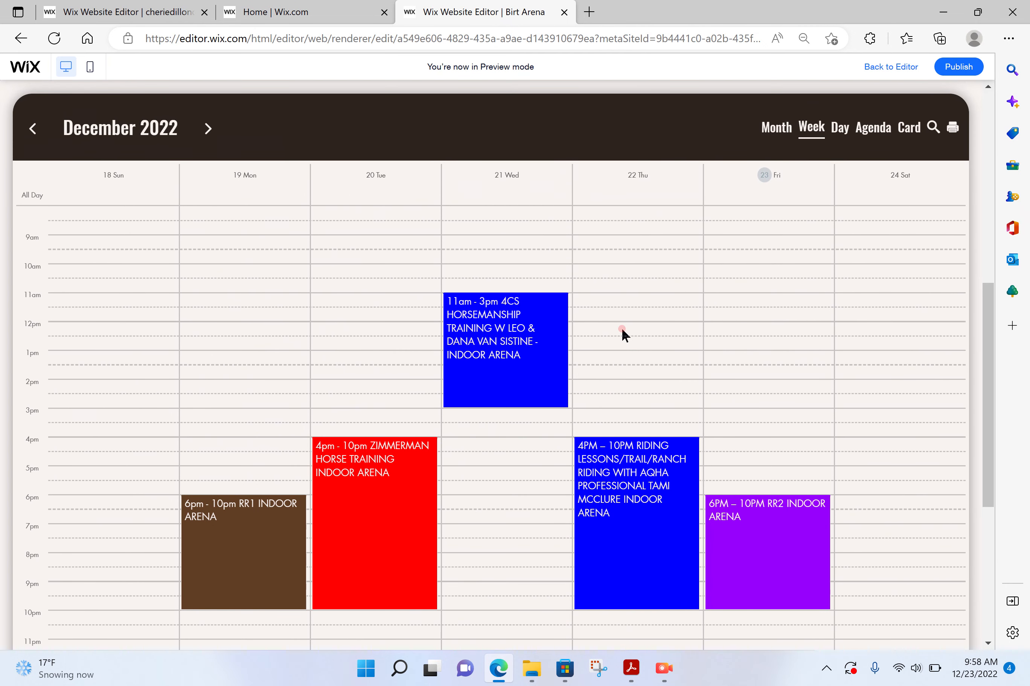
left_click(839, 130)
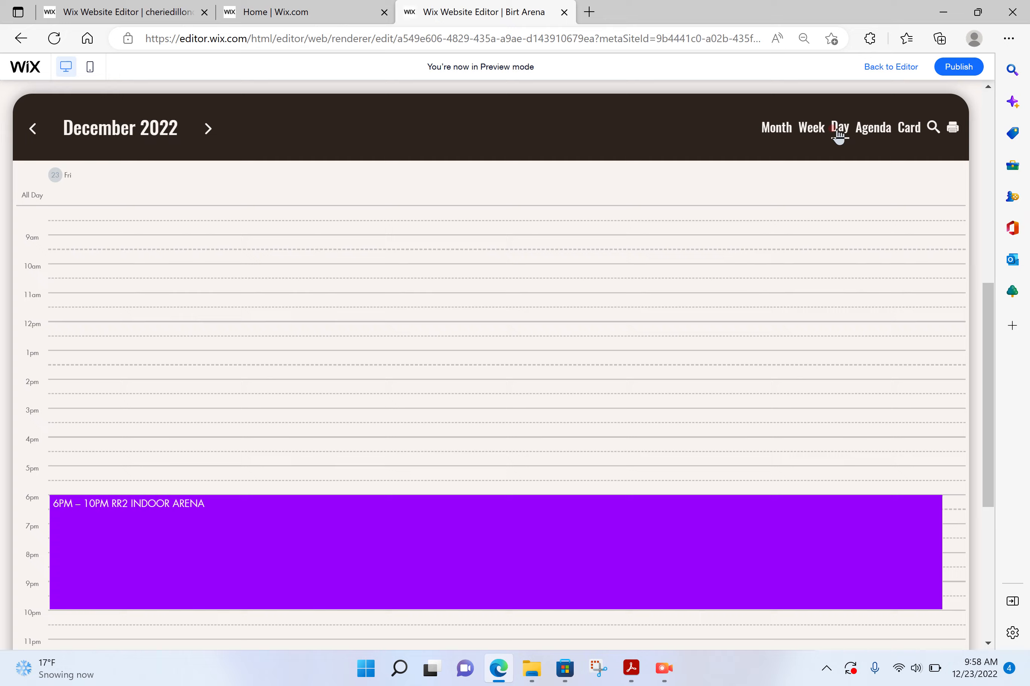
scroll(540, 338, "down", 4)
scroll(541, 337, "up", 4)
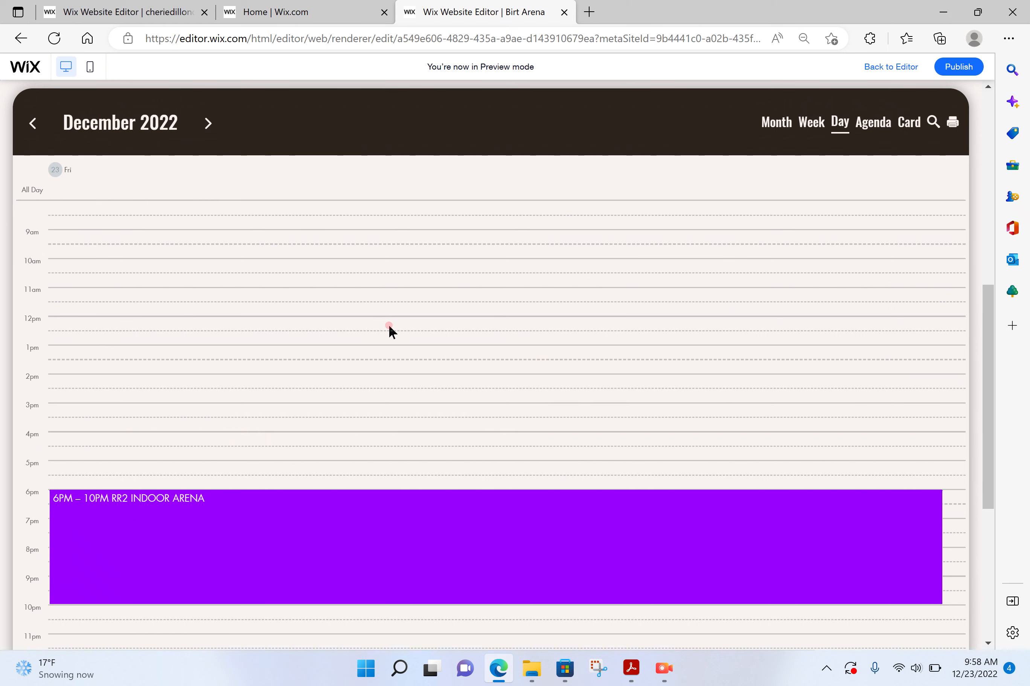
Step: Show the schedule in agenda view and look through the list of upcoming events
left_click(864, 128)
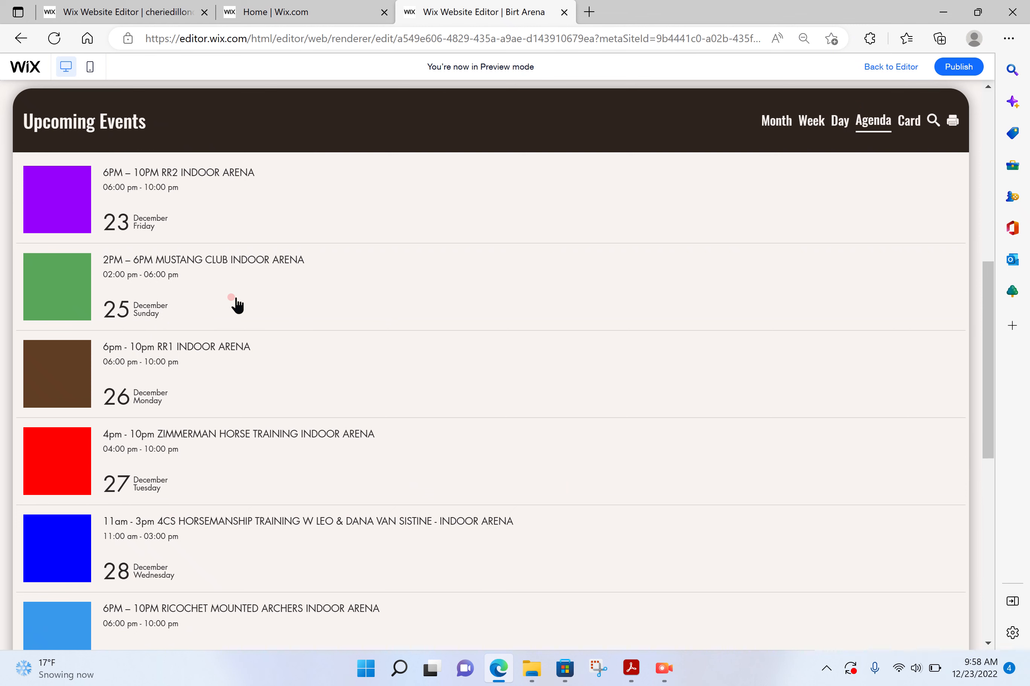
scroll(237, 306, "down", 4)
scroll(237, 306, "up", 3)
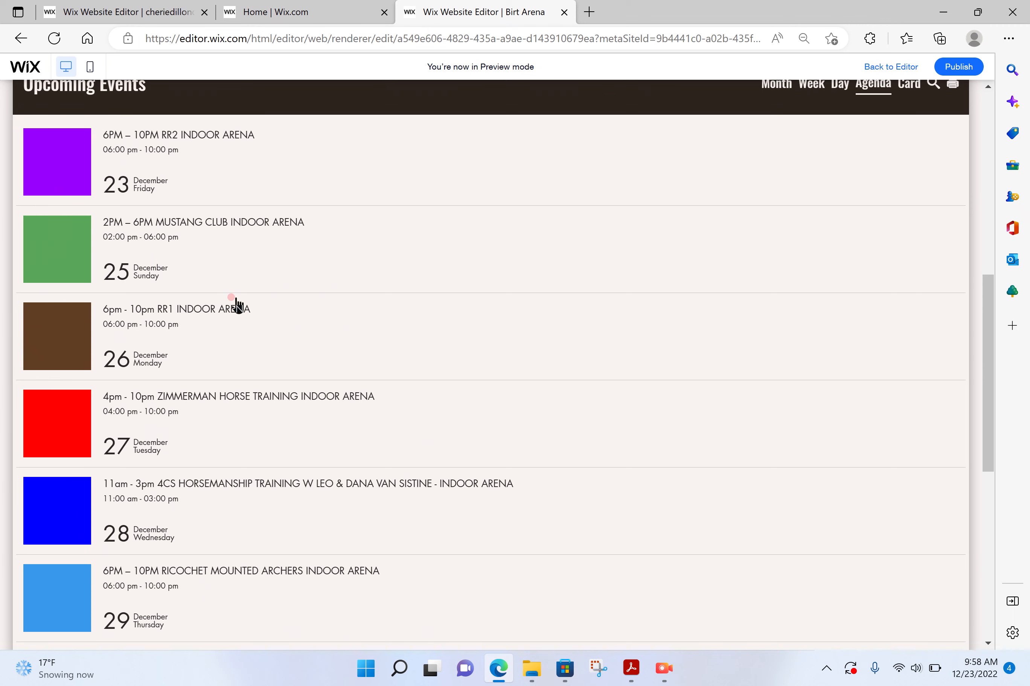
scroll(237, 305, "down", 10)
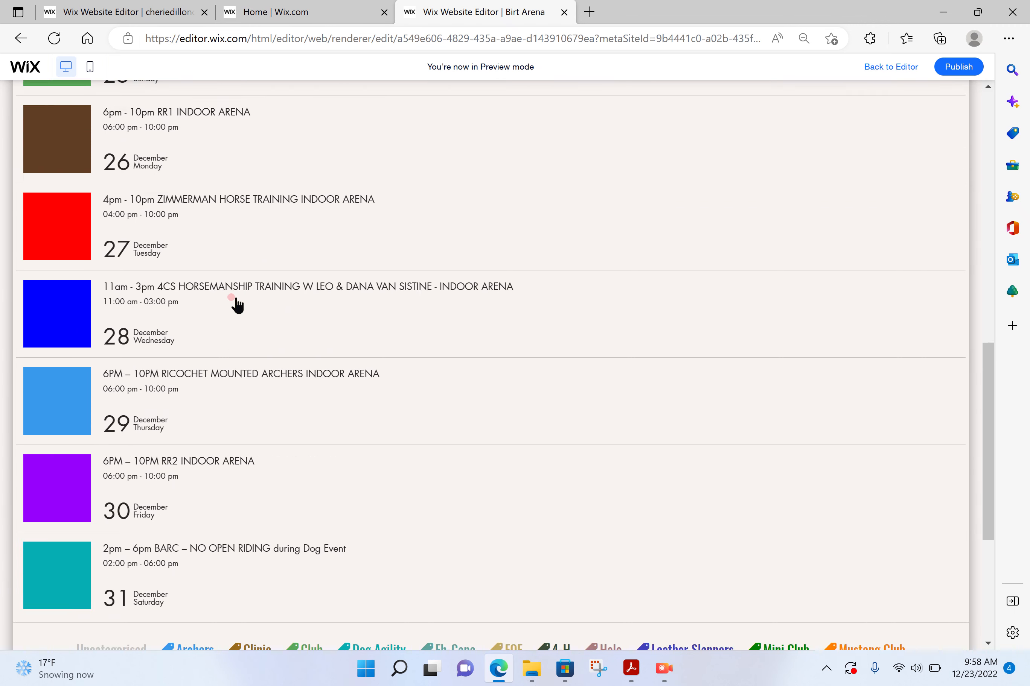
scroll(237, 305, "up", 7)
scroll(237, 306, "up", 5)
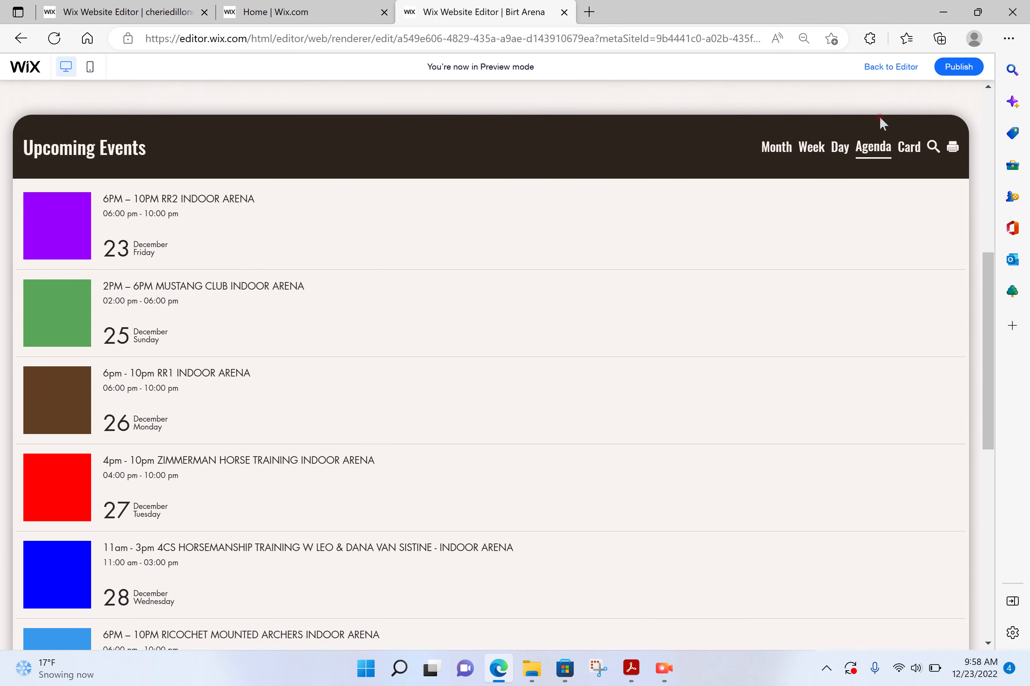
Step: Show the schedule in card view and look through all the event cards down to the category legend
left_click(908, 150)
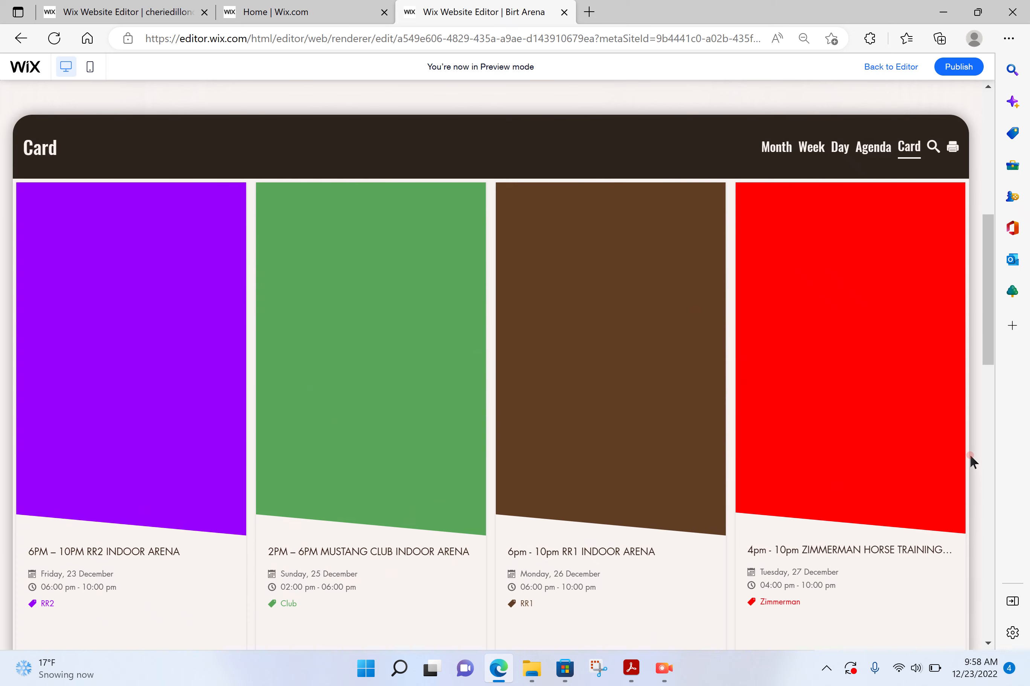
scroll(969, 456, "down", 10)
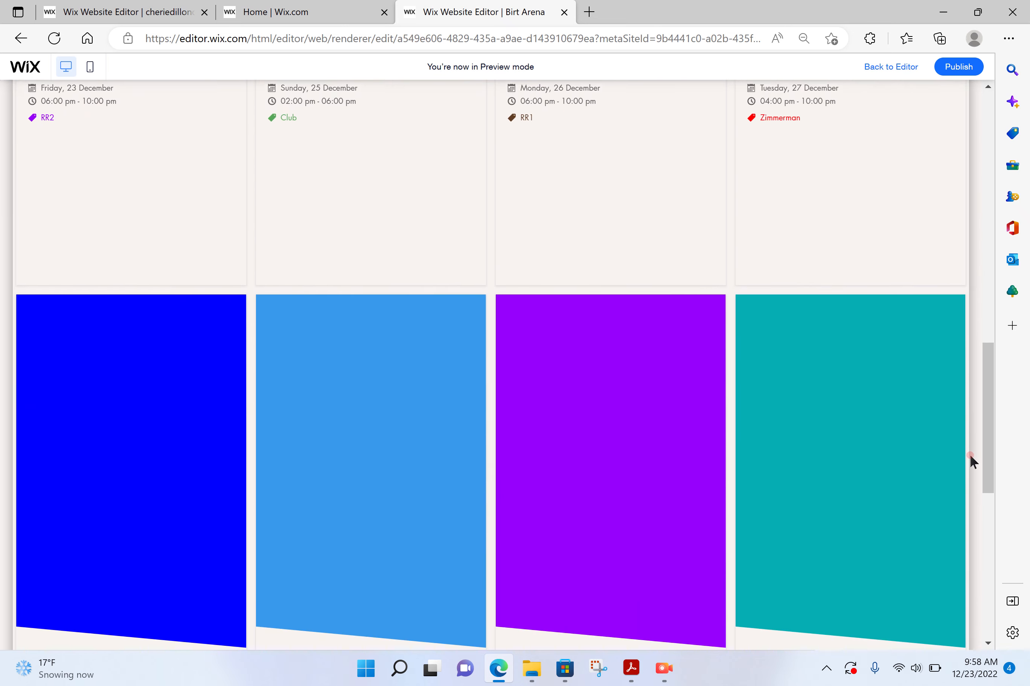
scroll(969, 453, "down", 10)
scroll(970, 453, "up", 5)
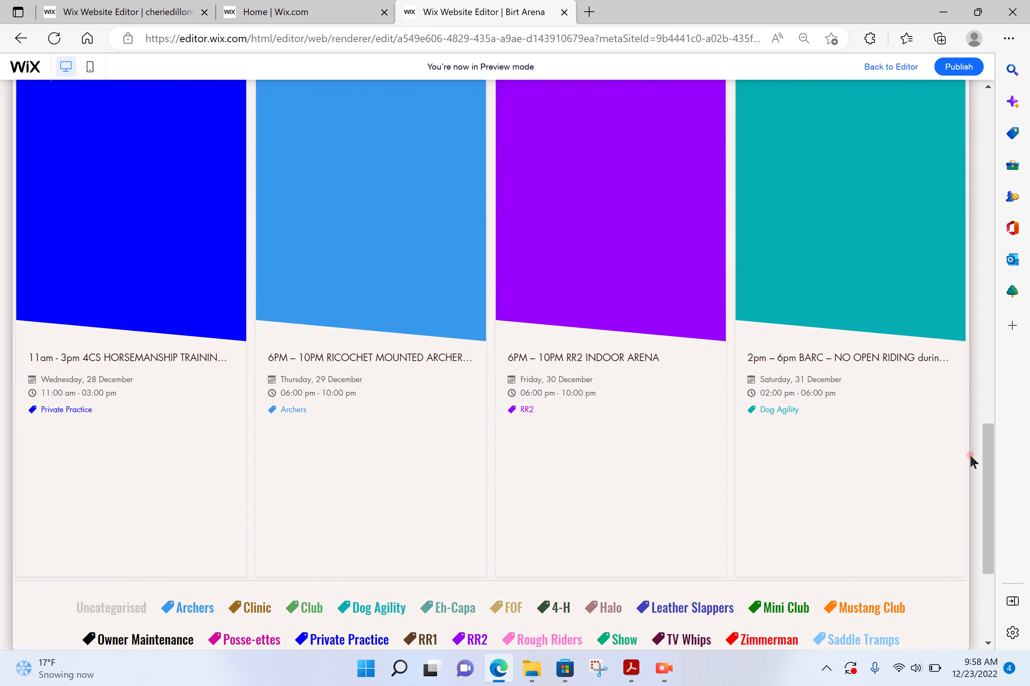
scroll(970, 454, "up", 10)
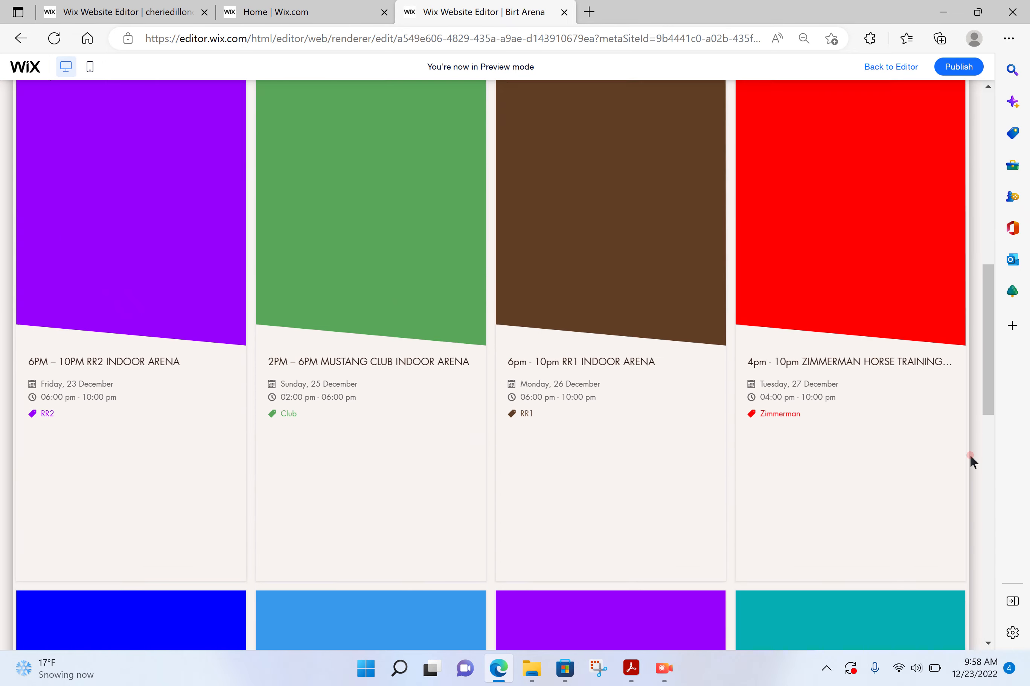
scroll(969, 454, "up", 5)
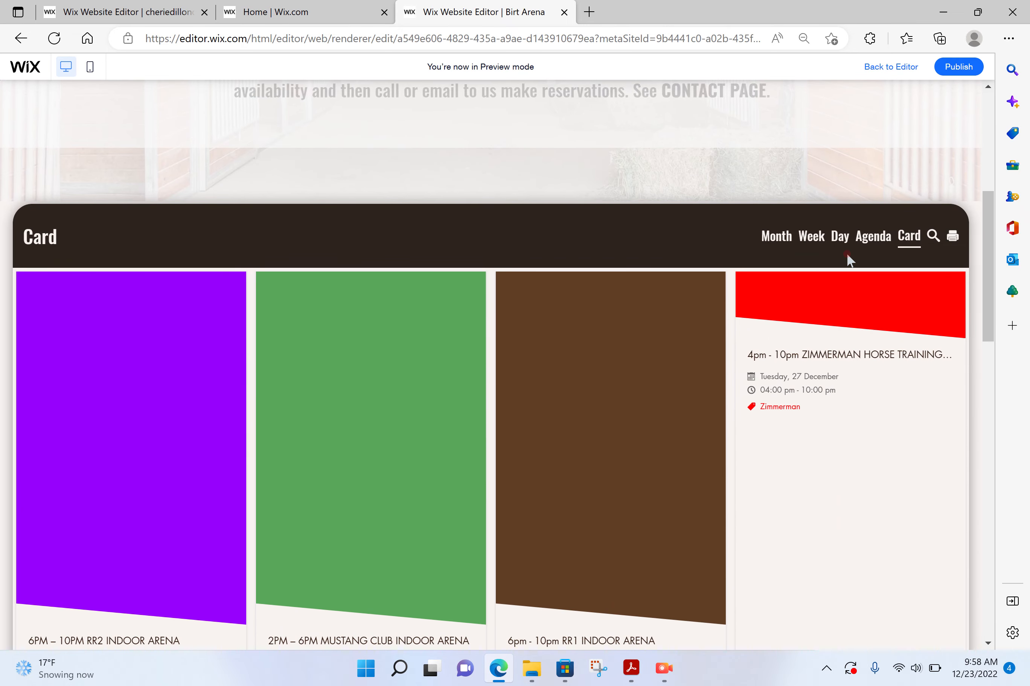
scroll(670, 228, "up", 2)
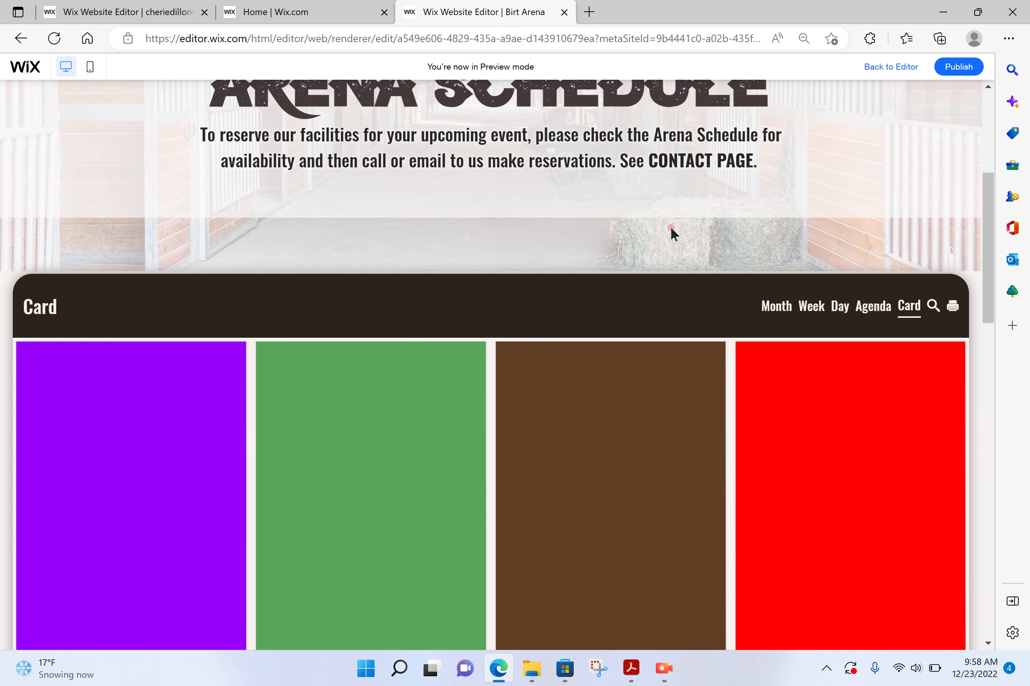
Step: Return the schedule to month view and hide the Archers, Clinic, Club, Dog Agility, Eh-Capa and FOF categories
left_click(777, 315)
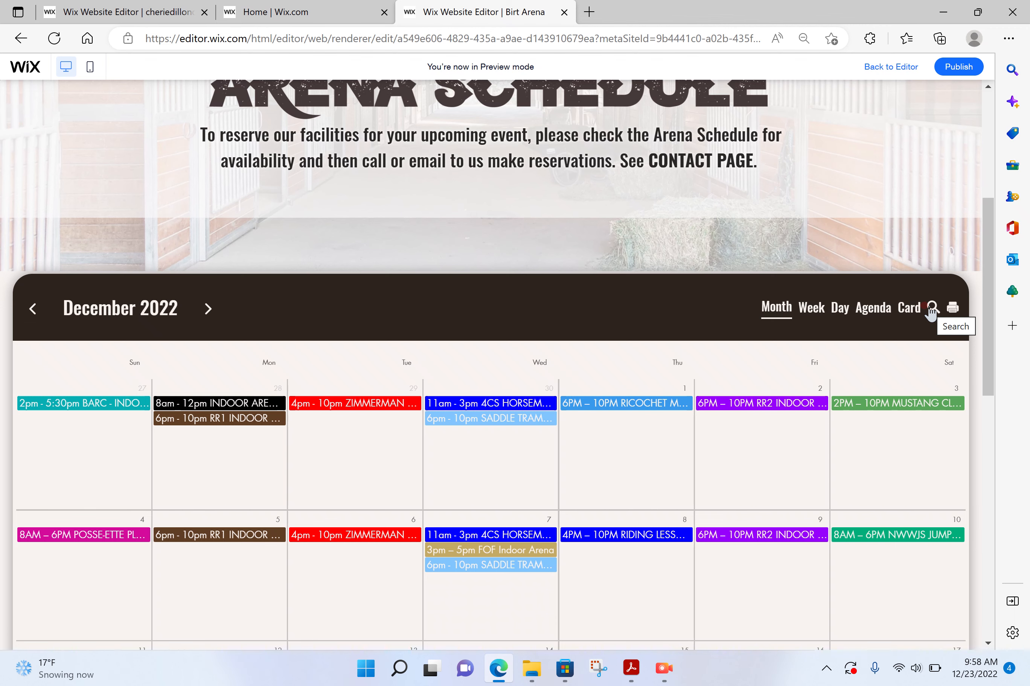
scroll(472, 355, "down", 15)
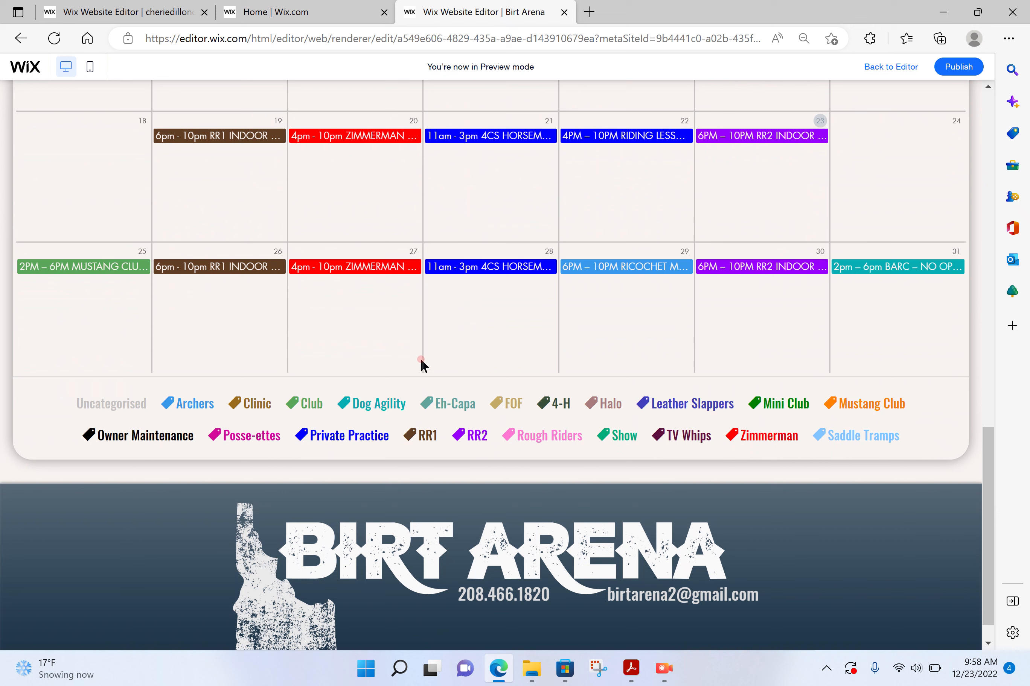
left_click(194, 405)
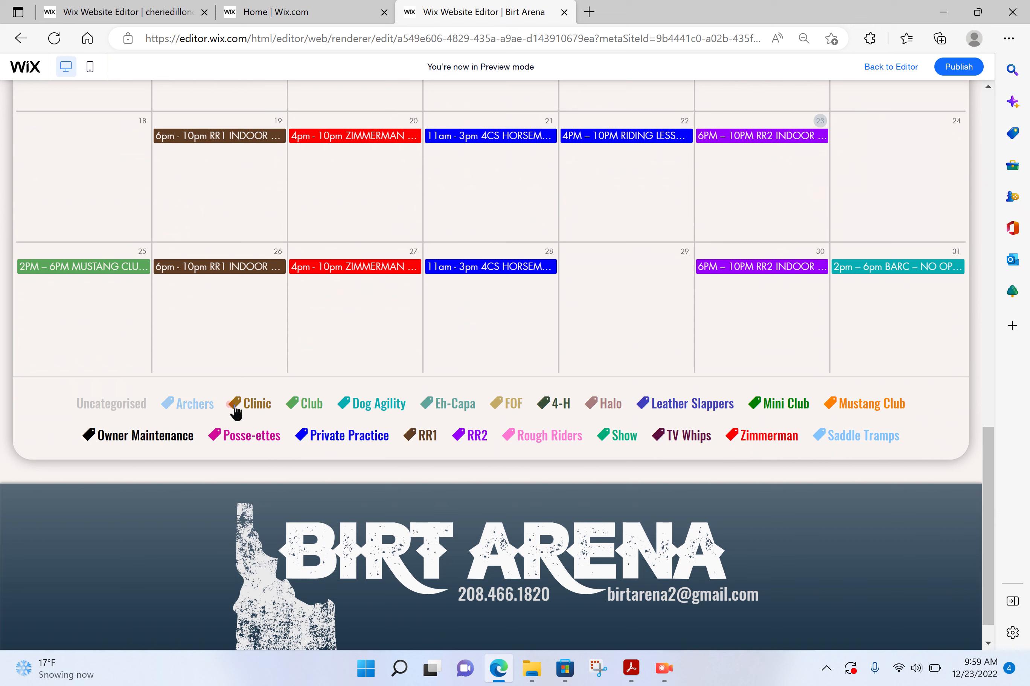
left_click(235, 409)
left_click(301, 409)
left_click(354, 410)
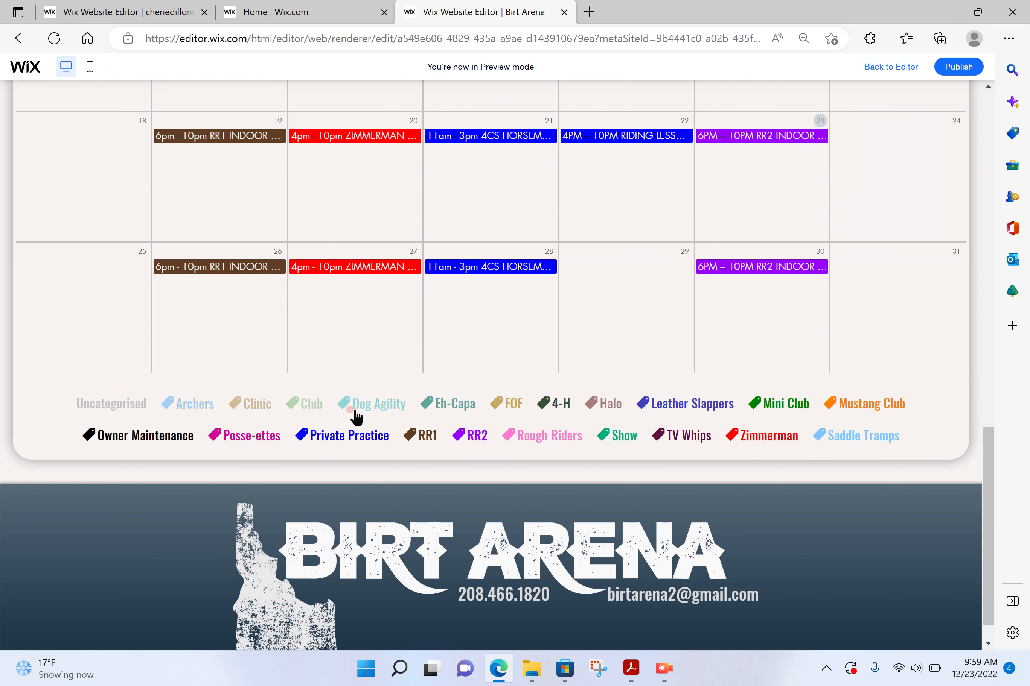
left_click(450, 405)
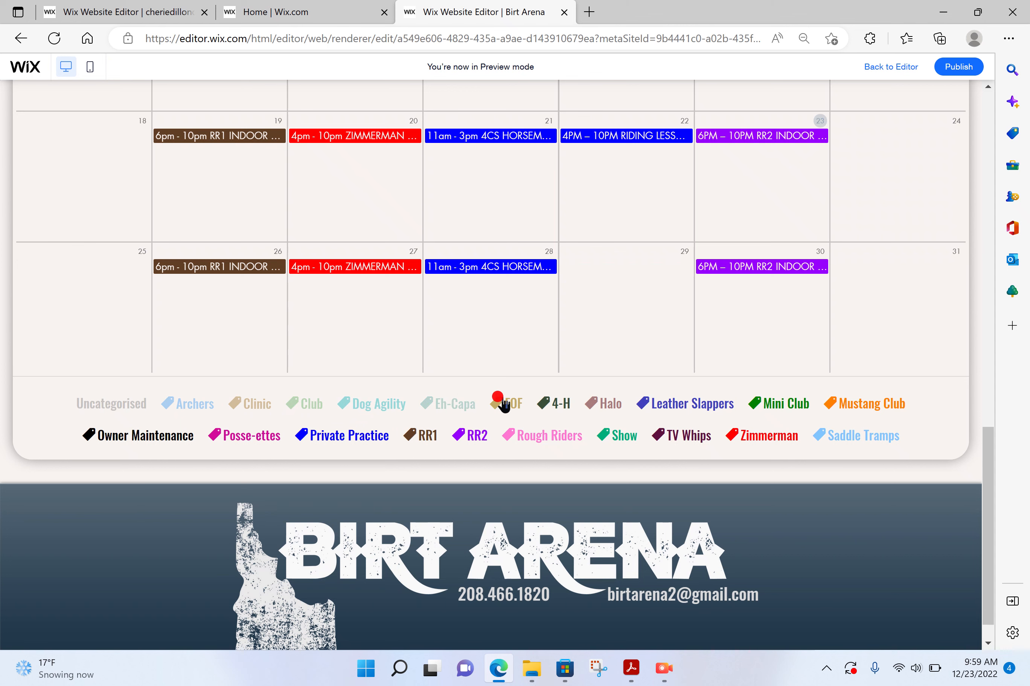
left_click(504, 404)
Step: Hide the 4-H, Halo, Leather Slappers, Mini Club, Mustang Club, TV Whips and Saddle Tramps categories from the month calendar
scroll(504, 403, "up", 2)
left_click(544, 498)
left_click(602, 487)
left_click(655, 493)
left_click(773, 494)
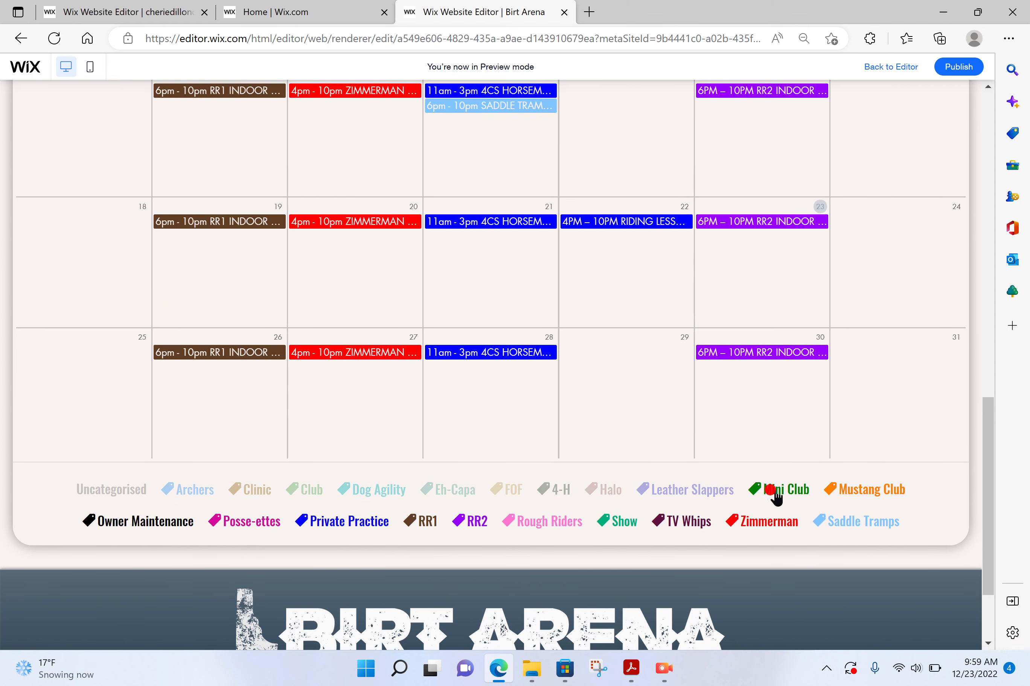
left_click(856, 499)
left_click(703, 522)
left_click(869, 522)
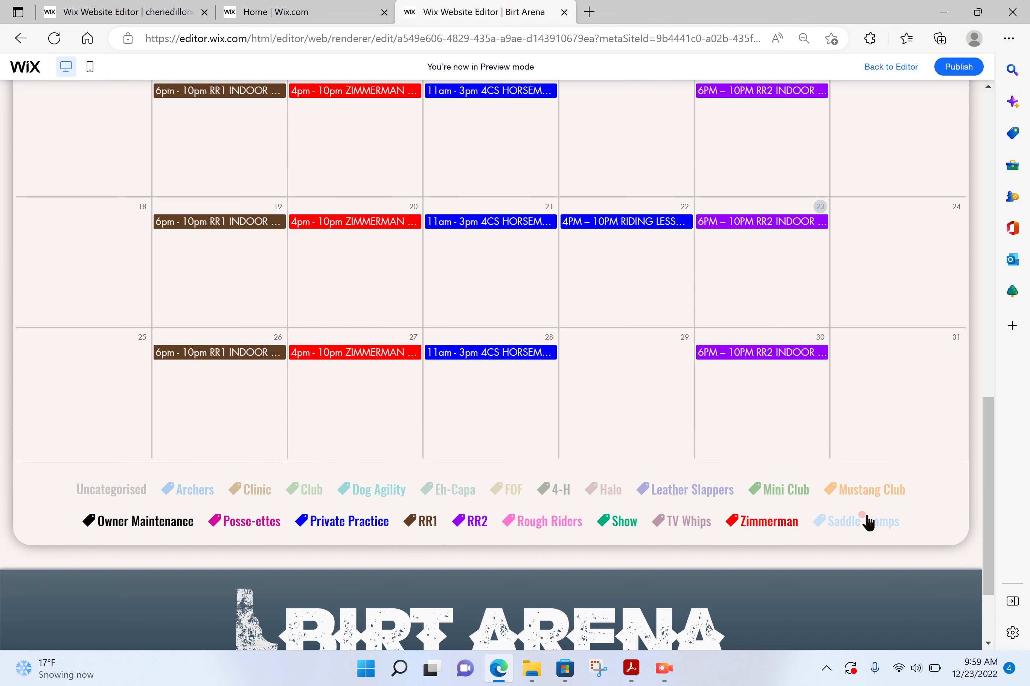
Step: Also hide Show, Rough Riders, RR2, Private Practice, RR1, Posse-ettes and Owner Maintenance, leaving only the Zimmerman category
left_click(618, 523)
left_click(473, 521)
left_click(383, 521)
left_click(428, 523)
left_click(260, 521)
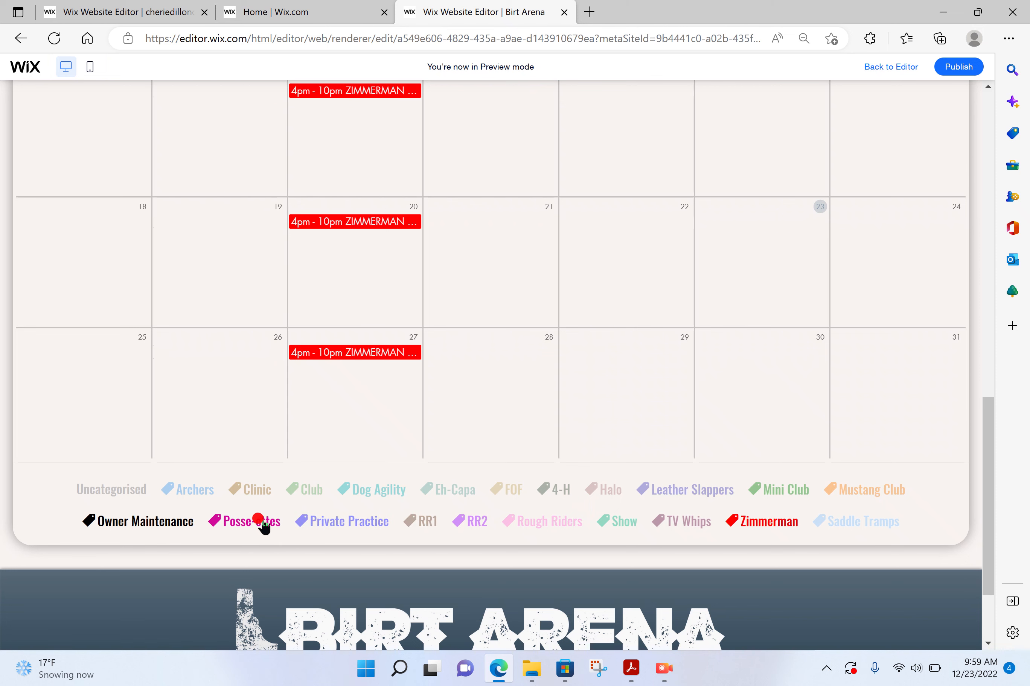
left_click(147, 522)
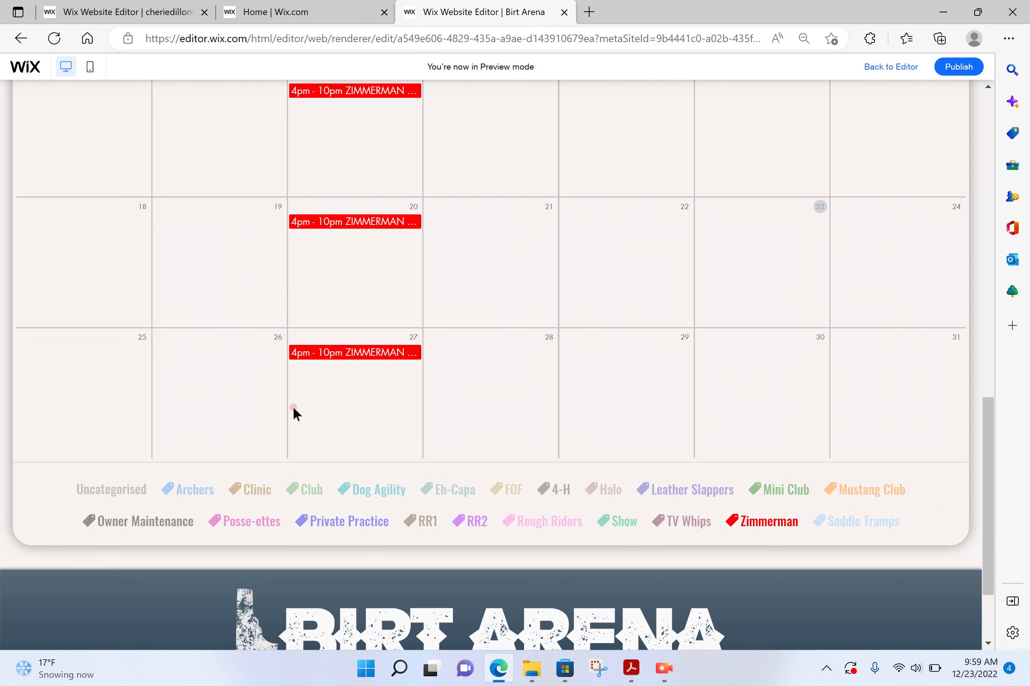
Step: Review the filtered December calendar and go back month by month to August 2022, looking through its days
scroll(293, 406, "up", 5)
scroll(293, 406, "up", 4)
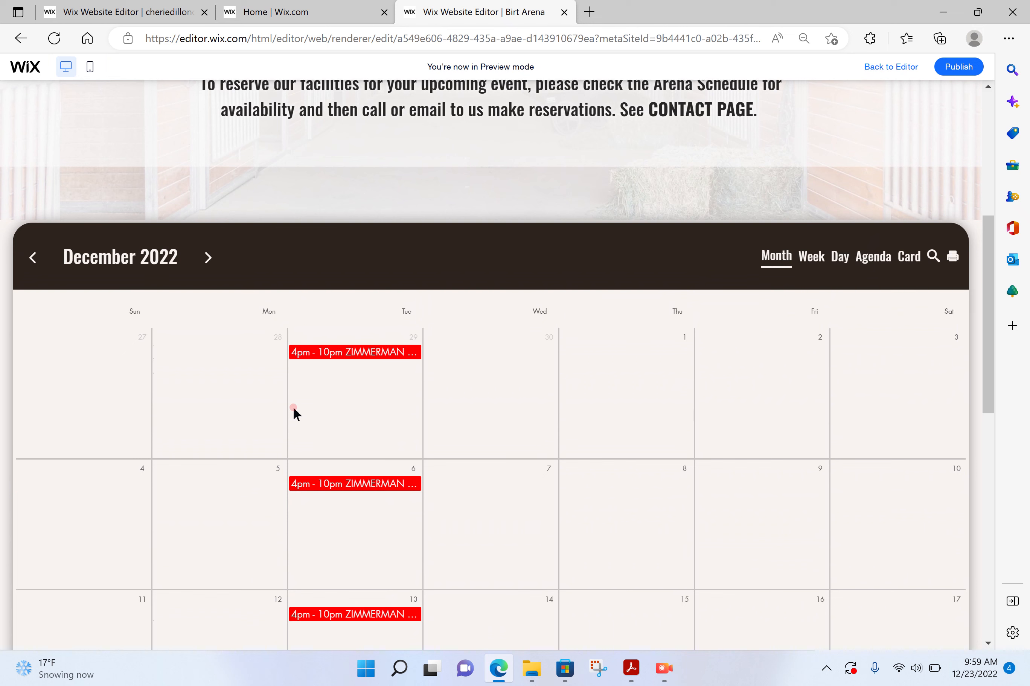
left_click(29, 256)
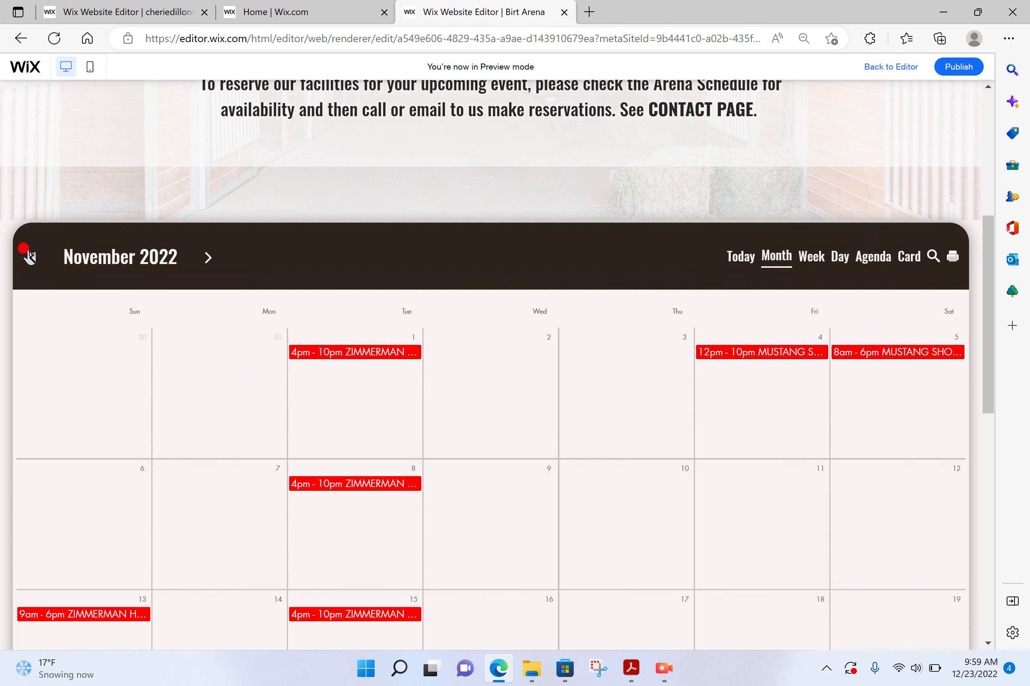
left_click(29, 255)
left_click(29, 256)
left_click(29, 256)
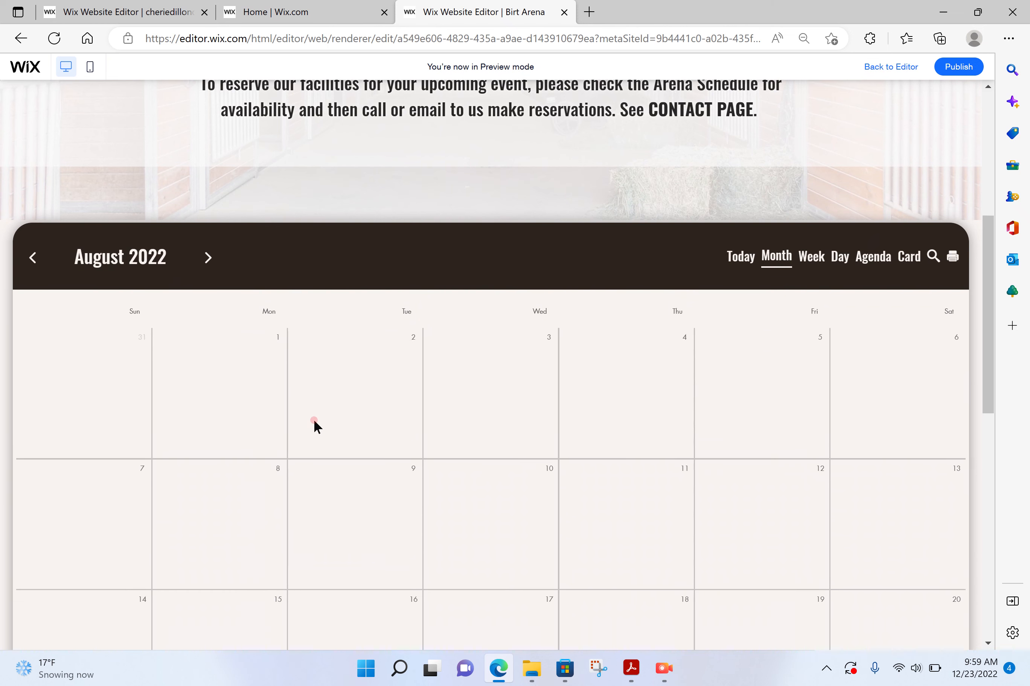
scroll(314, 422, "down", 7)
scroll(314, 422, "up", 5)
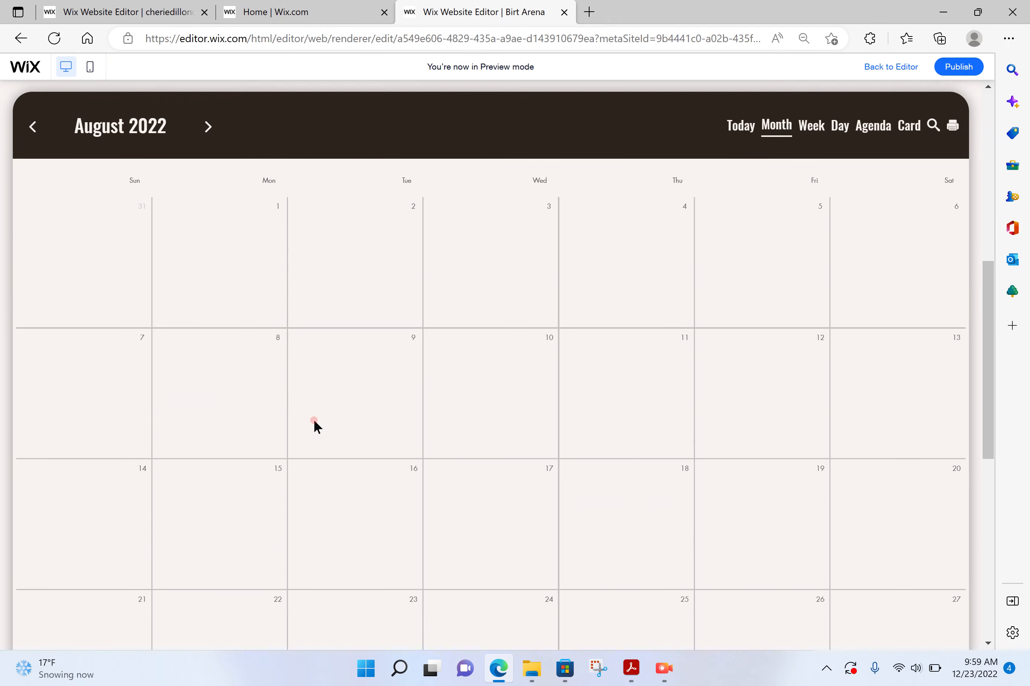
scroll(314, 421, "down", 1)
scroll(314, 421, "up", 1)
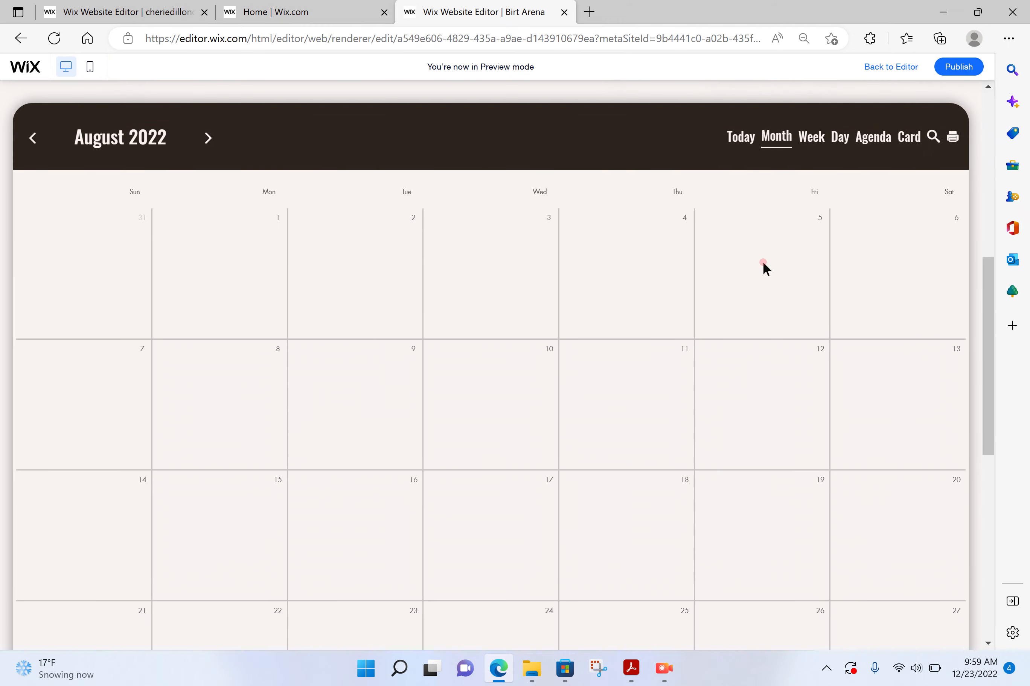
Step: Leave the preview, look over the Arena Schedule page's December calendar in the editor, and dismiss the battery saver notification
left_click(875, 68)
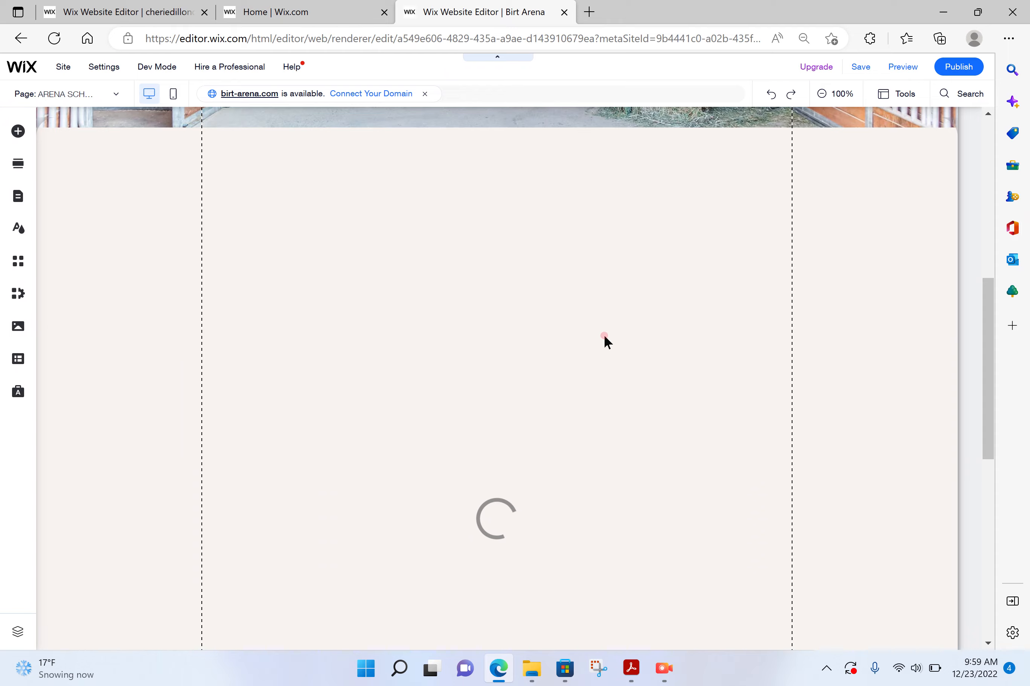
left_click(361, 512)
scroll(360, 512, "down", 8)
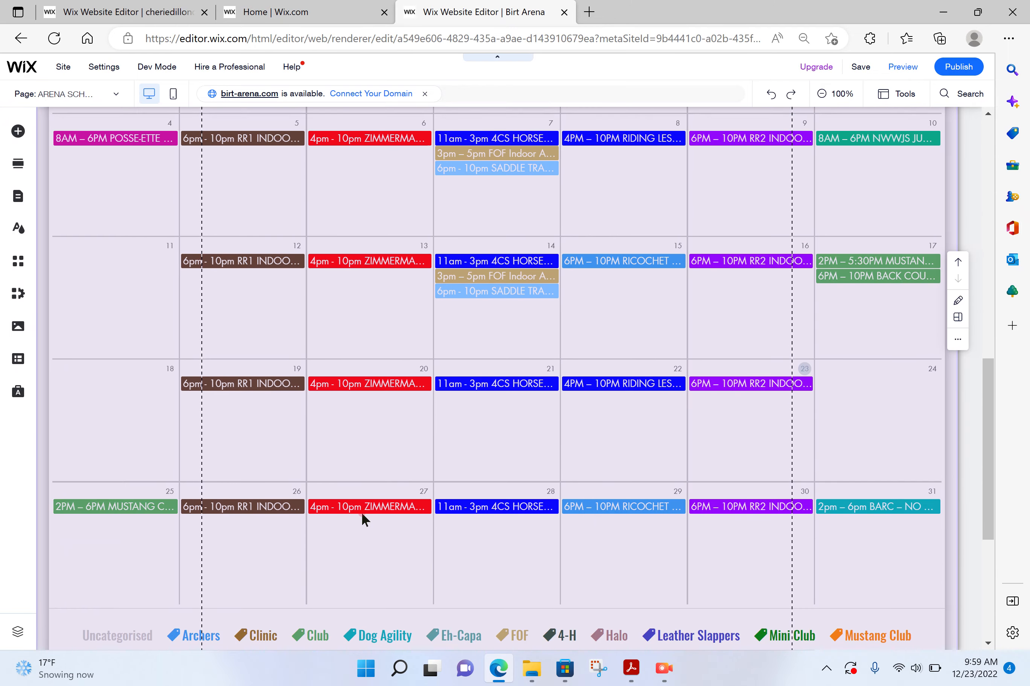
scroll(551, 430, "up", 8)
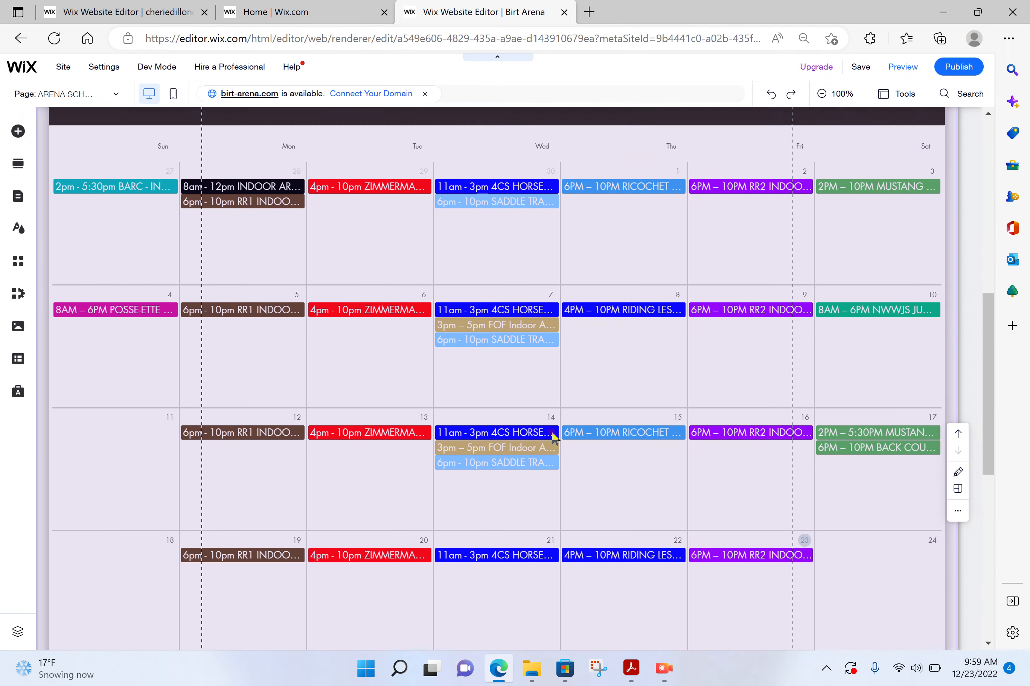
scroll(551, 430, "up", 5)
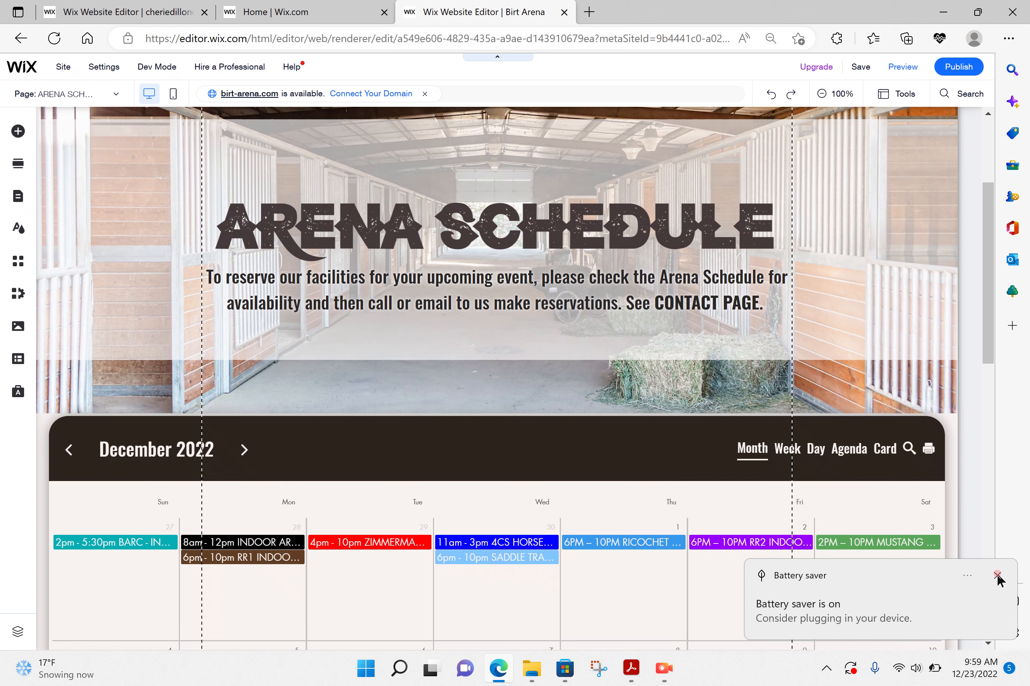
left_click(998, 577)
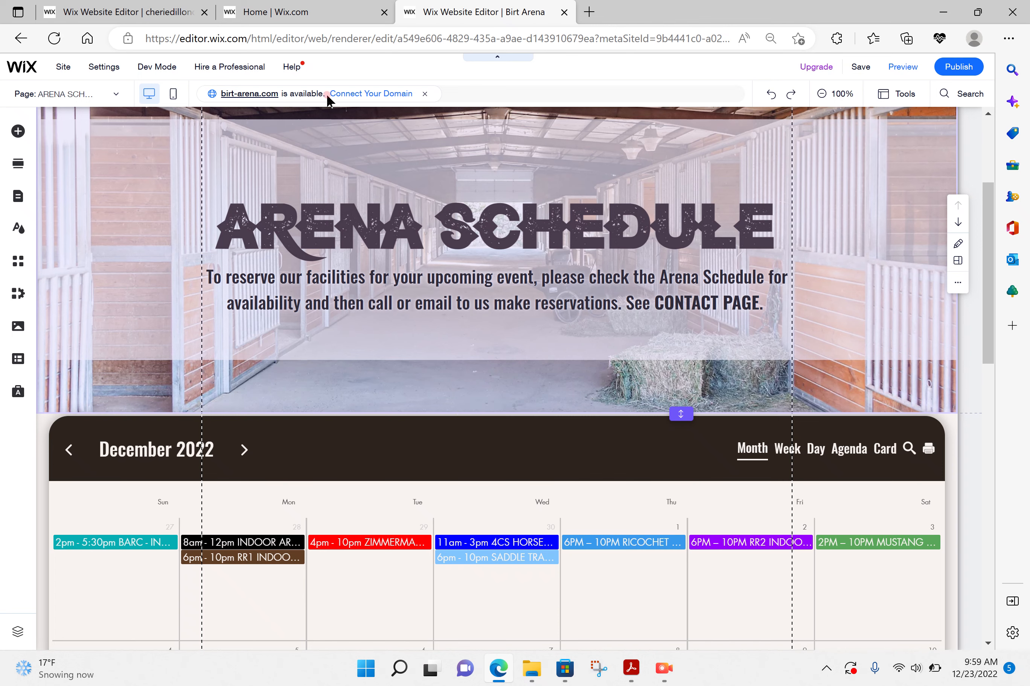
left_click(315, 10)
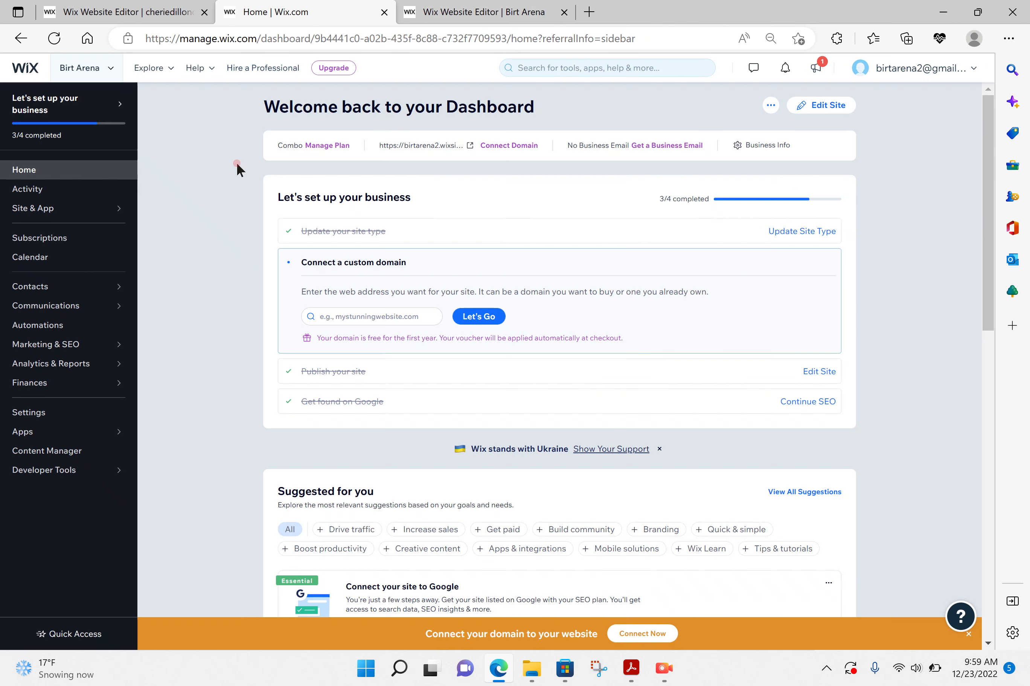
left_click(90, 12)
left_click(661, 678)
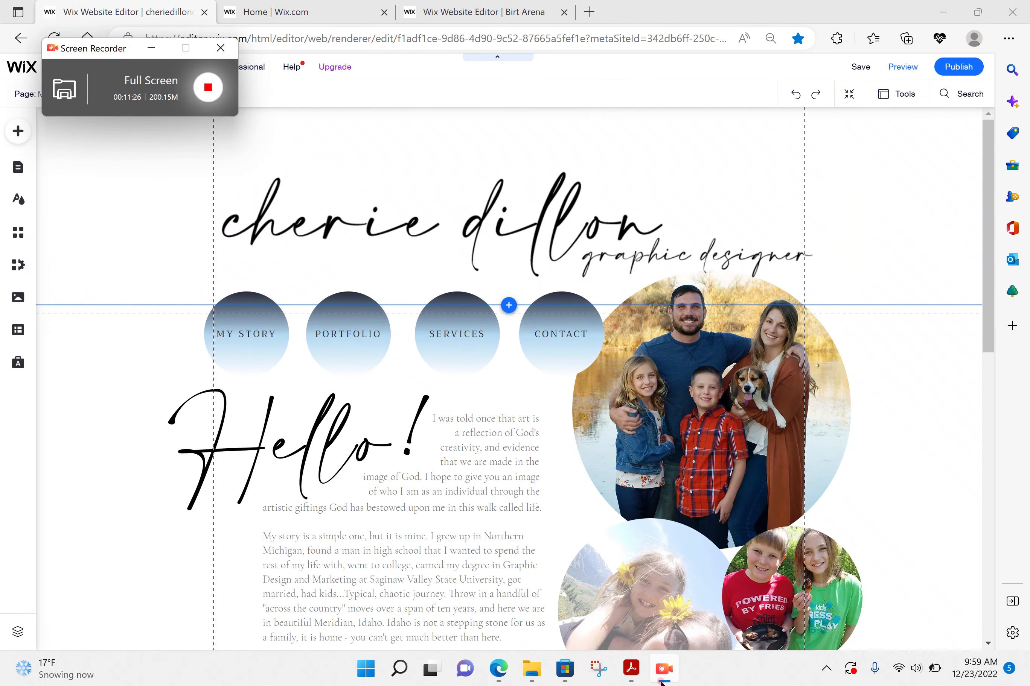